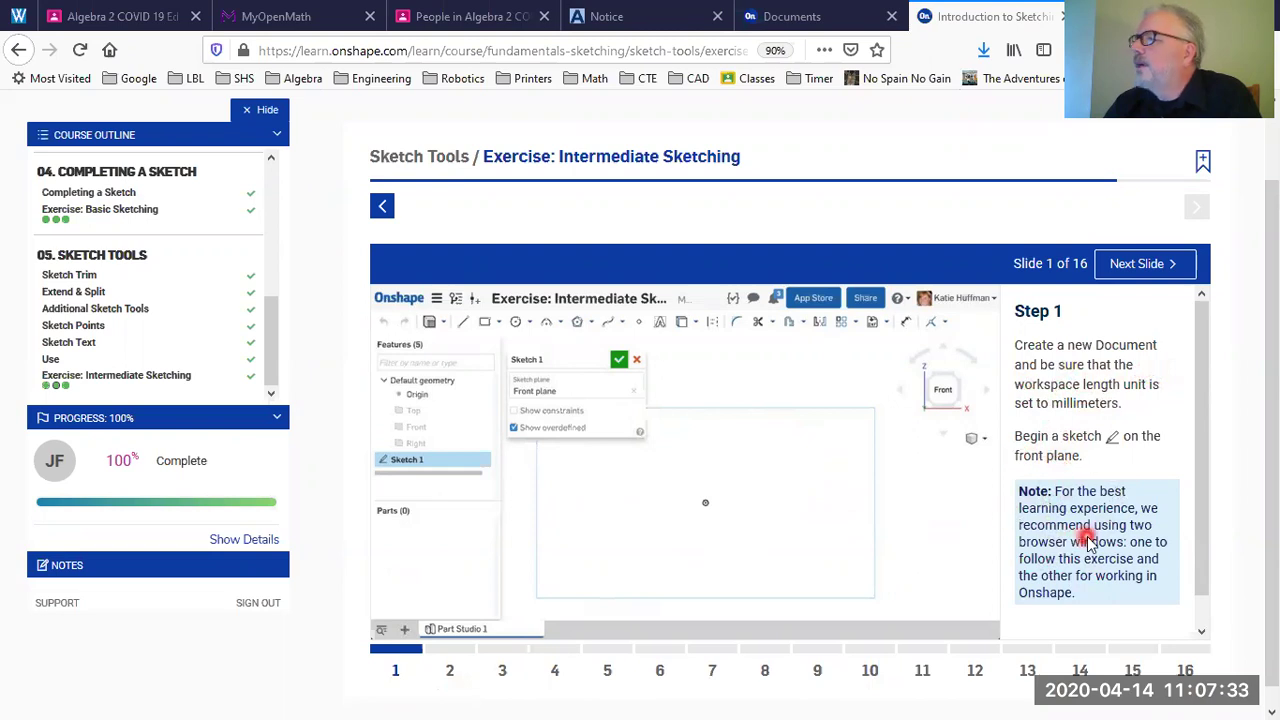
Step: Create a new Onshape document named "Intermediate Sketching" in the My Learning Path folder
click(803, 17)
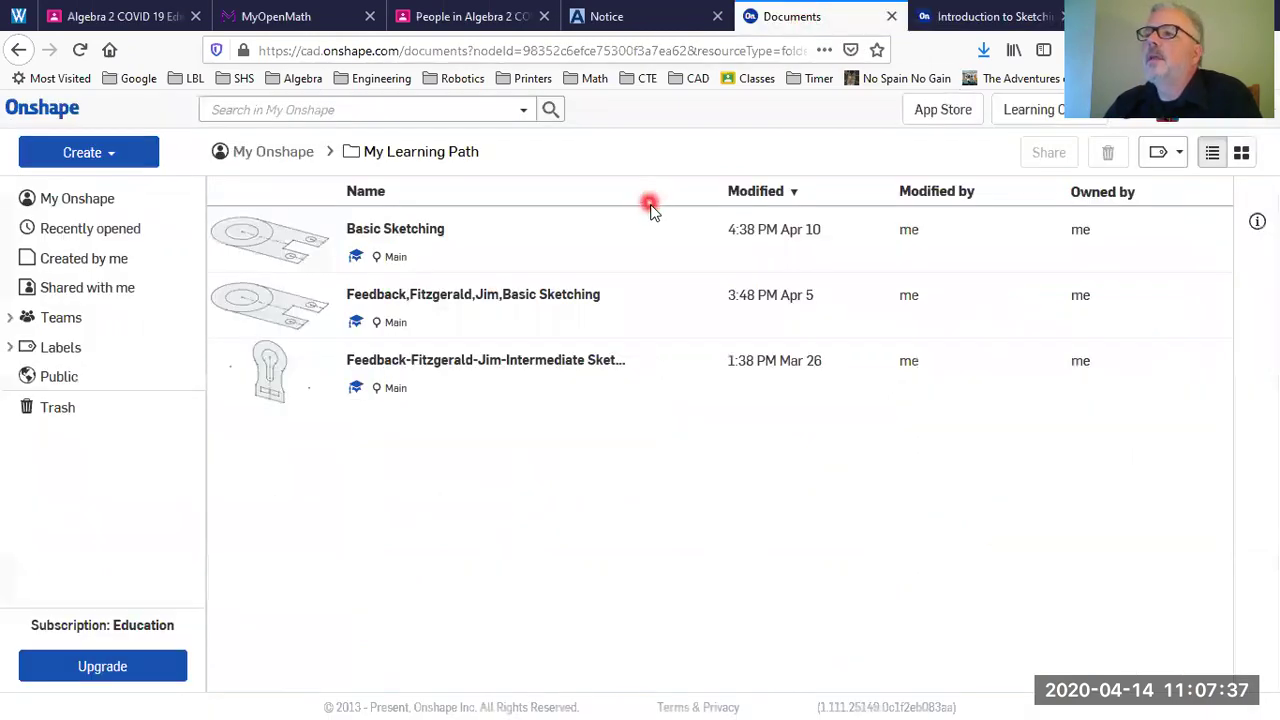
click(116, 156)
click(86, 215)
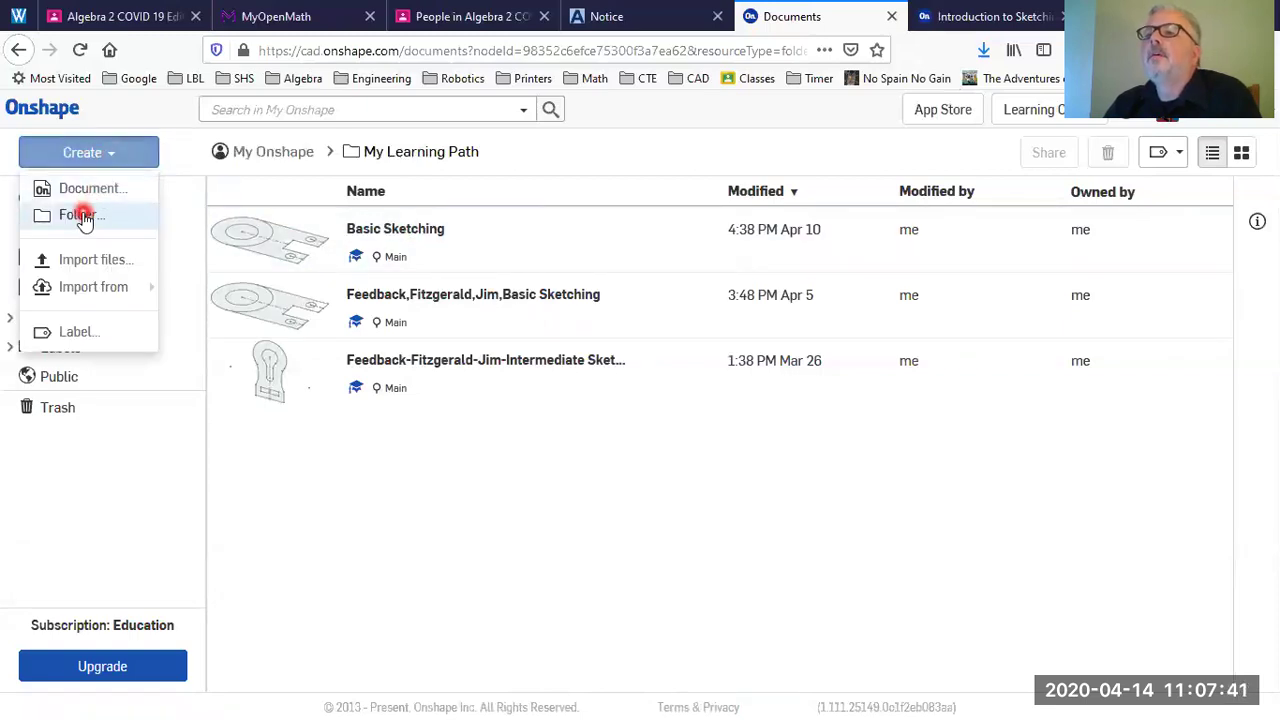
click(100, 190)
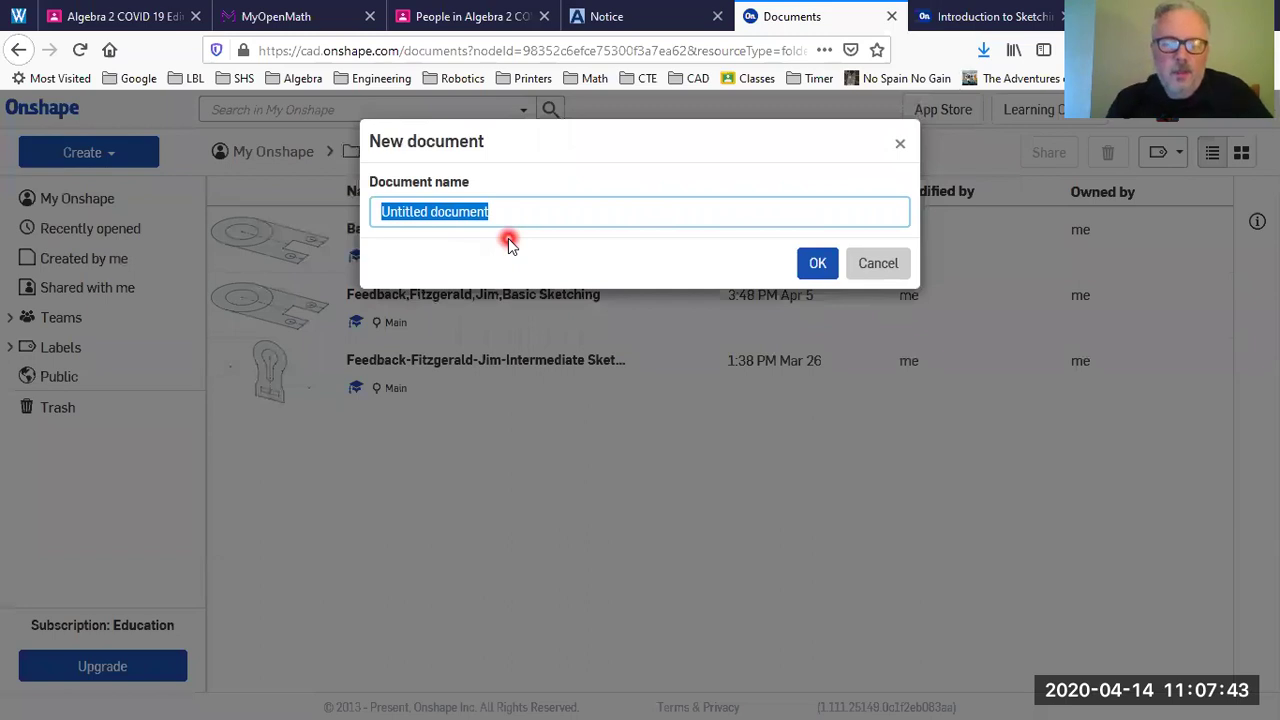
text(Intermediate Sketch)
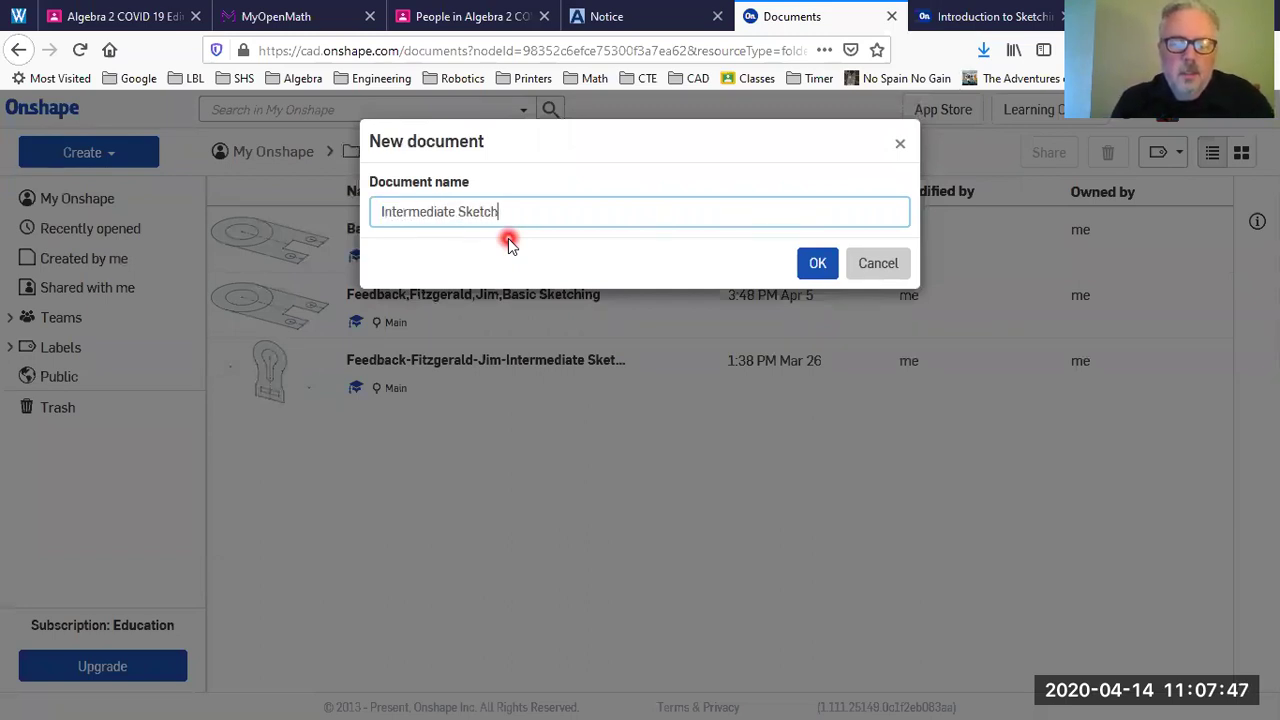
text(ing)
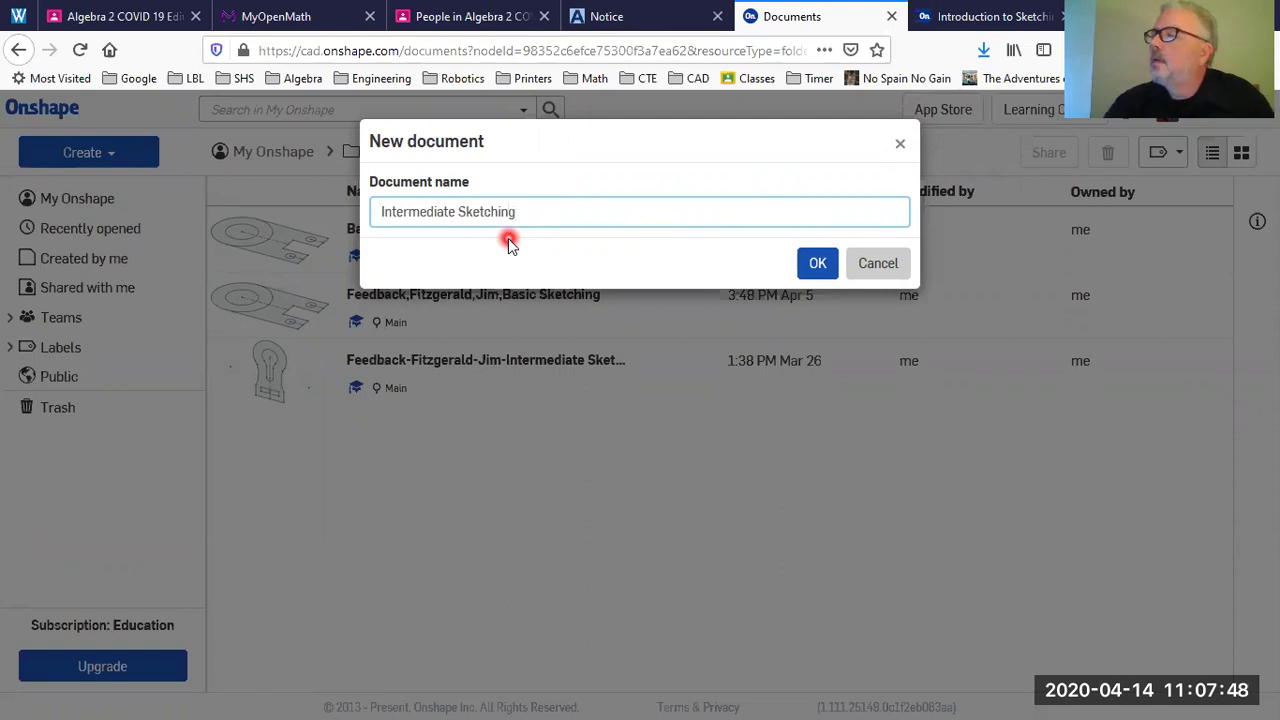
click(817, 263)
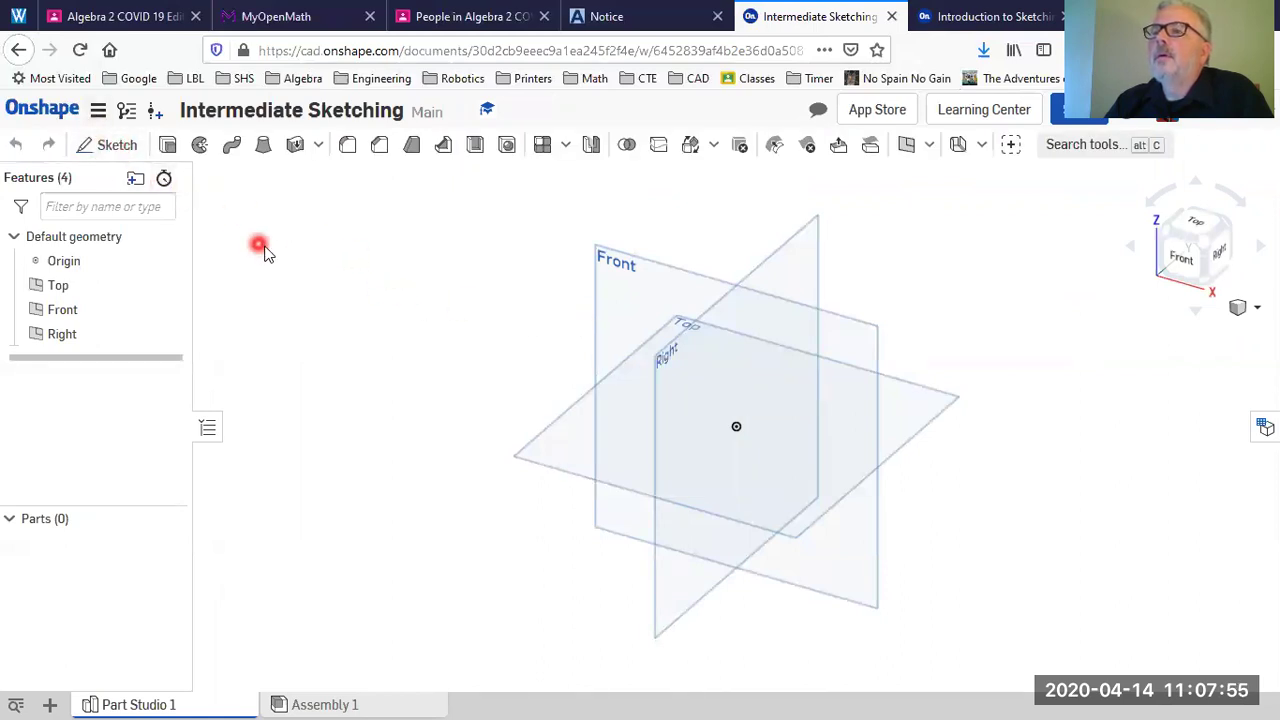
Step: Set the workspace's default length unit to Millimeter
click(97, 112)
click(183, 240)
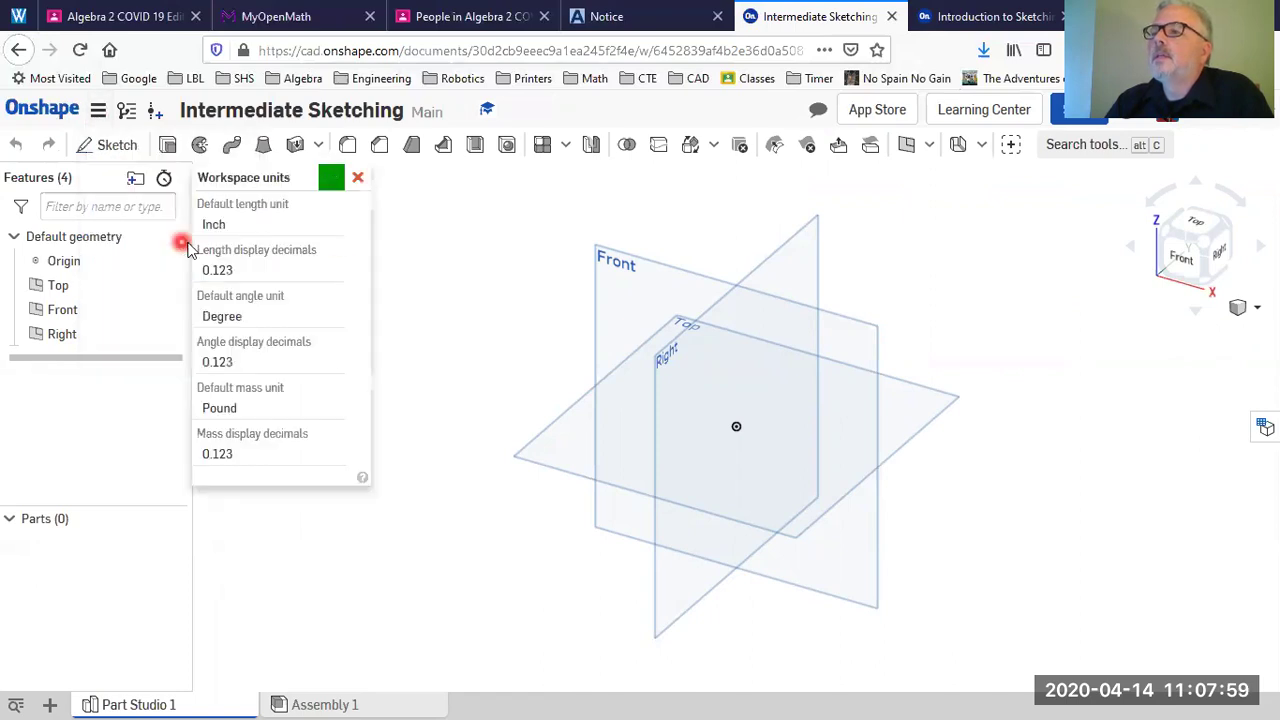
click(267, 226)
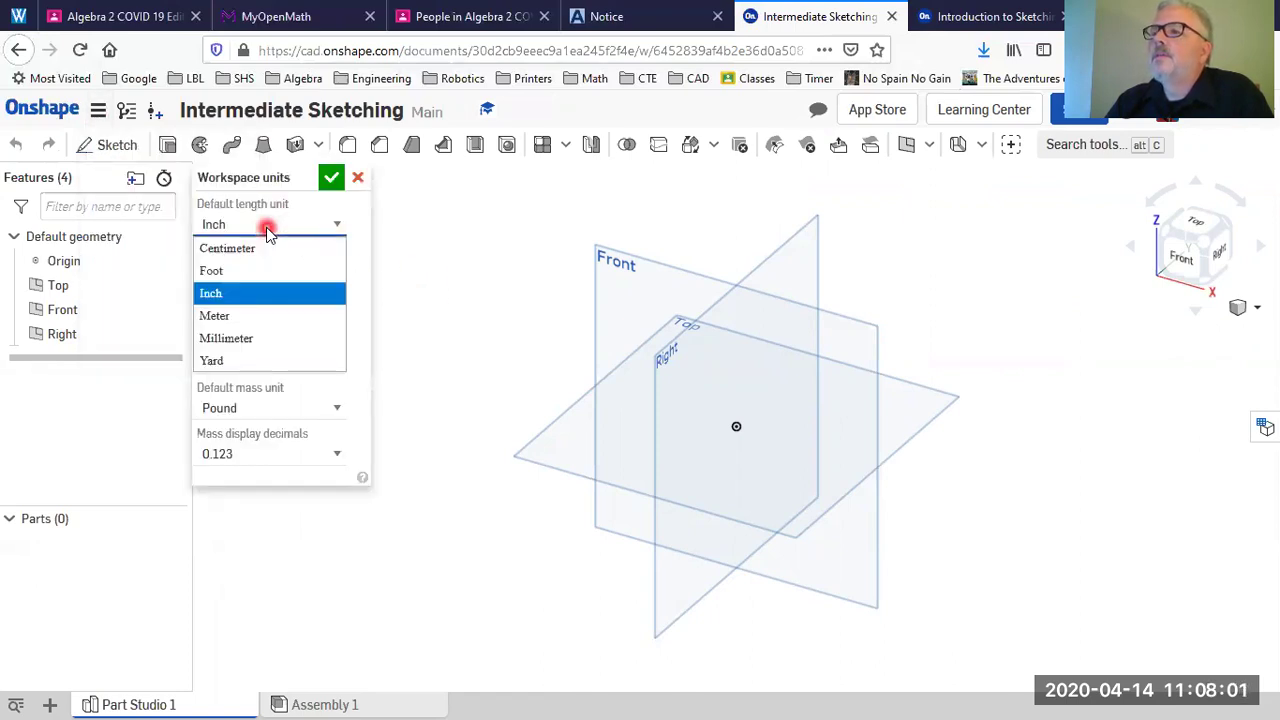
click(235, 338)
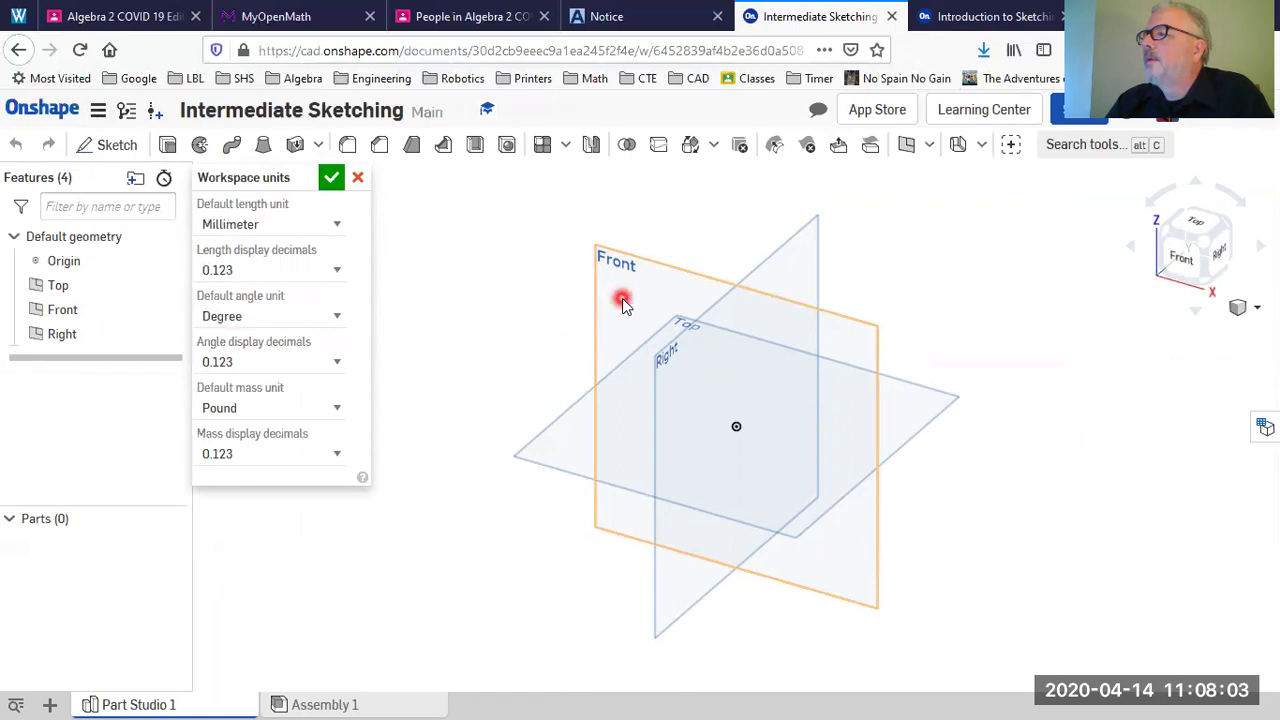
click(622, 303)
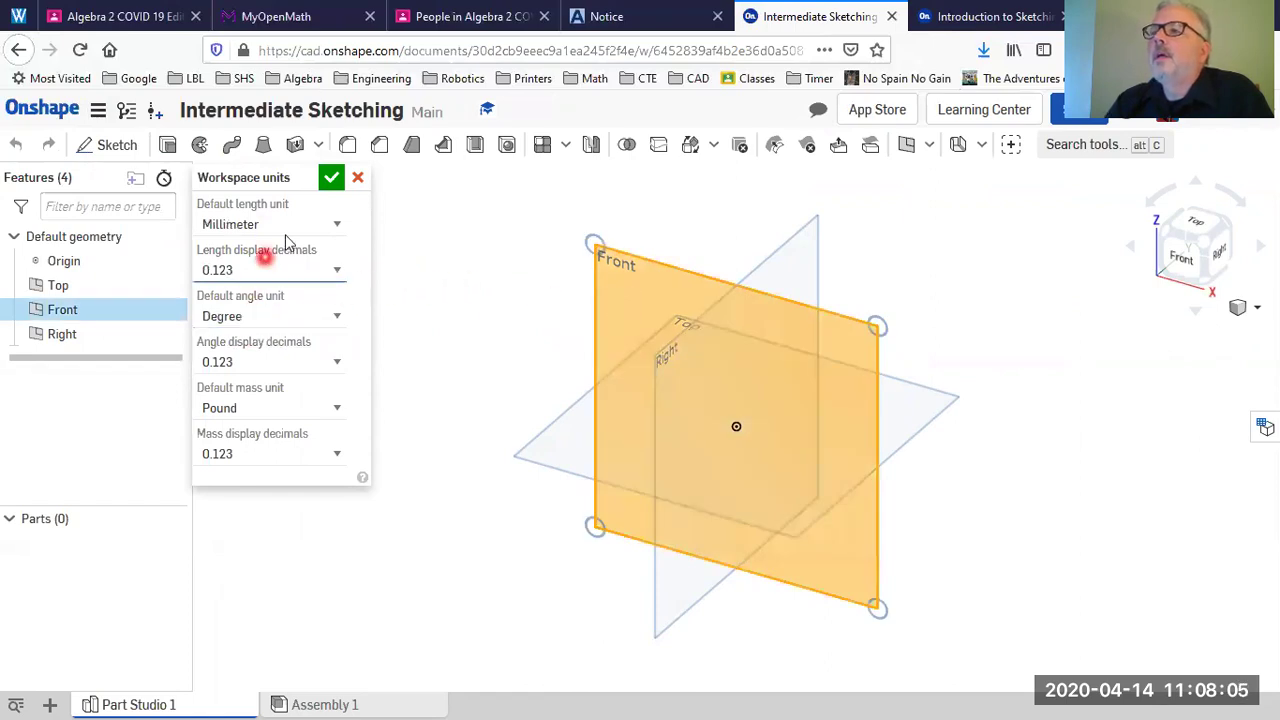
click(331, 177)
Step: Start a sketch on the Front plane, viewed straight from the front with the default planes hidden
click(103, 148)
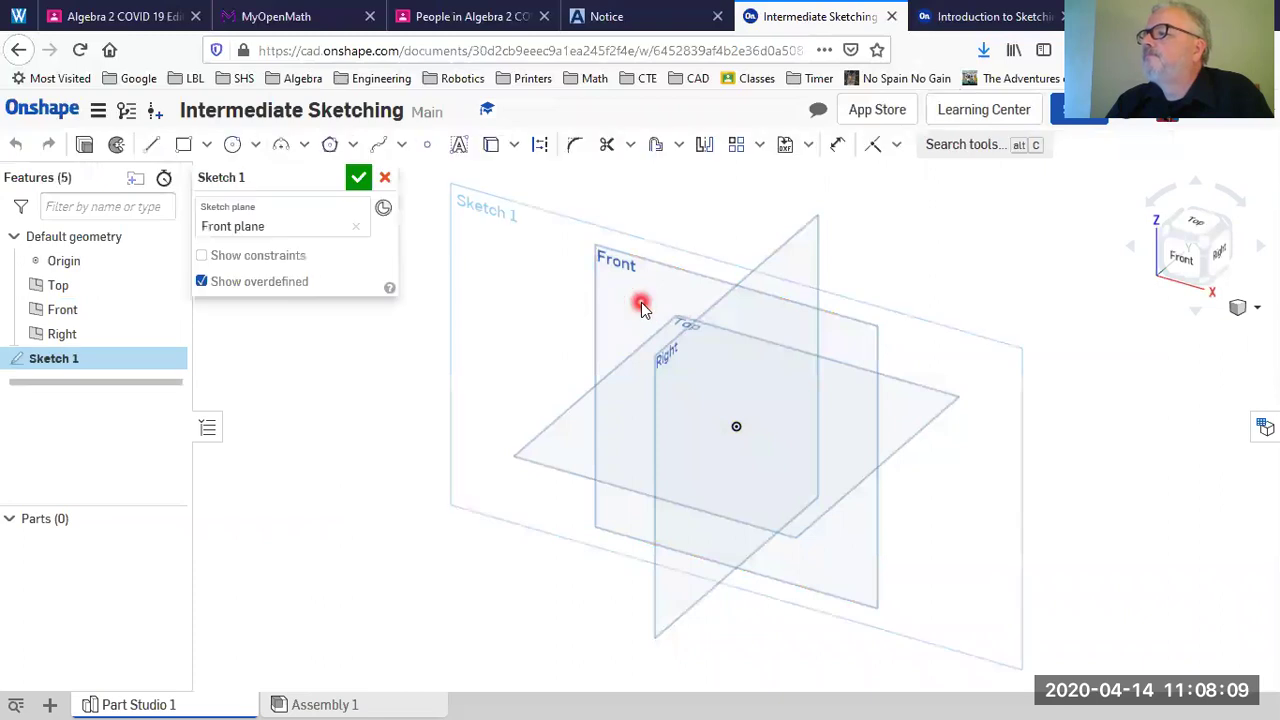
click(1182, 262)
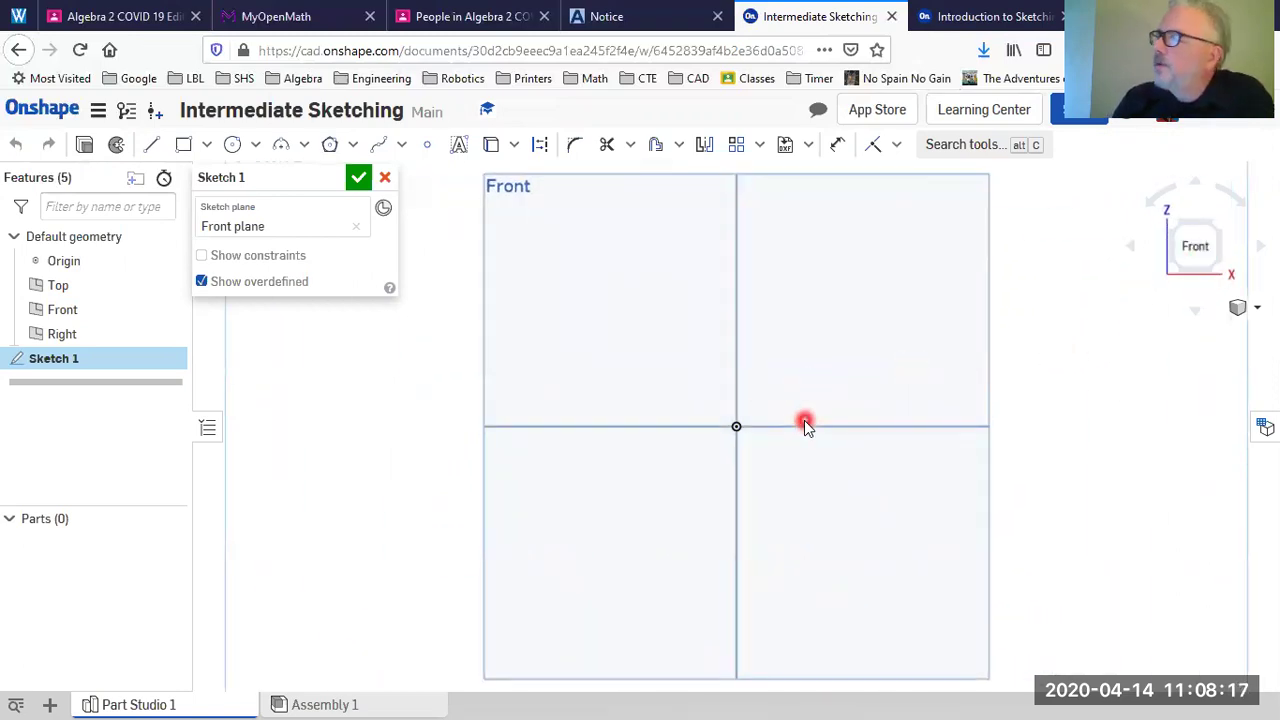
key(p)
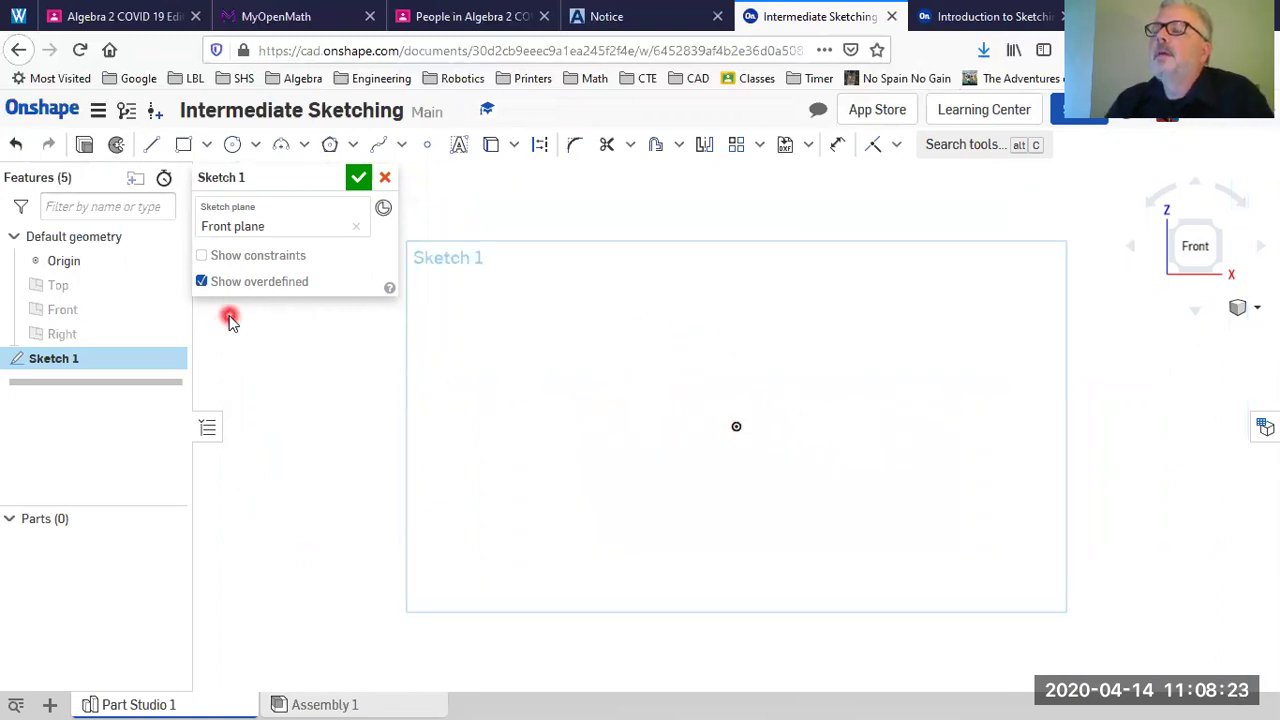
Step: Following slide 2 of the exercise, sketch a vertical construction line upward from the origin
click(970, 16)
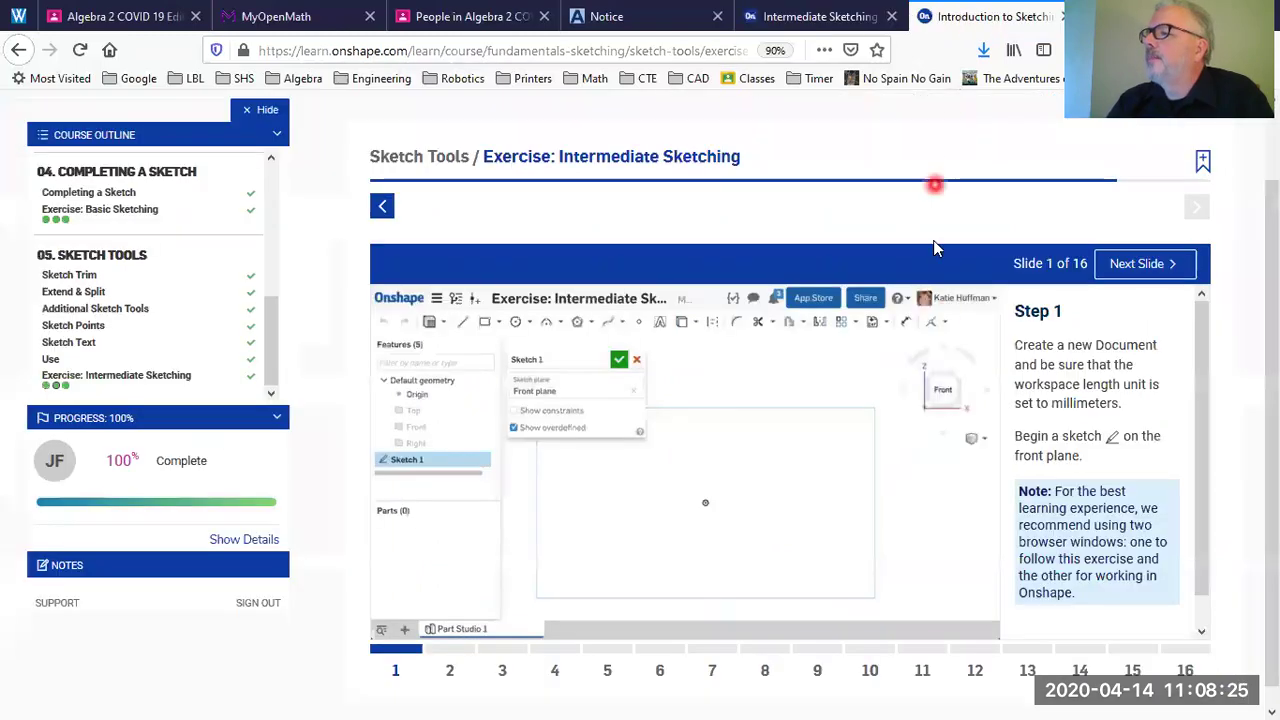
click(447, 672)
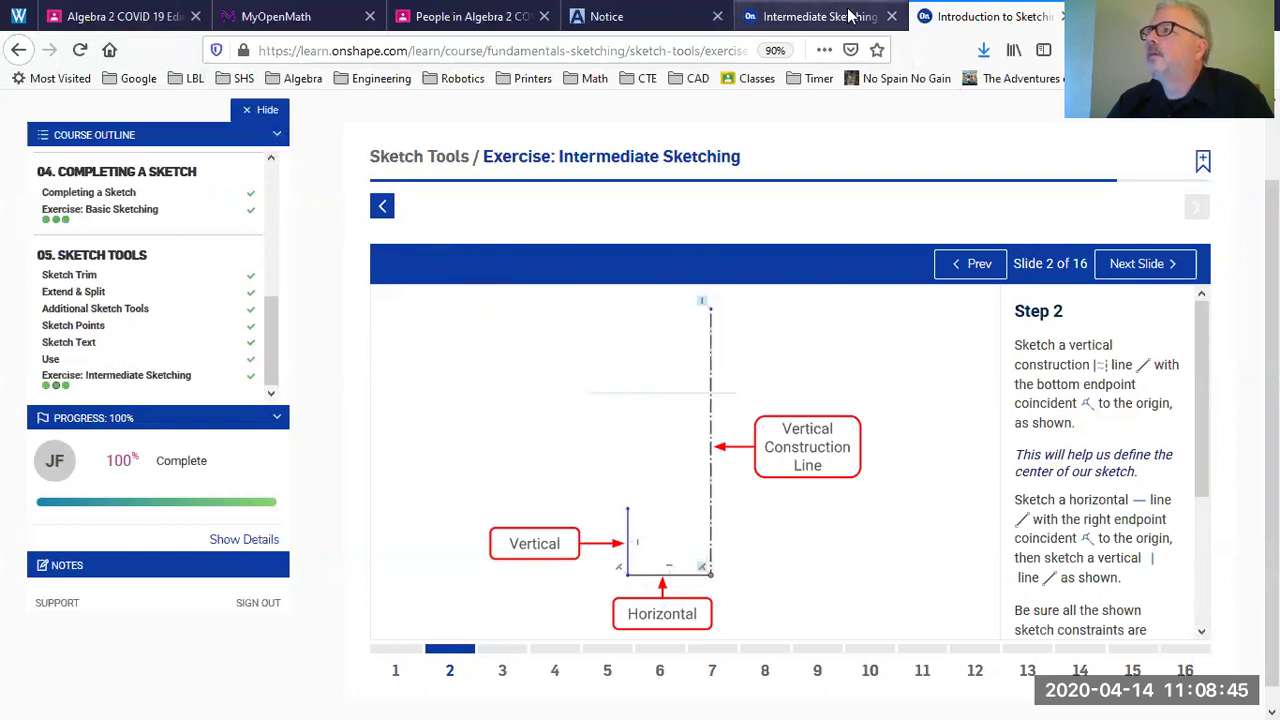
click(817, 16)
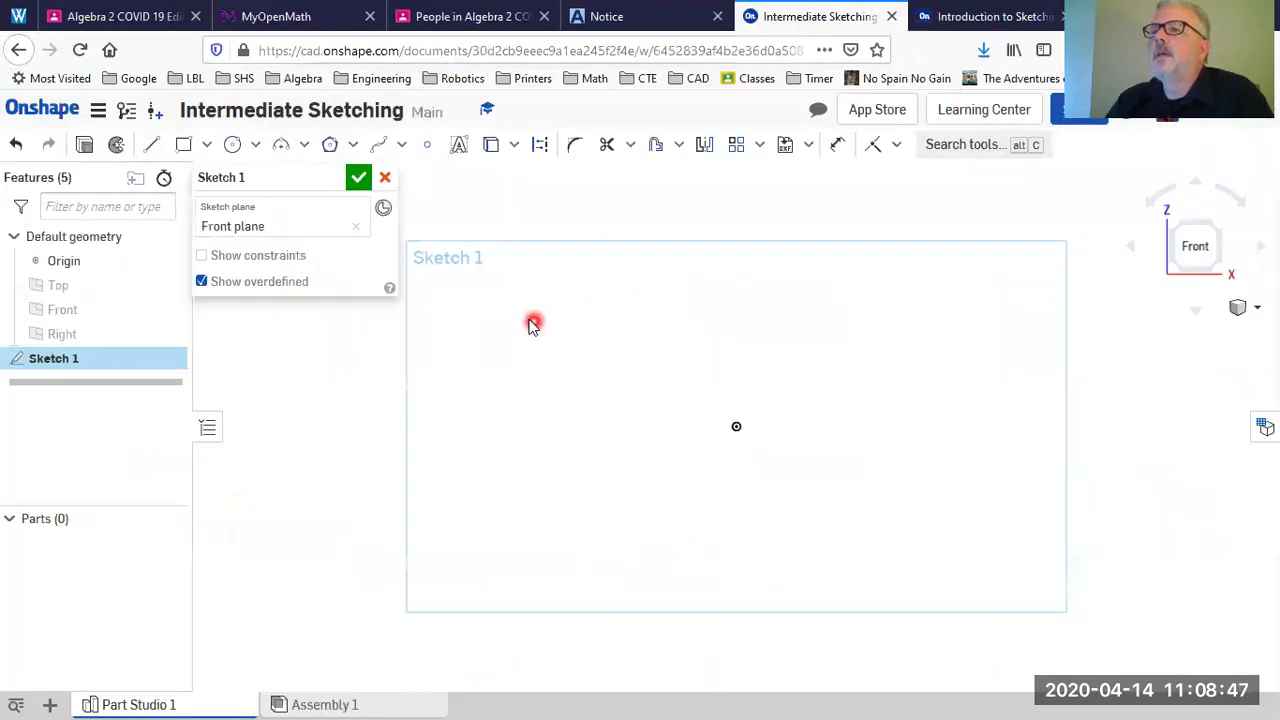
click(540, 144)
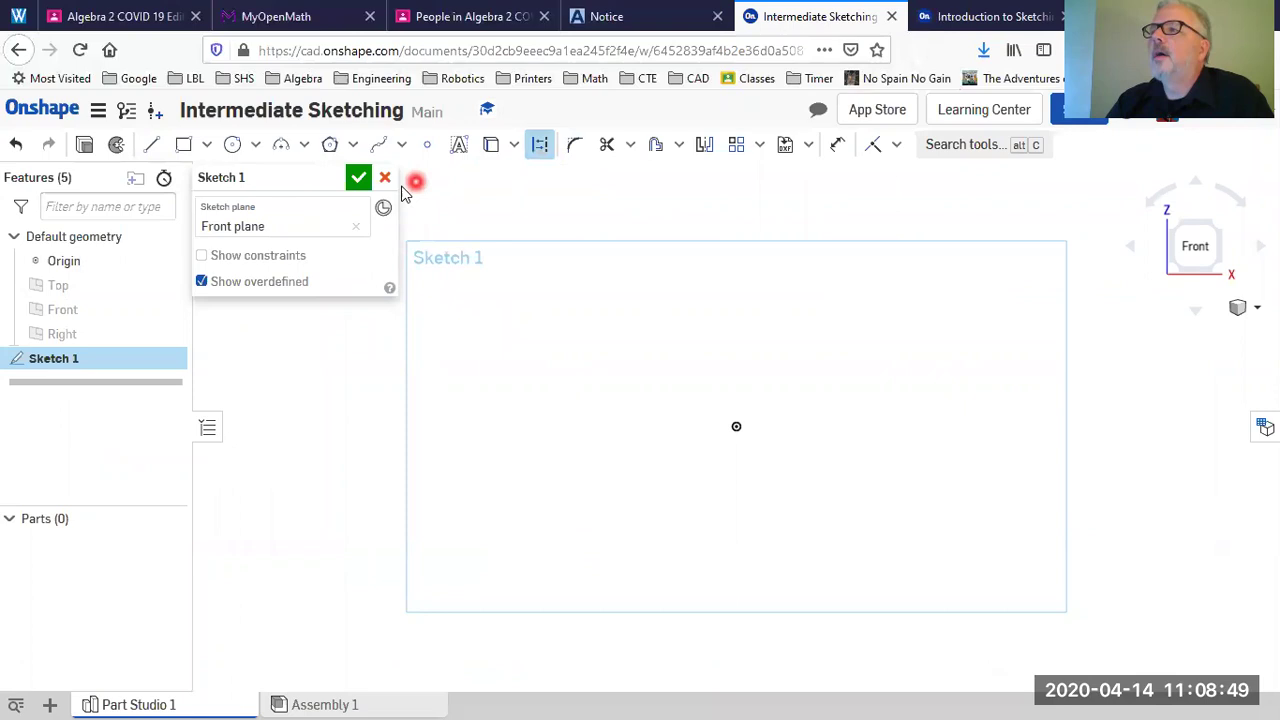
click(152, 144)
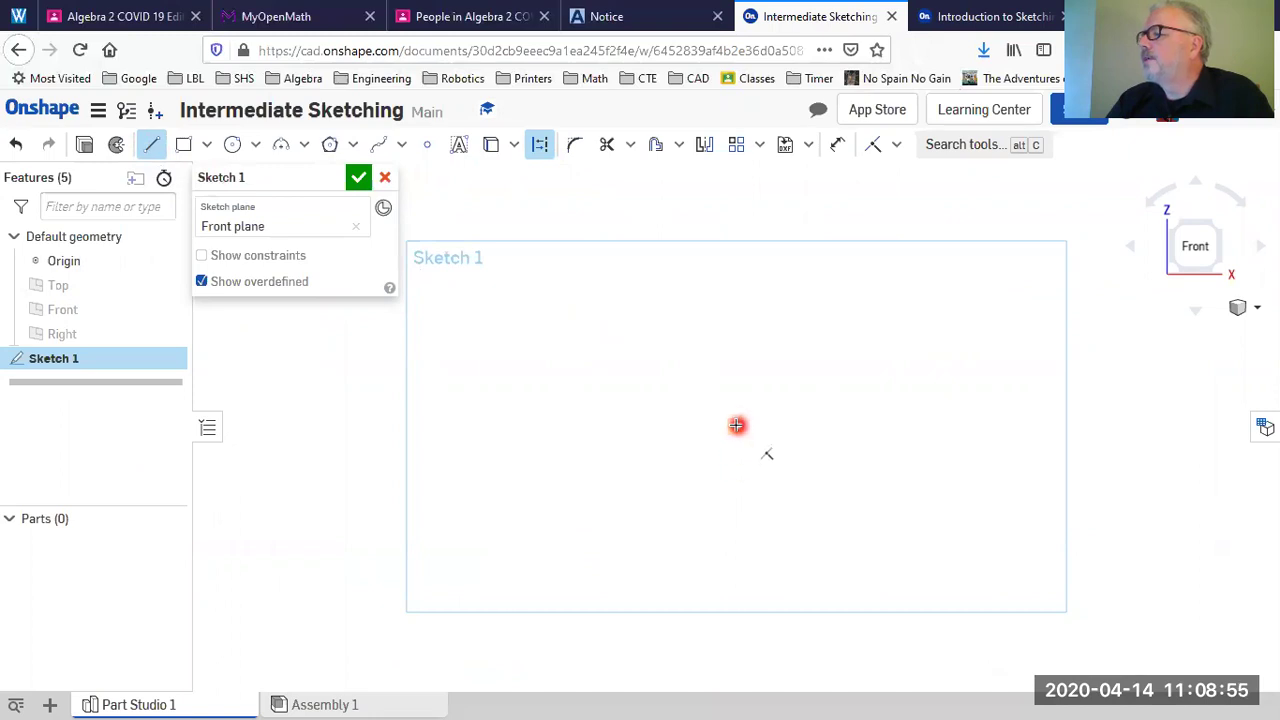
drag(739, 393, 734, 267)
drag(735, 267, 151, 150)
Step: Sketch a solid horizontal line leftward from the origin and a shorter vertical line up from its left end
click(151, 148)
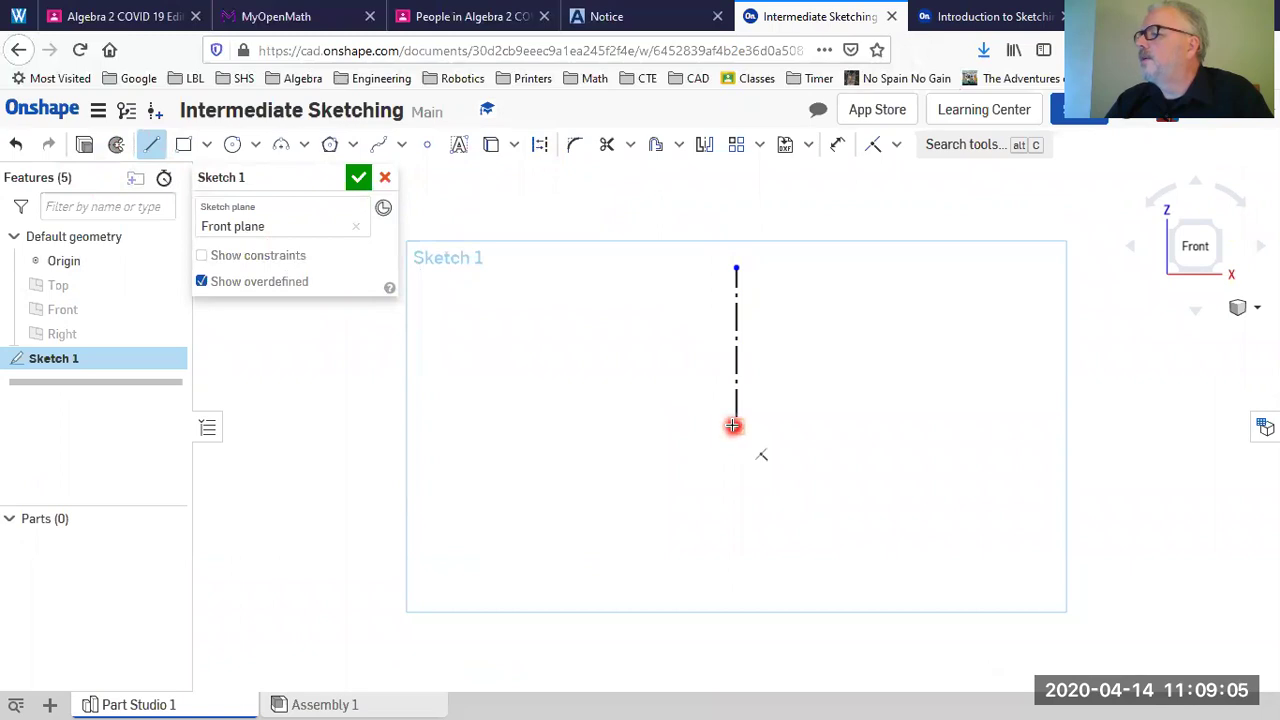
click(737, 425)
click(655, 426)
click(651, 369)
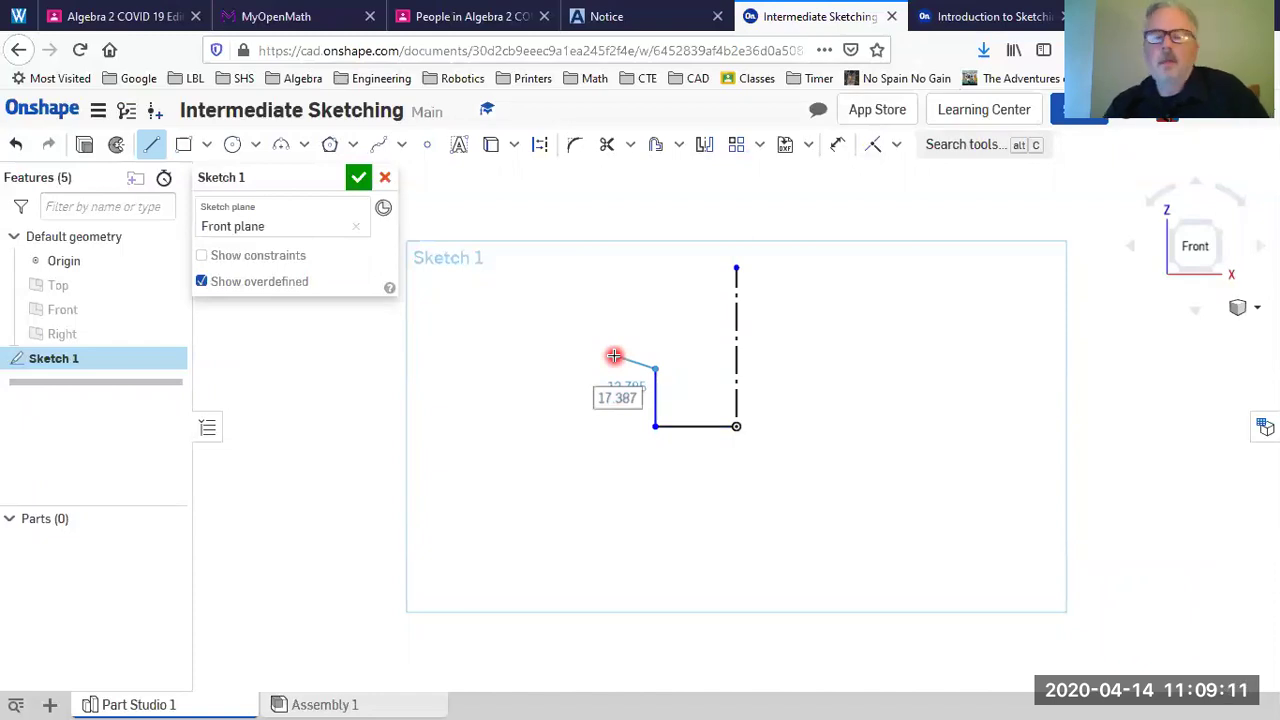
key(Escape)
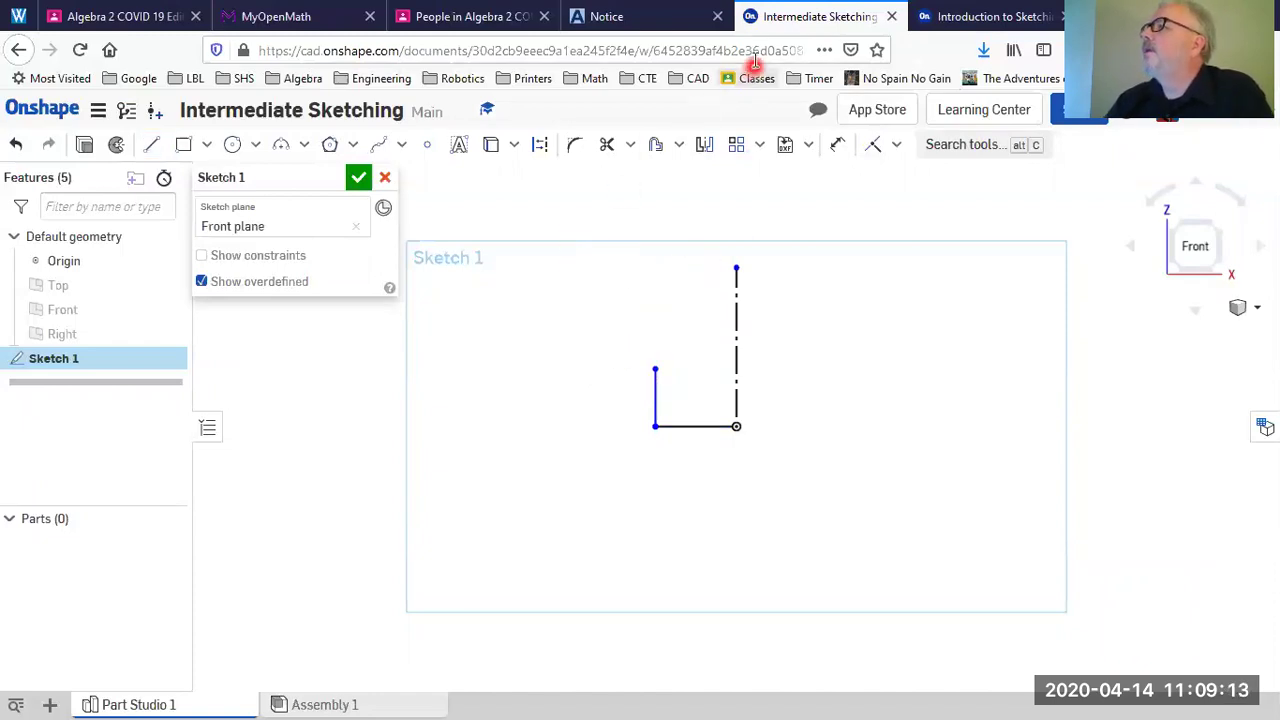
Step: Check the constraints required on slide 2 of the exercise and turn on Show constraints for the sketch
click(973, 15)
click(977, 262)
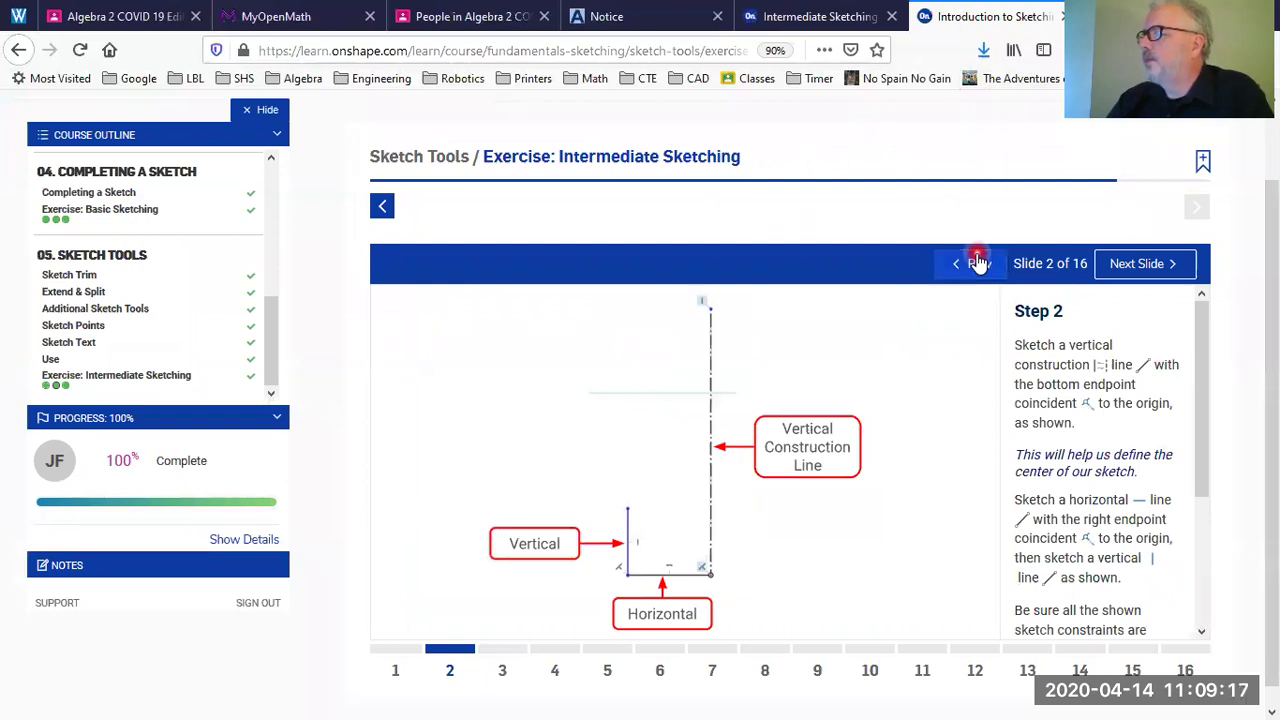
click(800, 15)
click(238, 257)
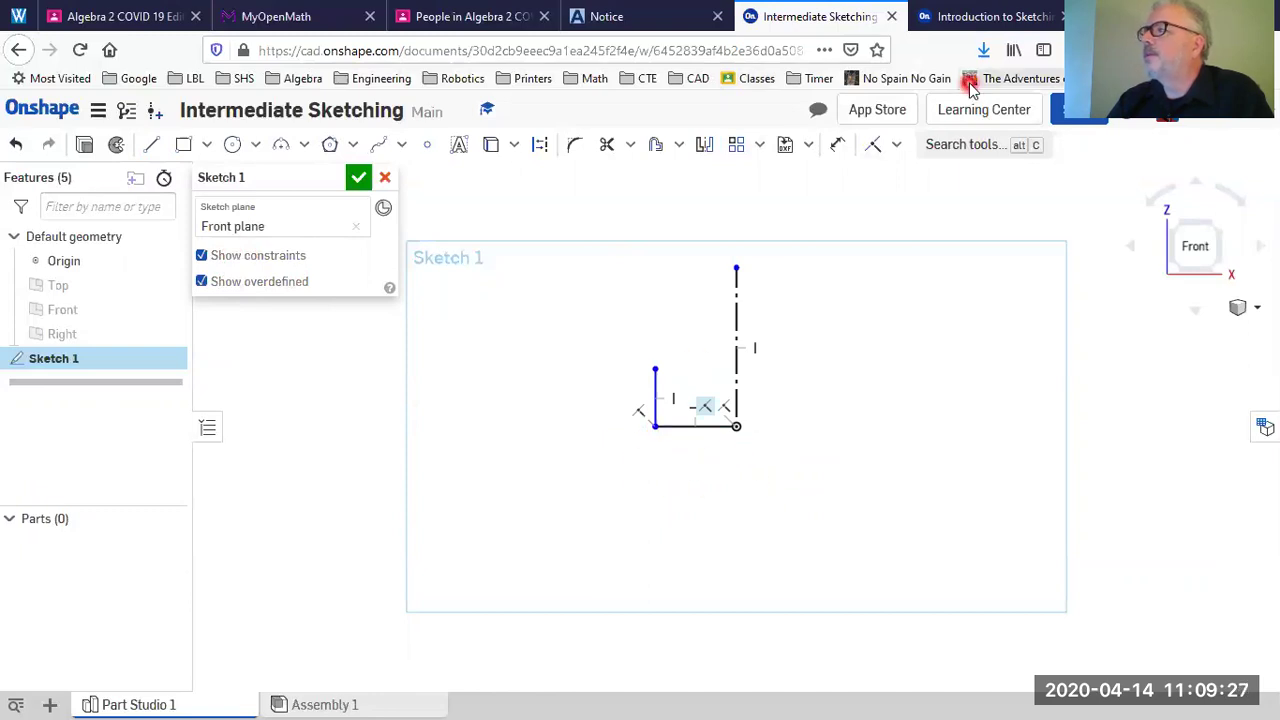
Step: Following slide 3, sketch a 3 point arc of about 20 mm radius from the short vertical line's top endpoint, bulging toward the construction line
click(960, 16)
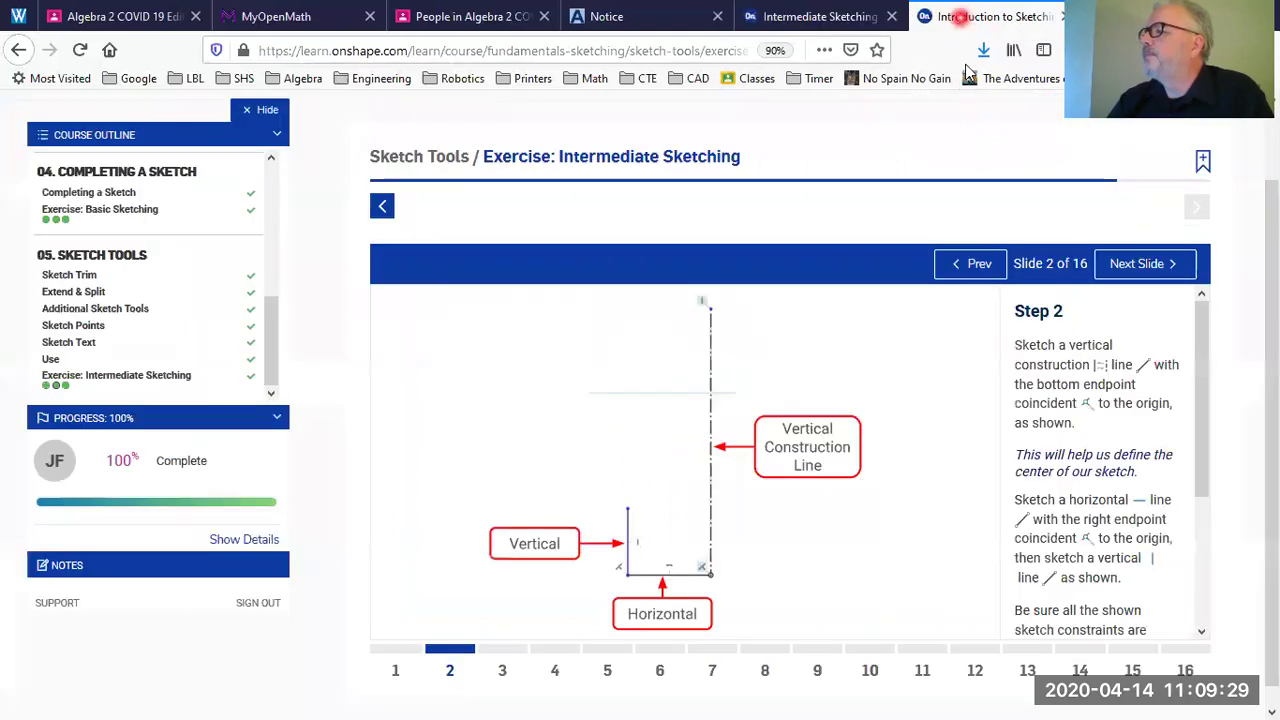
click(501, 672)
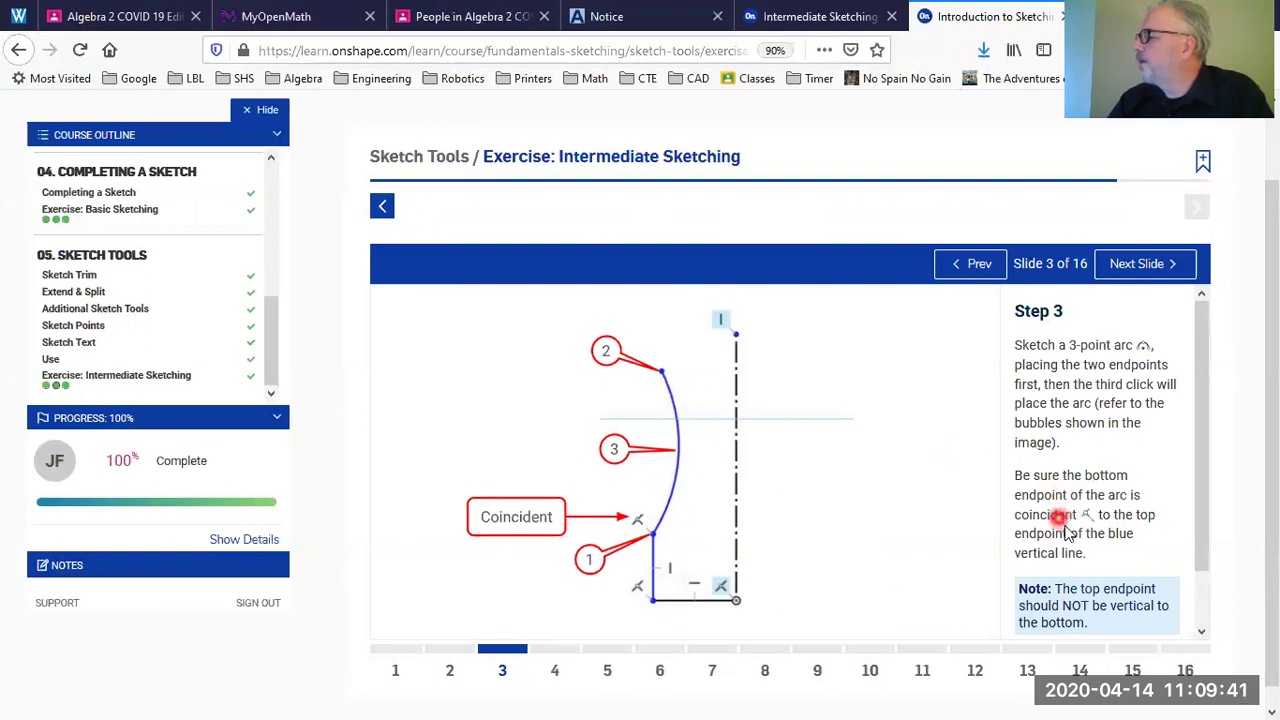
scroll(1110, 516, down, 1)
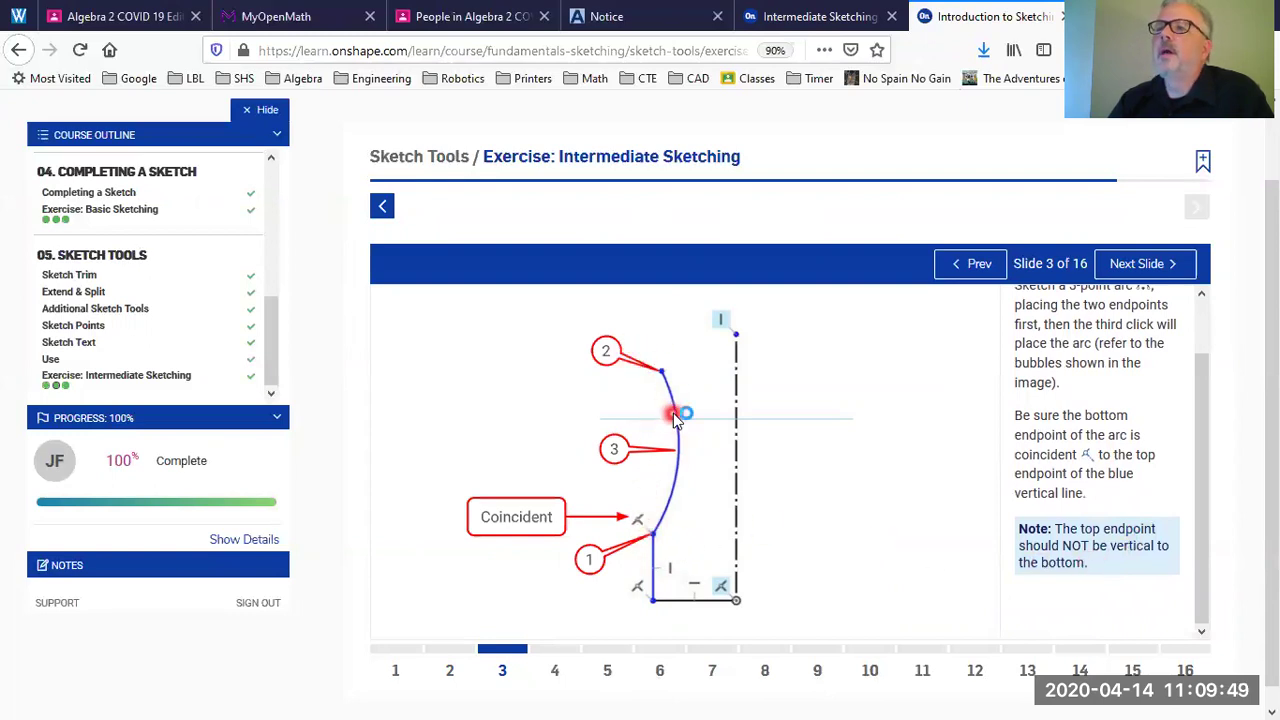
click(821, 28)
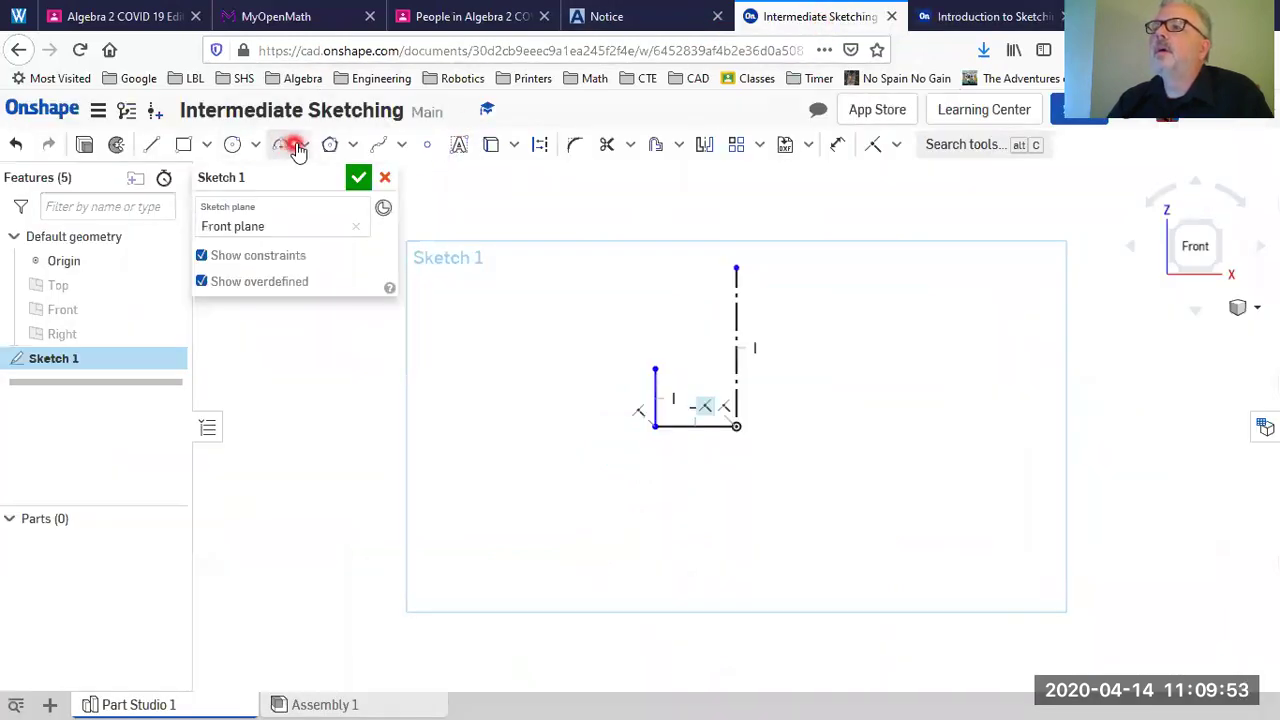
click(304, 145)
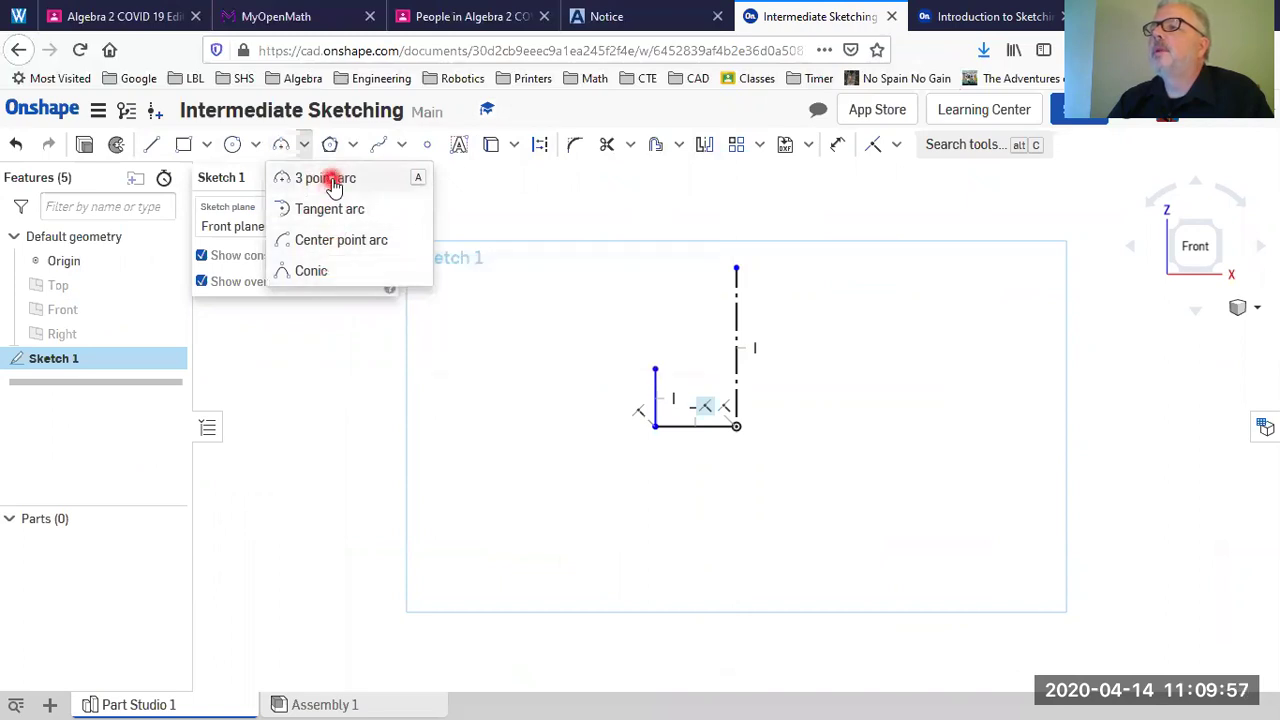
click(337, 179)
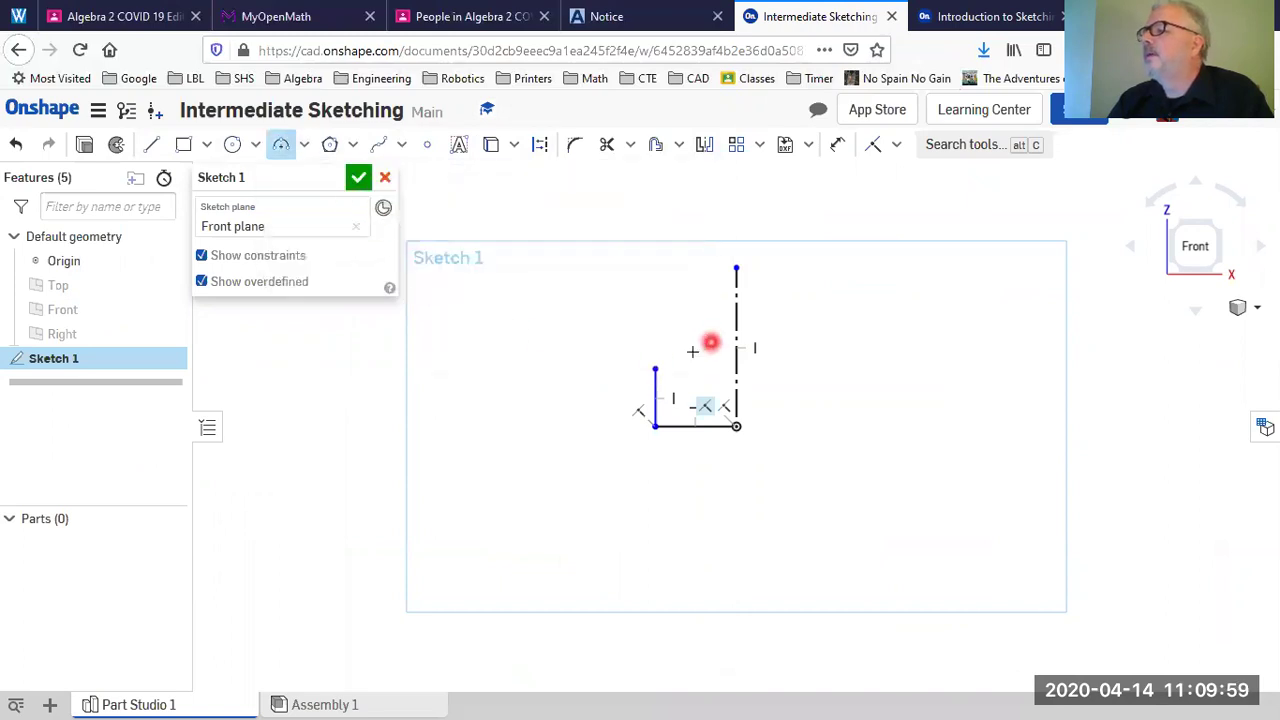
click(655, 369)
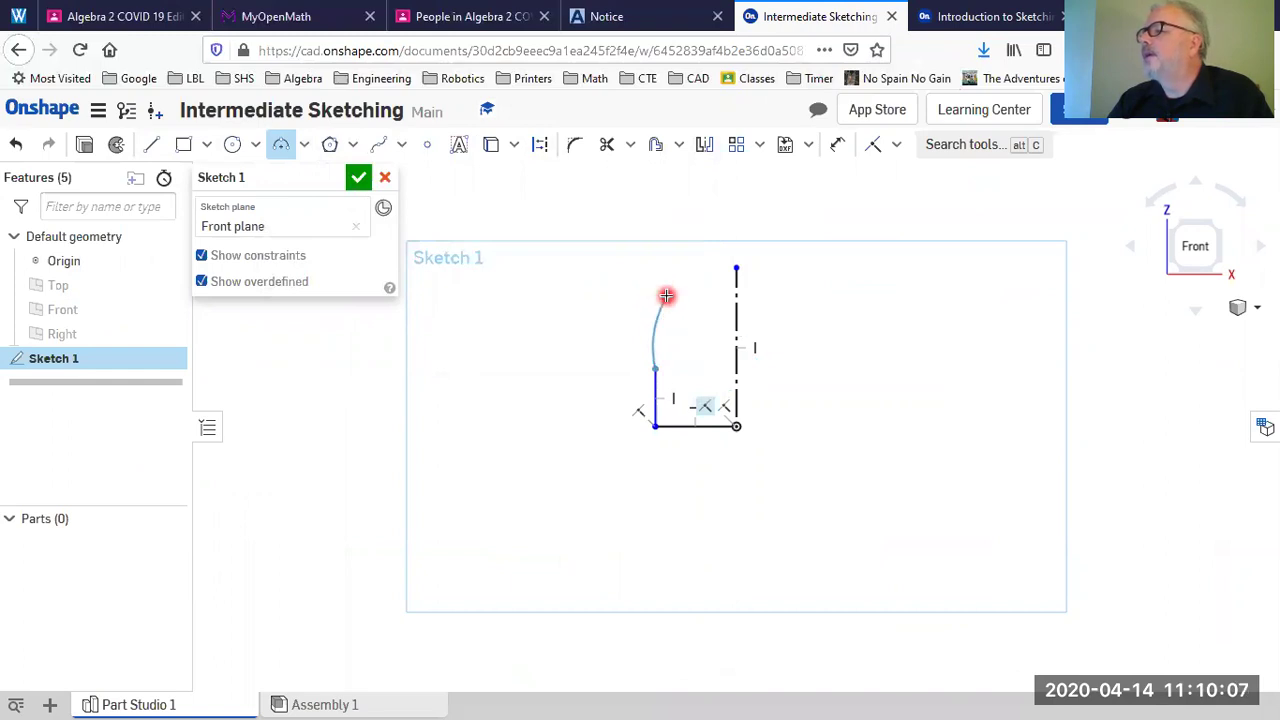
click(671, 296)
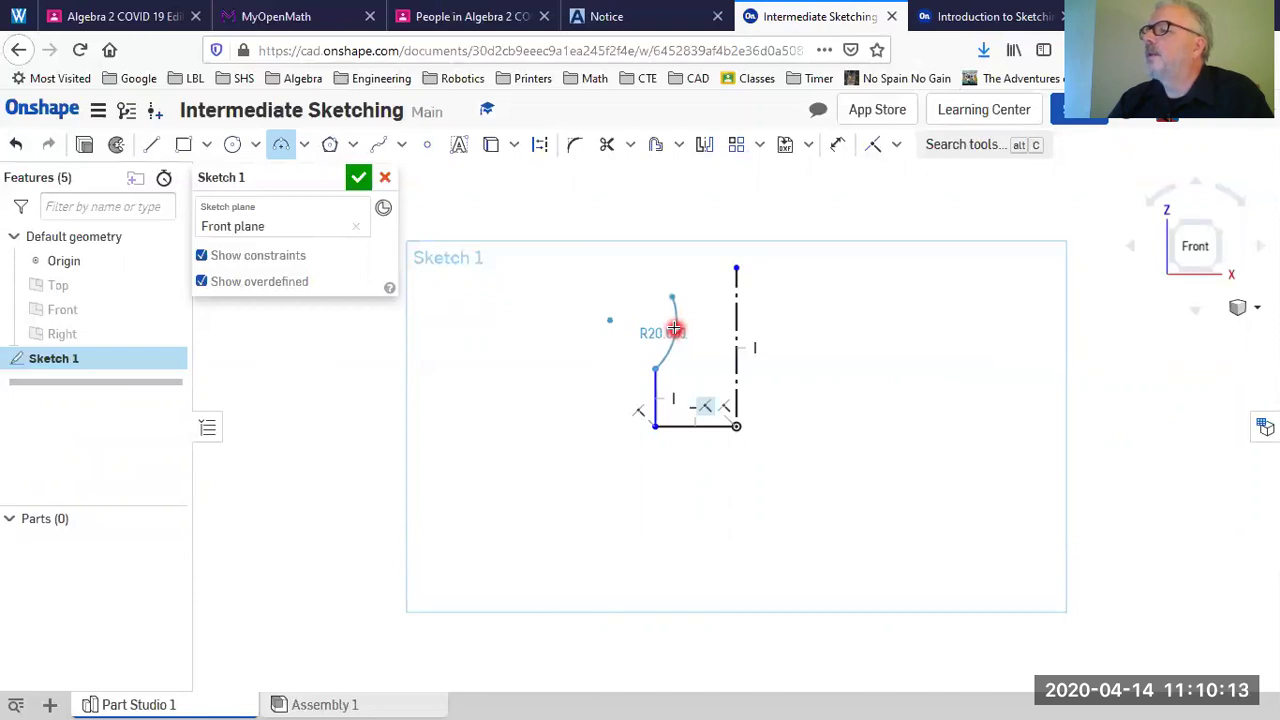
click(675, 329)
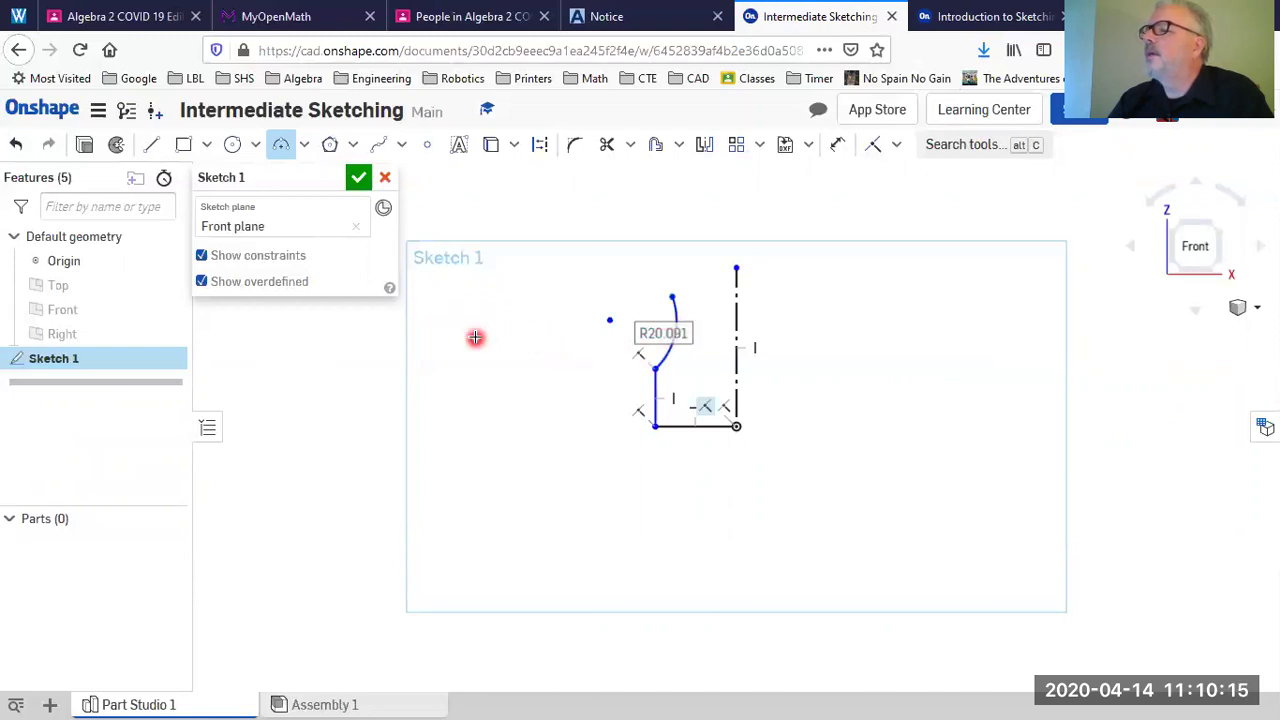
Step: Following slide 4 of the exercise, mirror the arc, the short vertical line and the base line about the vertical construction line
click(1012, 16)
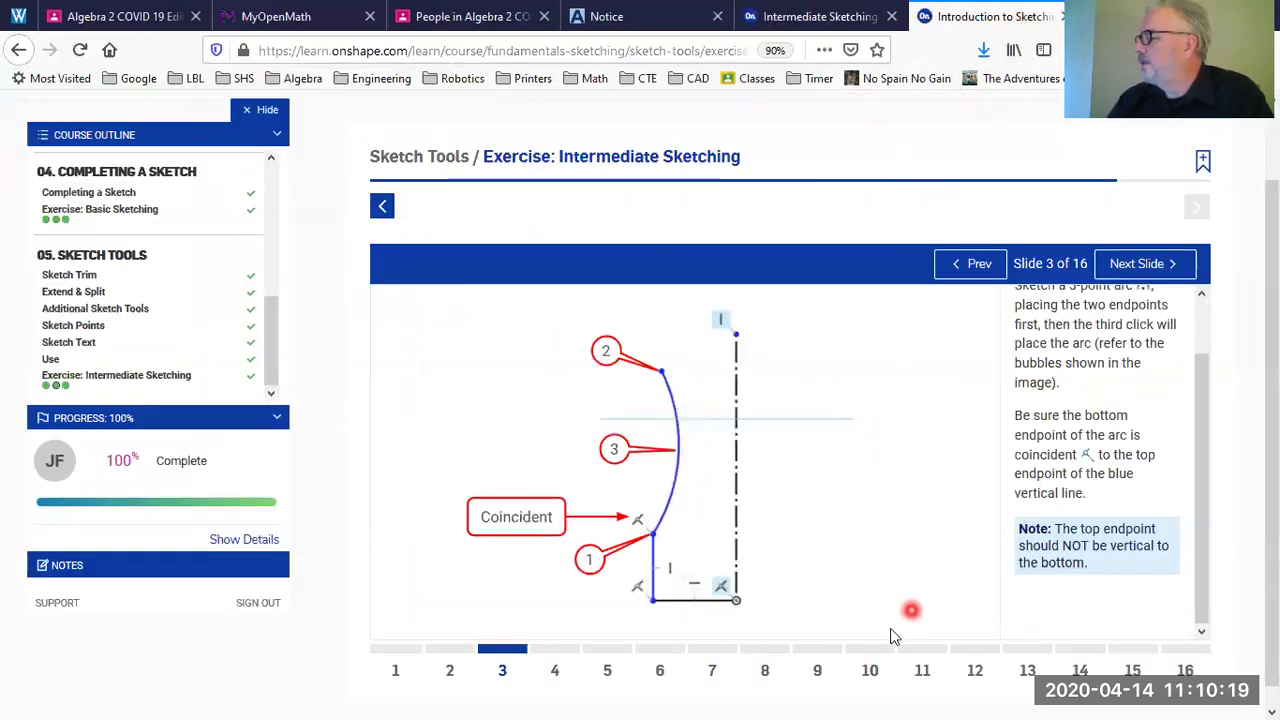
click(552, 666)
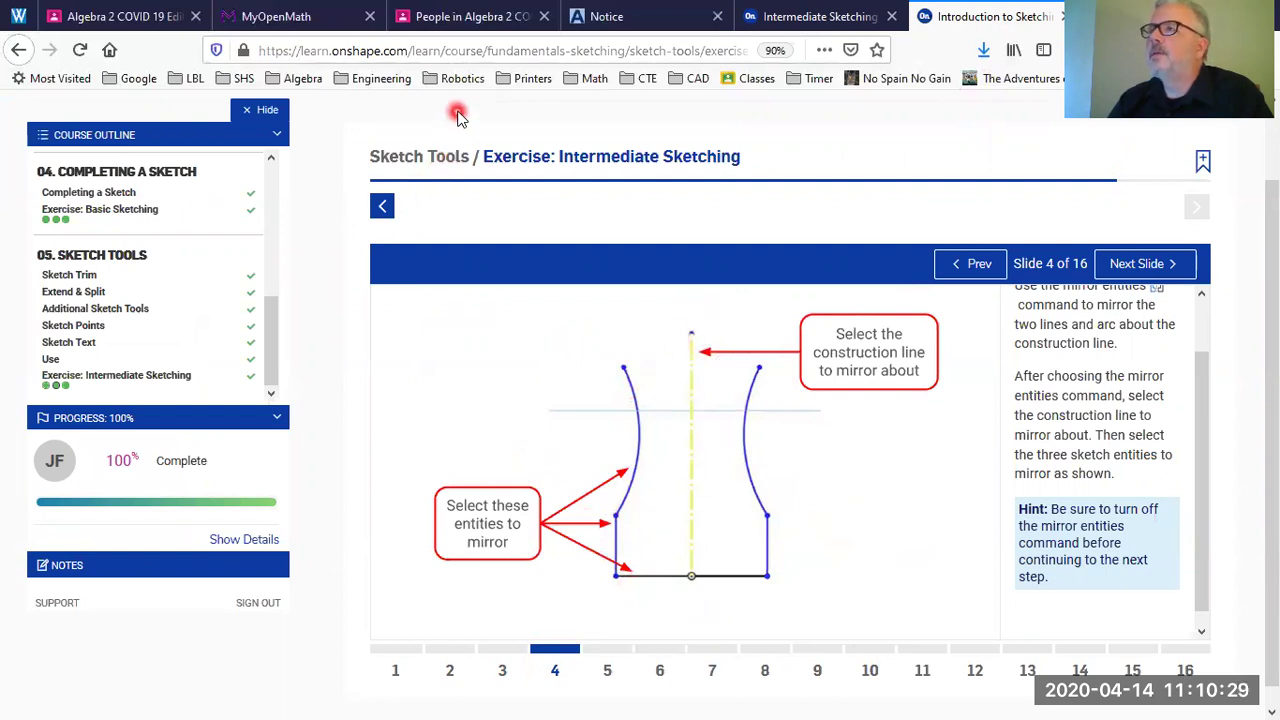
click(822, 16)
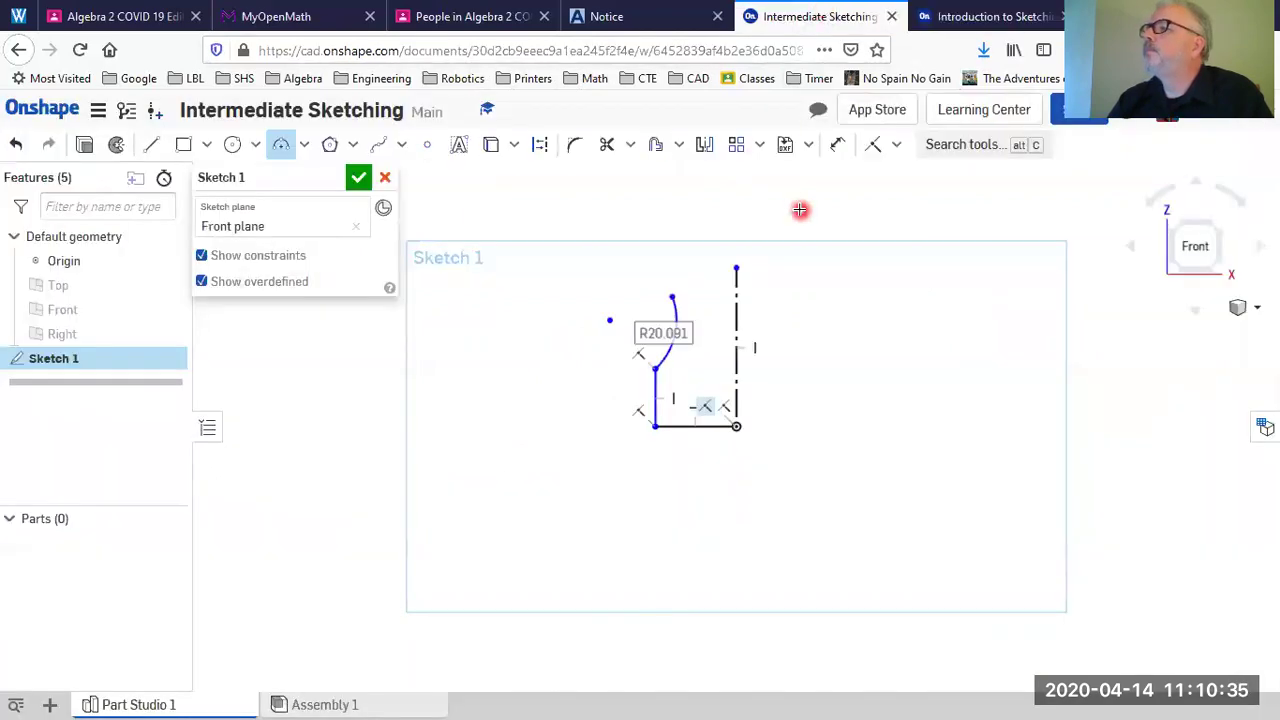
click(706, 145)
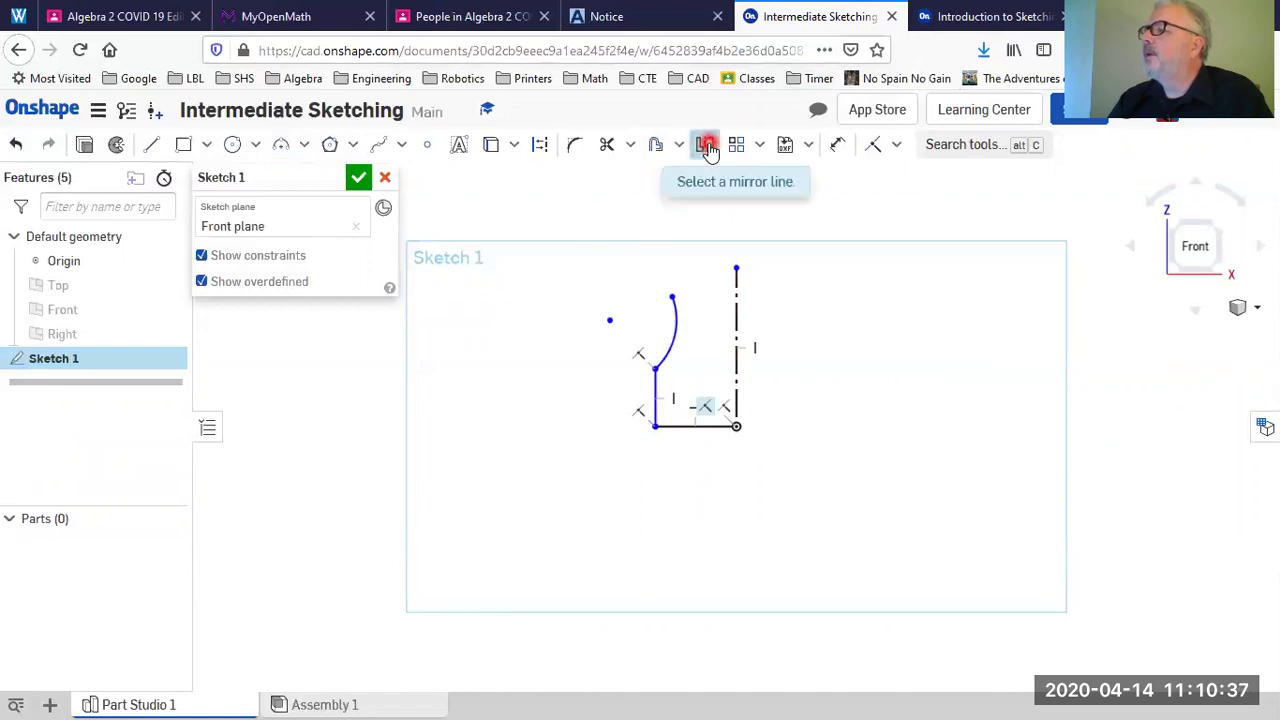
click(737, 311)
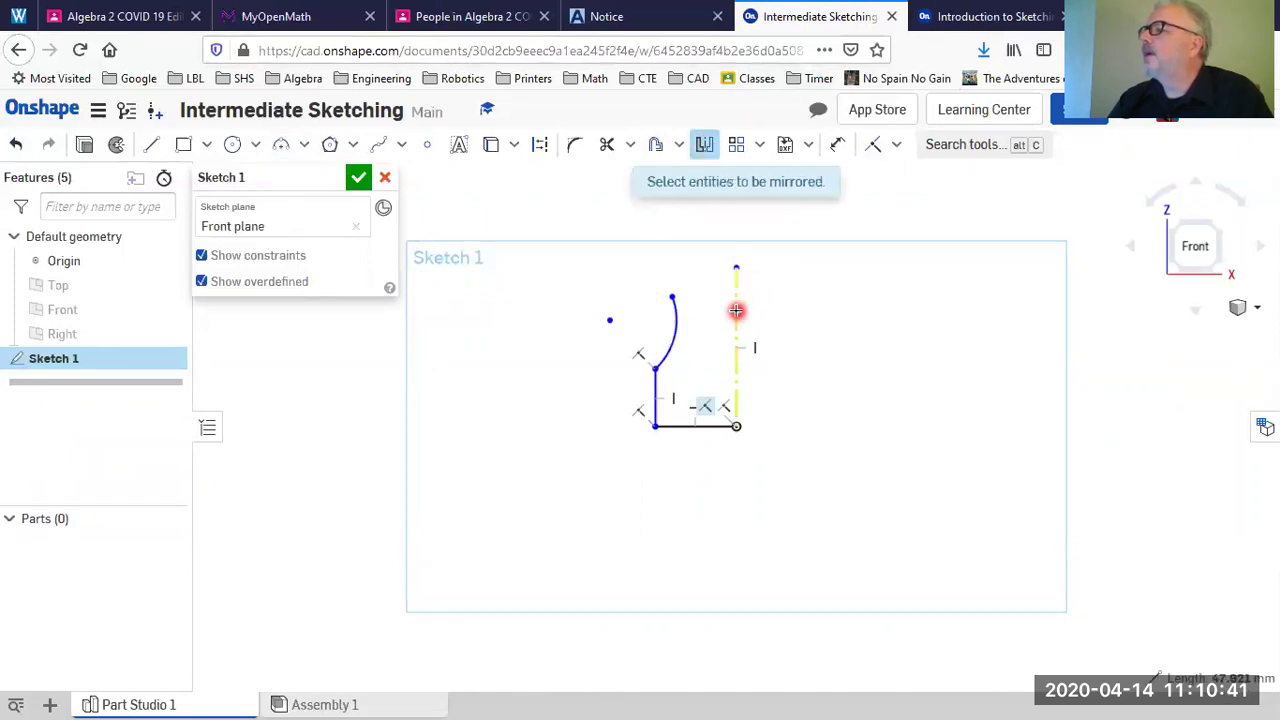
click(675, 329)
click(656, 388)
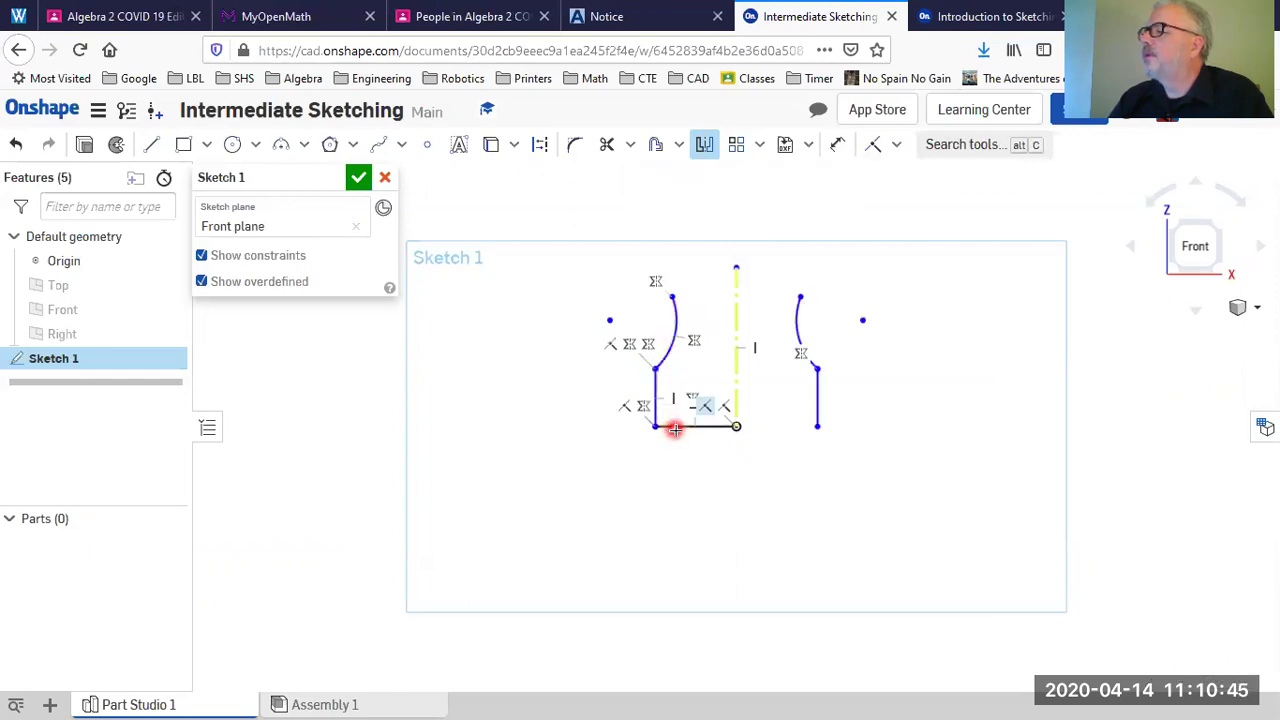
click(674, 428)
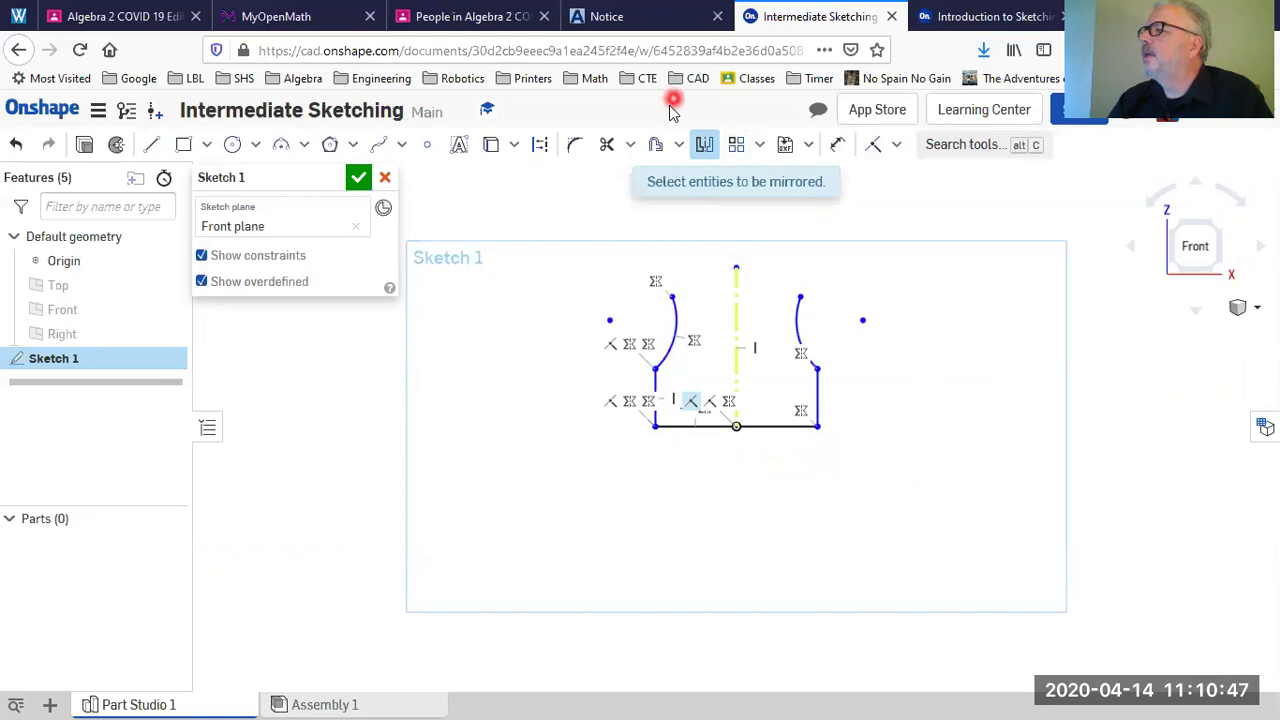
click(702, 146)
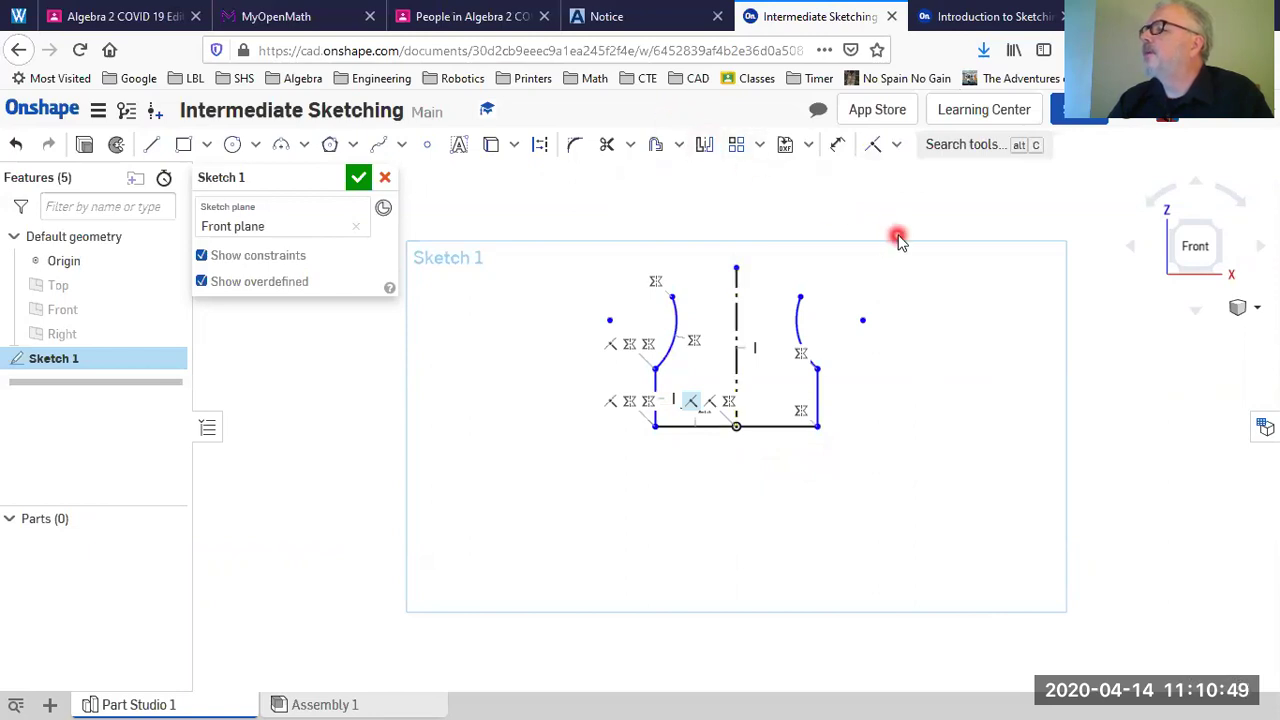
Step: Following slide 5, sketch a tangent arc from the original arc's upper endpoint to the mirrored arc's upper endpoint, closing the profile
click(972, 16)
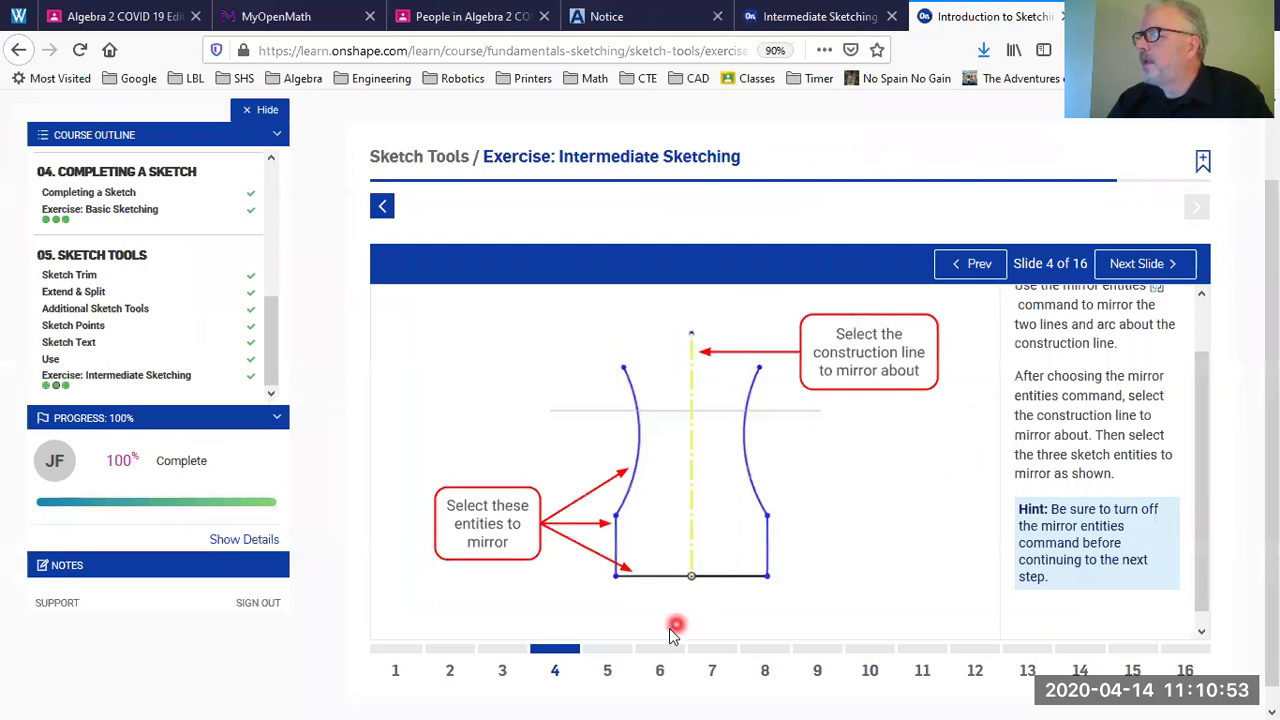
click(607, 670)
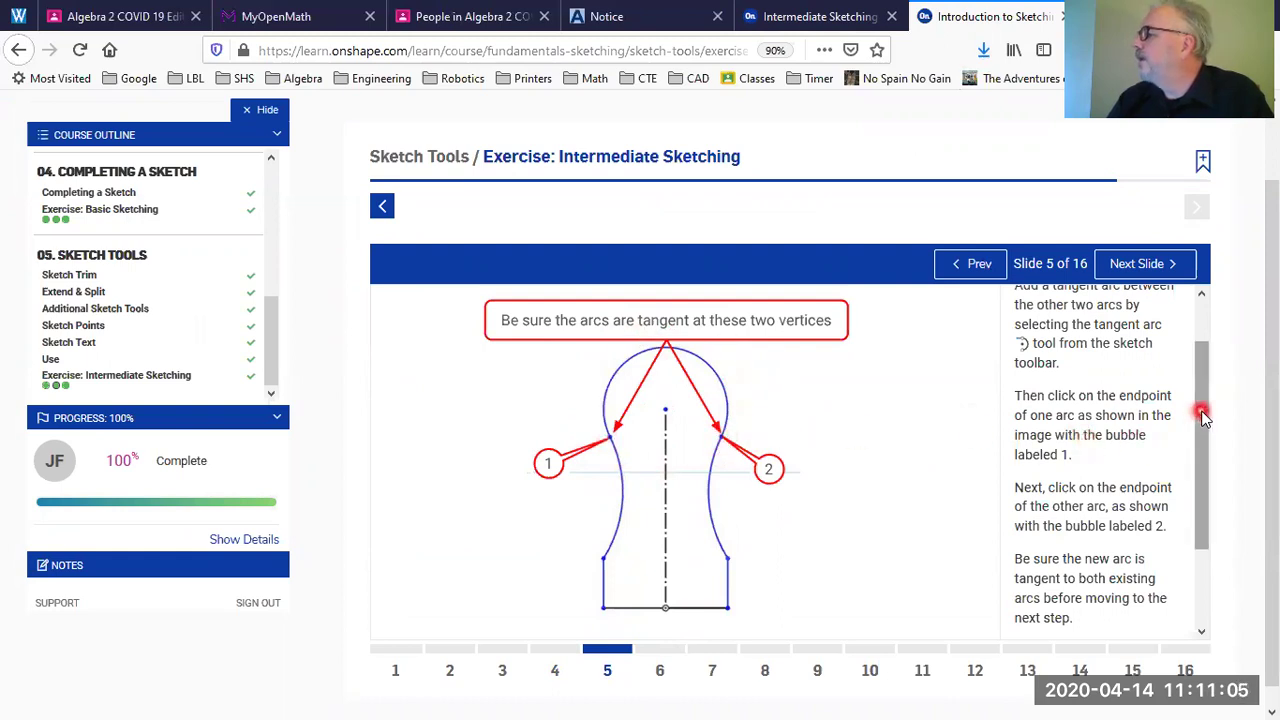
drag(1201, 403, 1203, 378)
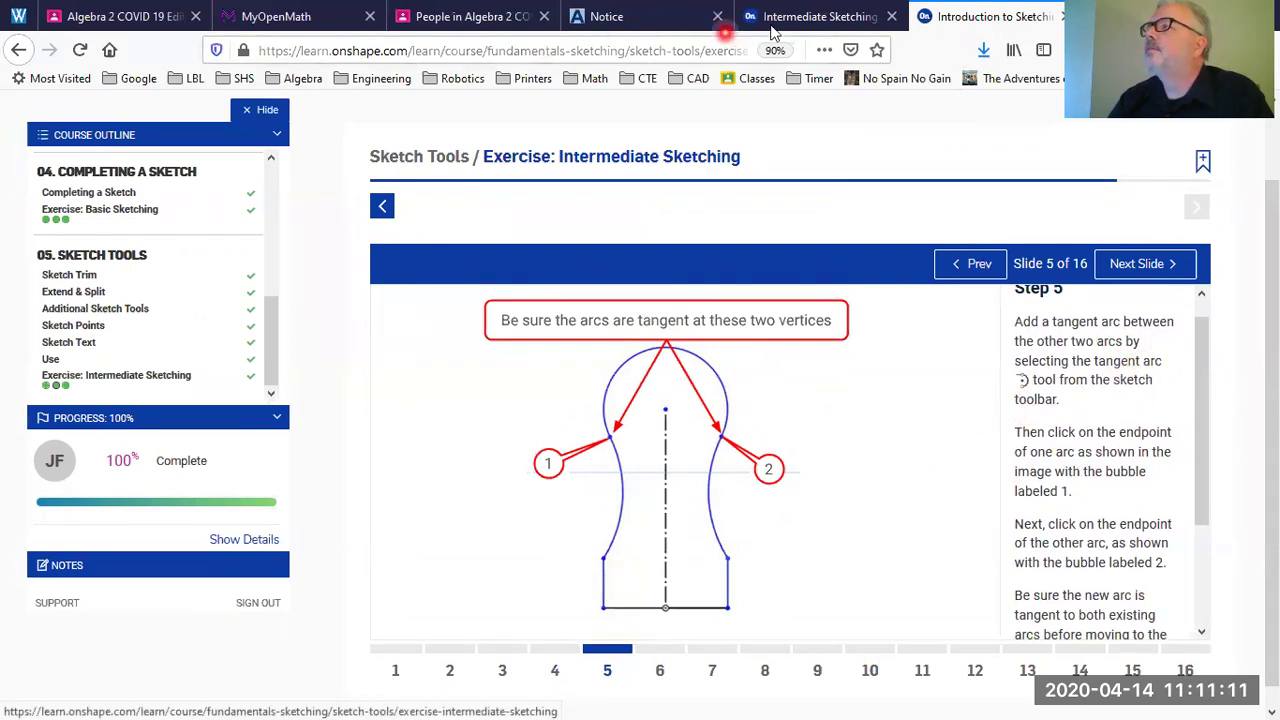
click(842, 16)
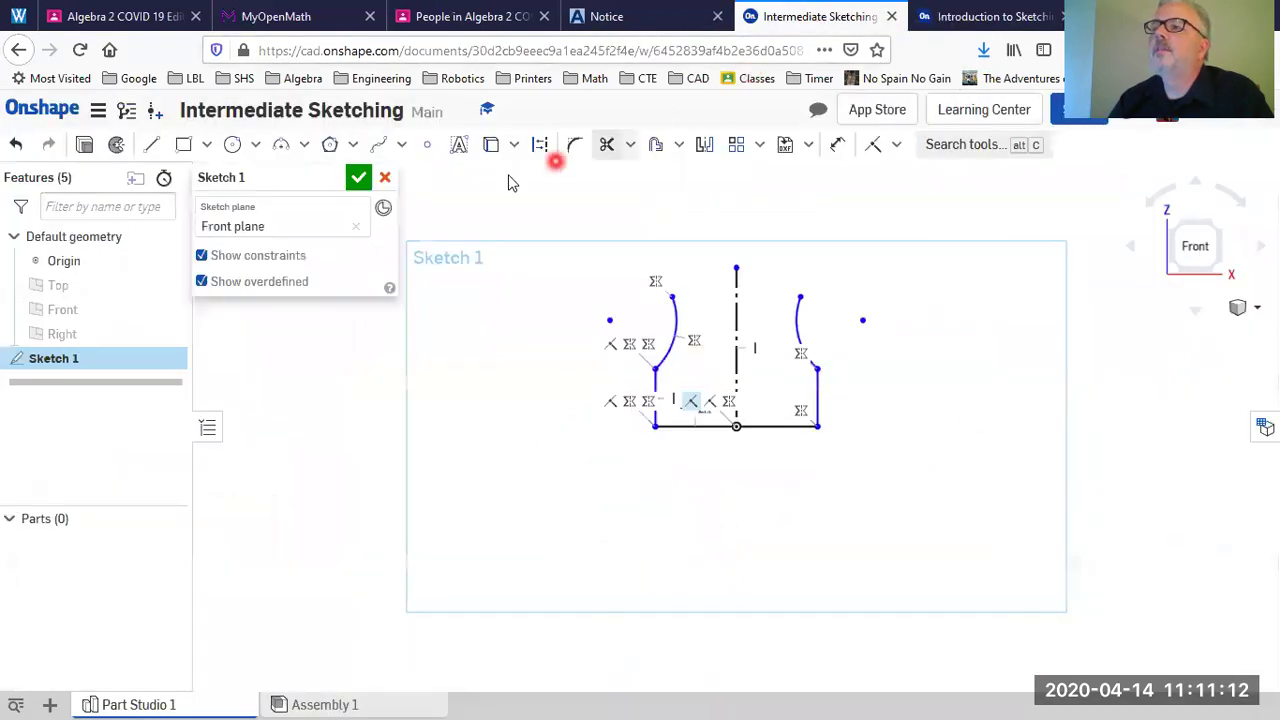
click(304, 145)
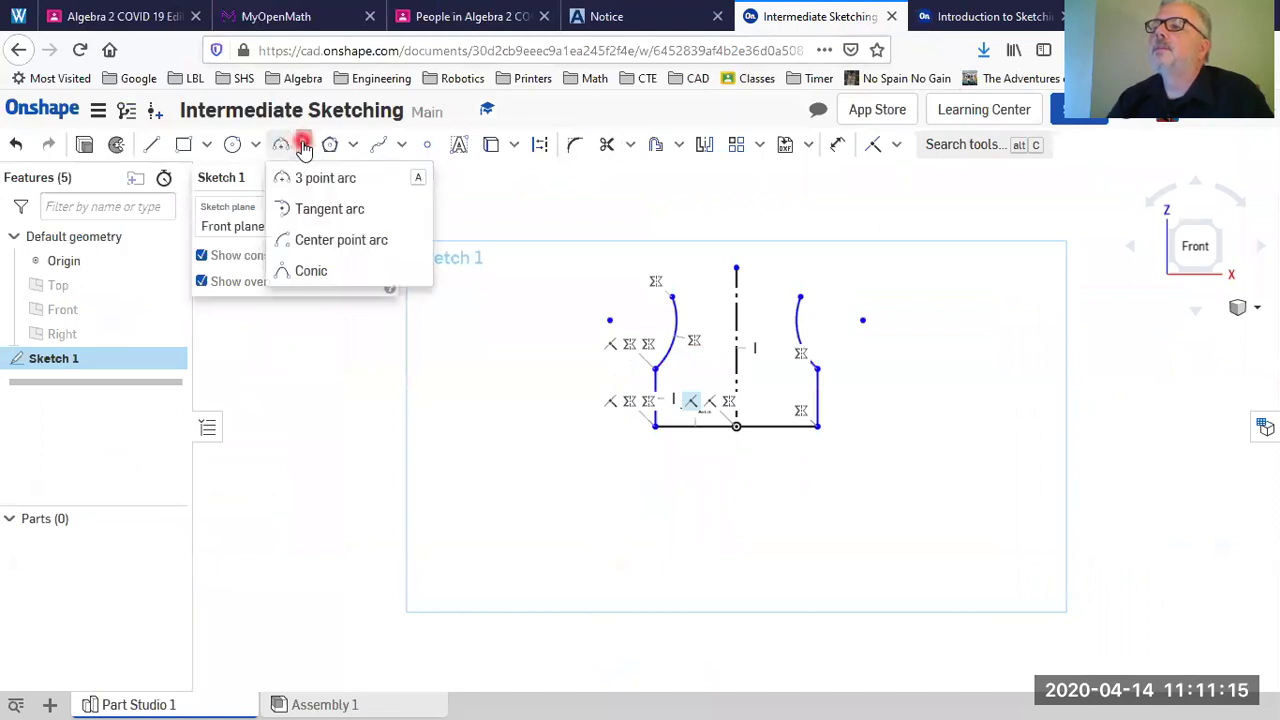
click(322, 210)
click(674, 298)
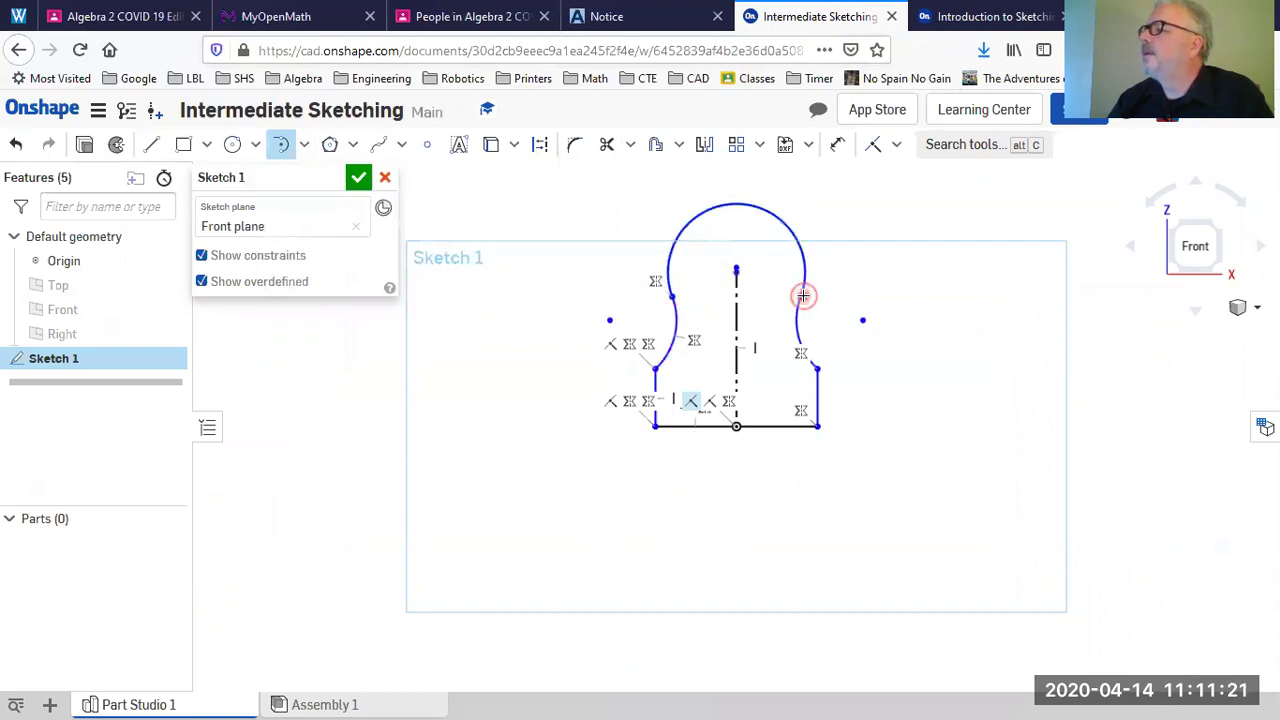
click(802, 296)
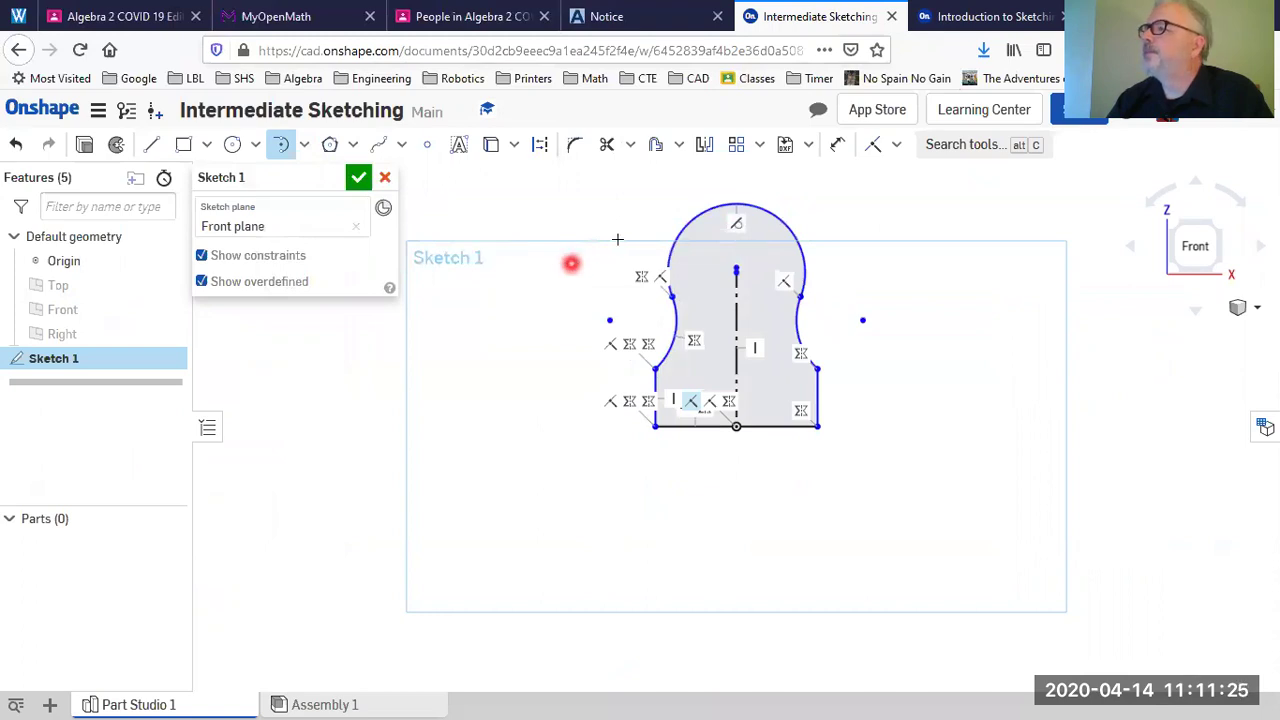
Step: Following slide 6, add a Coincident constraint between the new tangent arc's center and the construction line's top endpoint
click(985, 16)
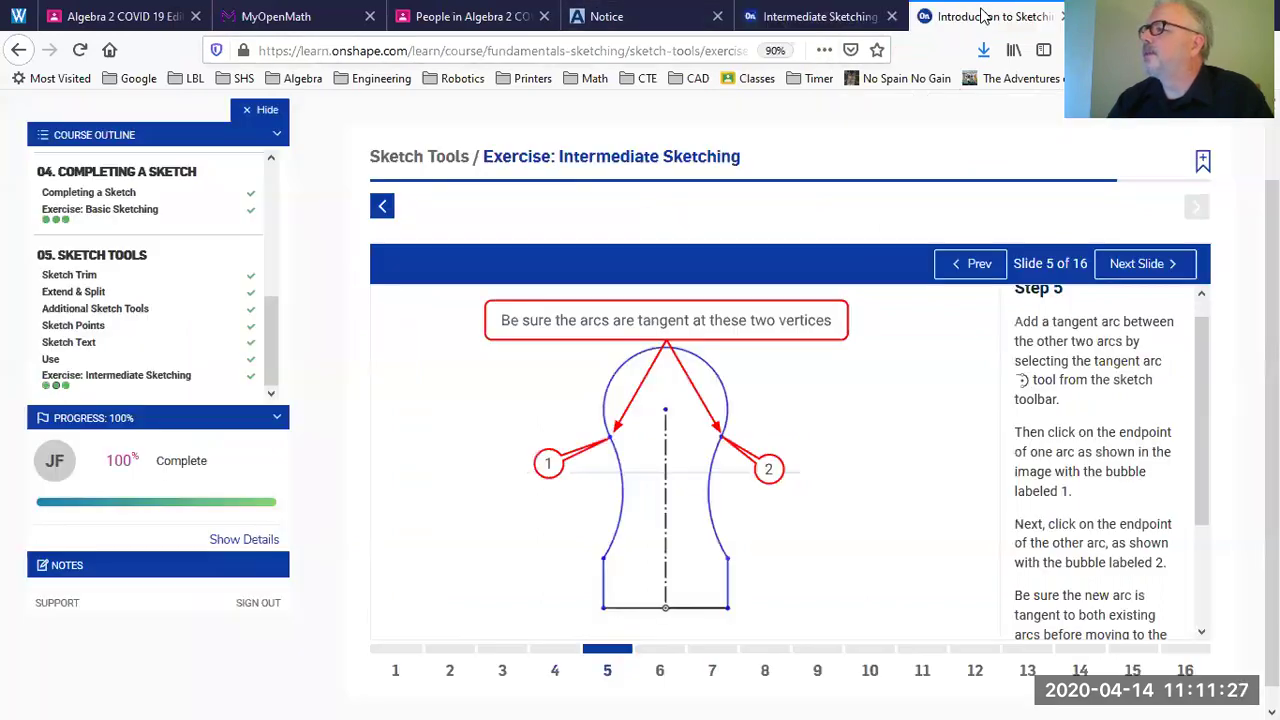
click(865, 416)
scroll(863, 415, down, 1)
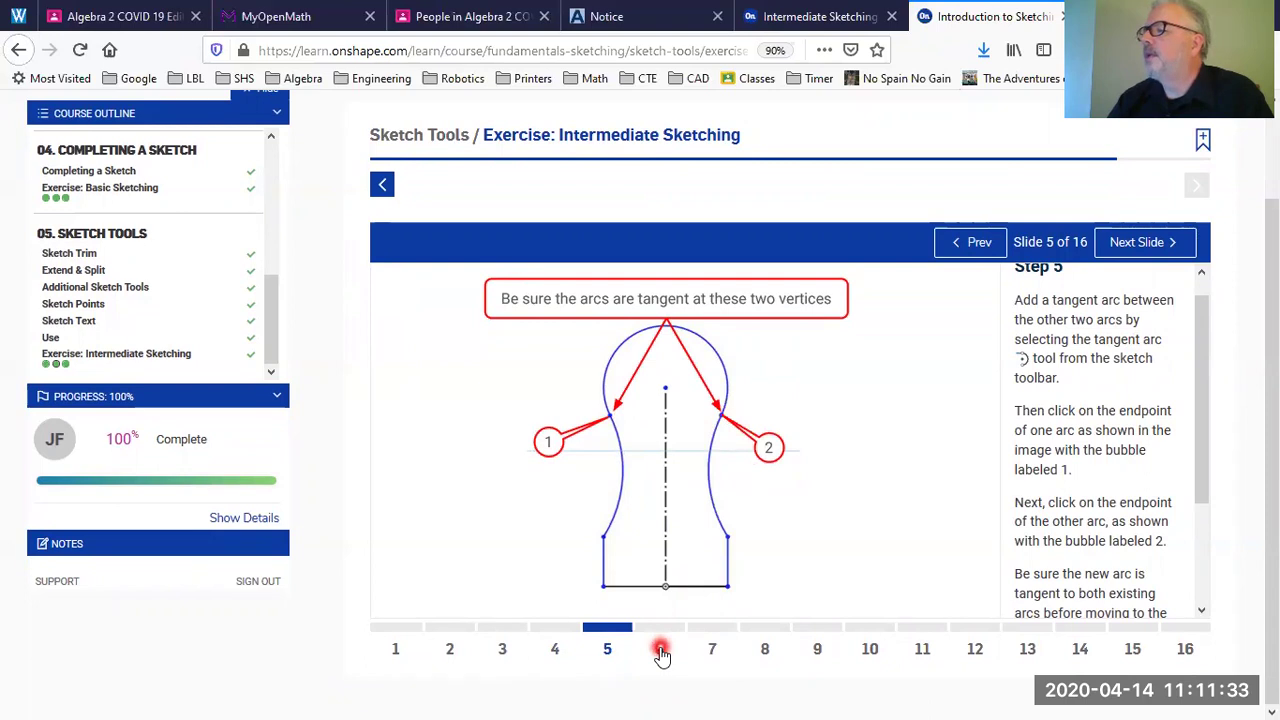
click(661, 651)
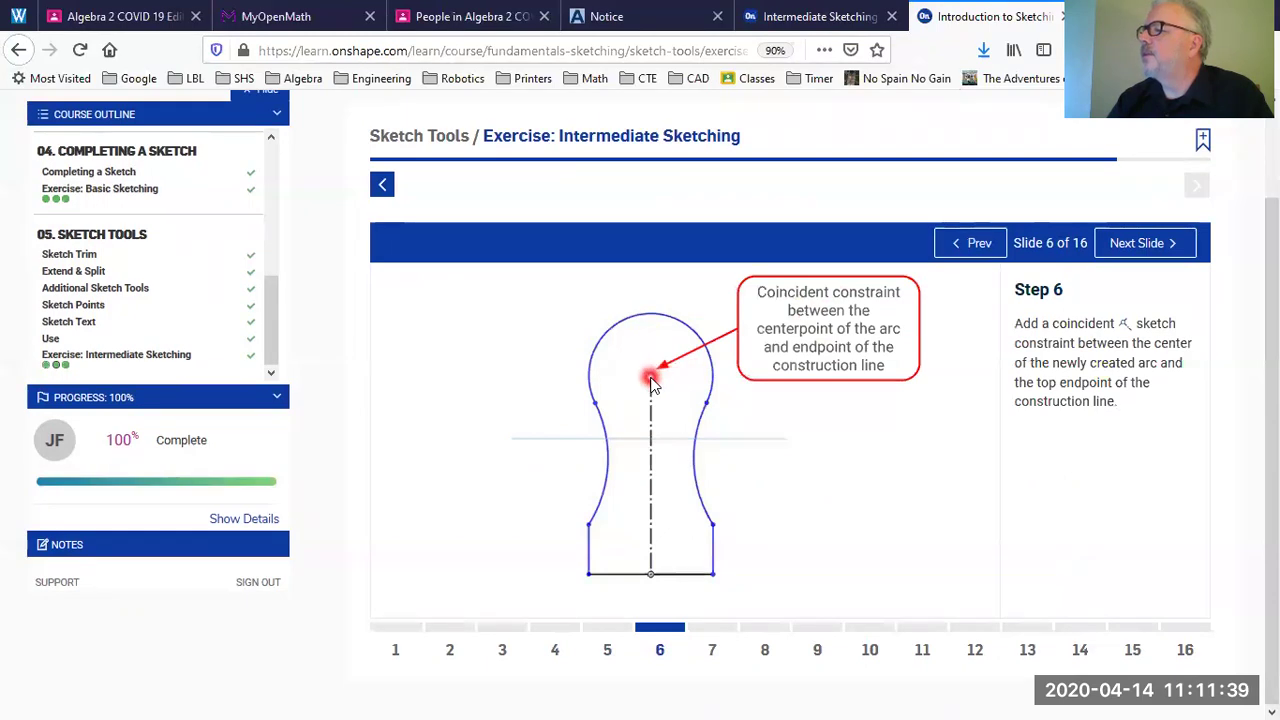
click(789, 16)
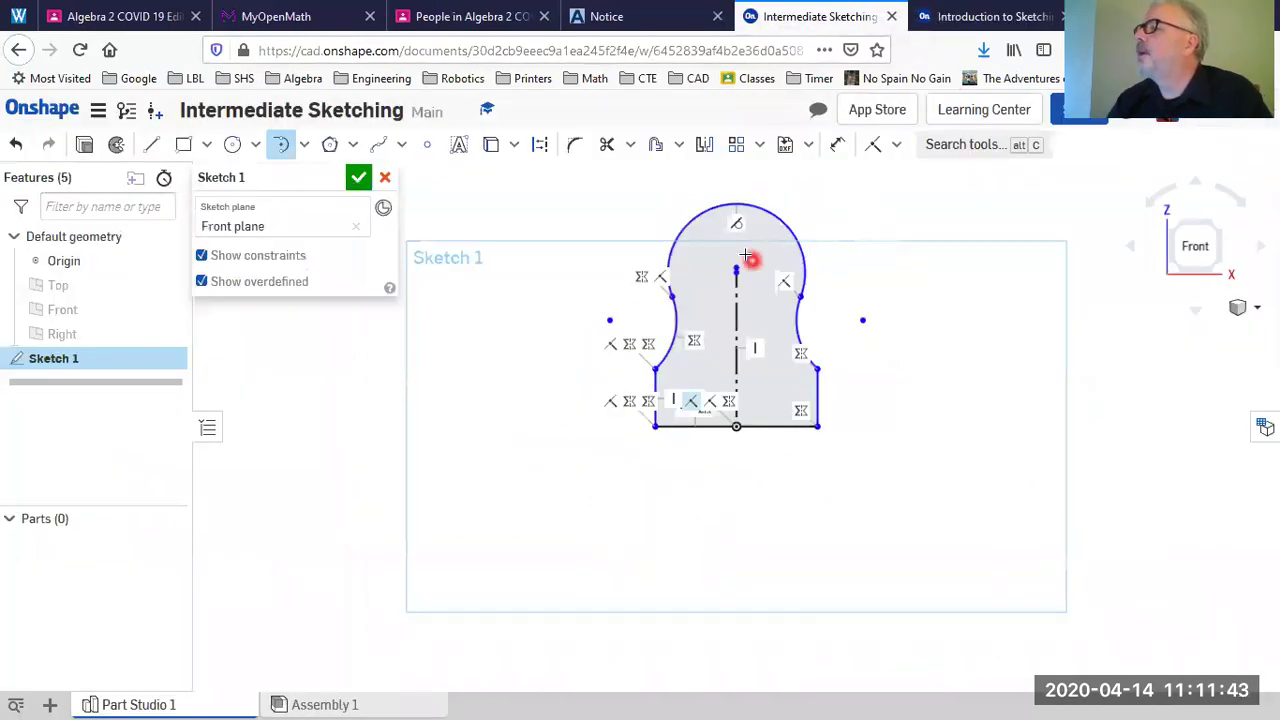
scroll(737, 280, up, 5)
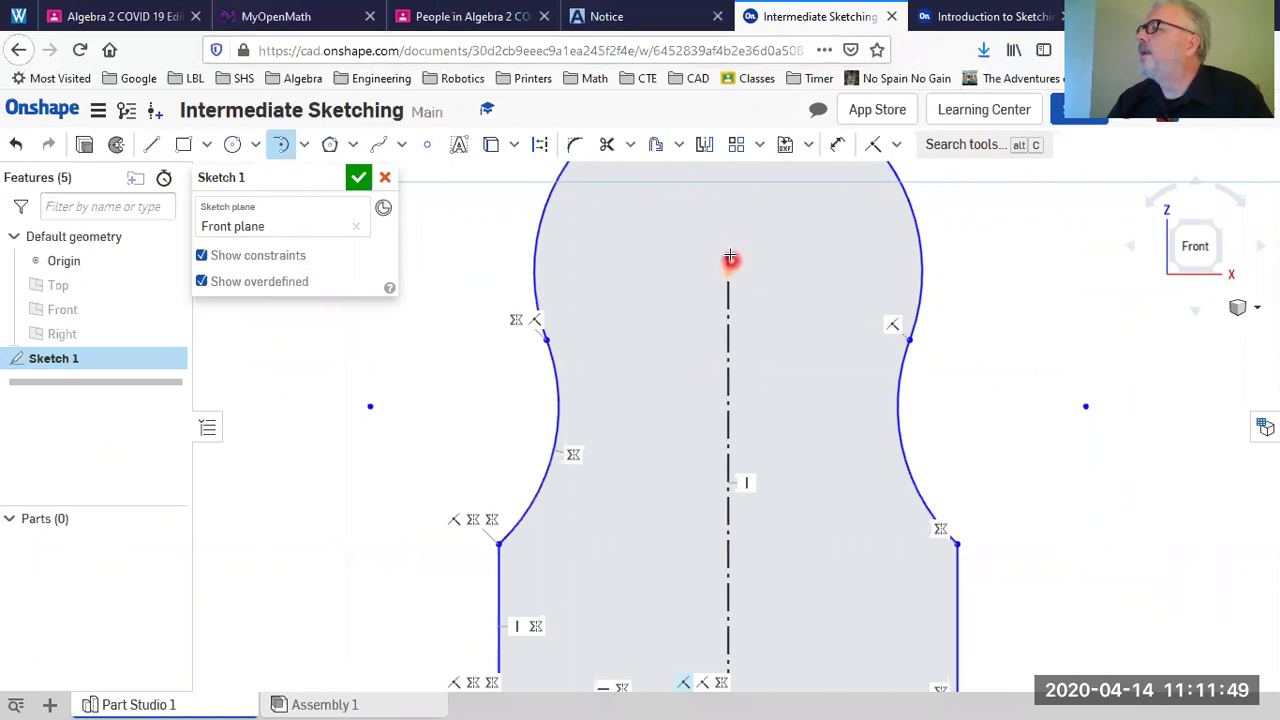
click(899, 145)
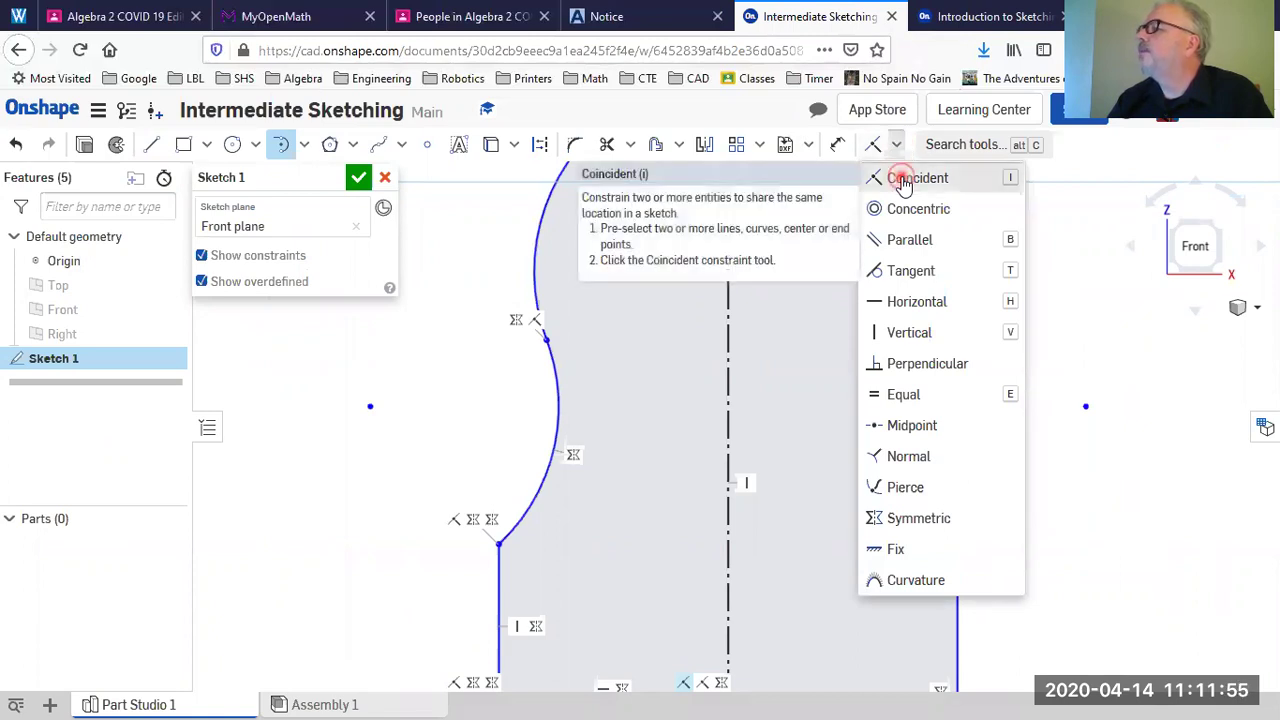
click(903, 177)
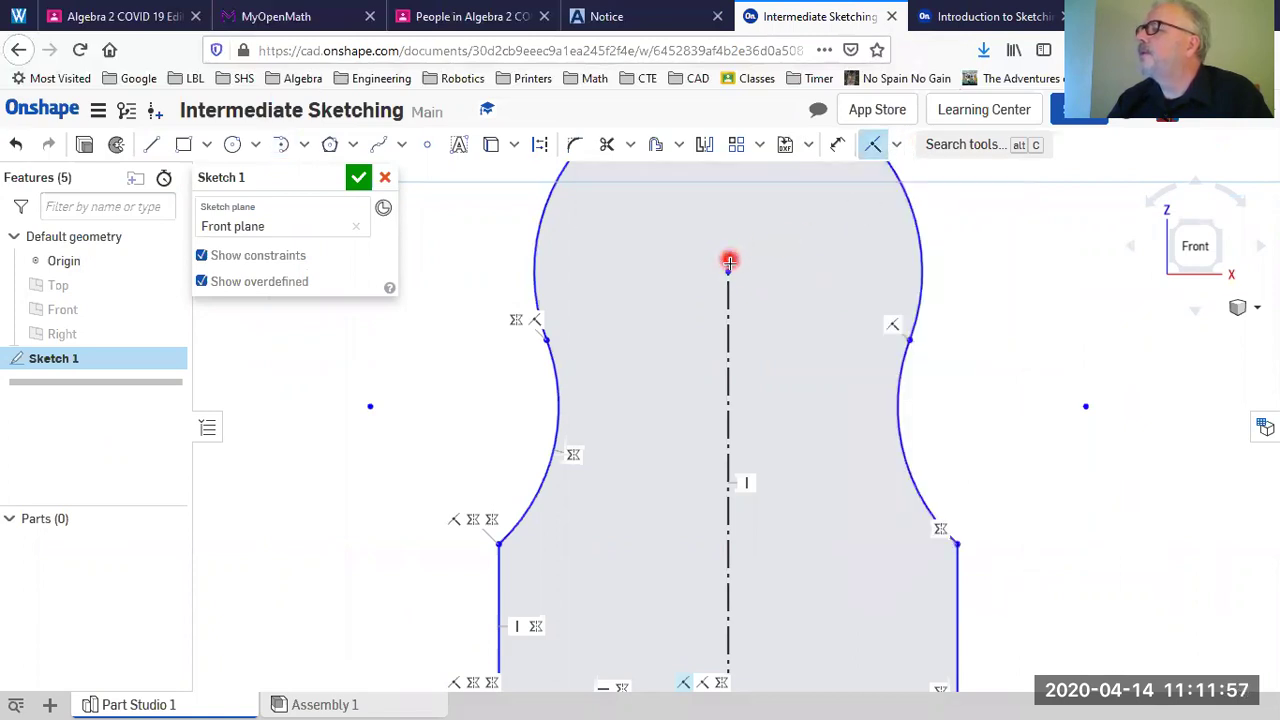
click(728, 268)
click(728, 264)
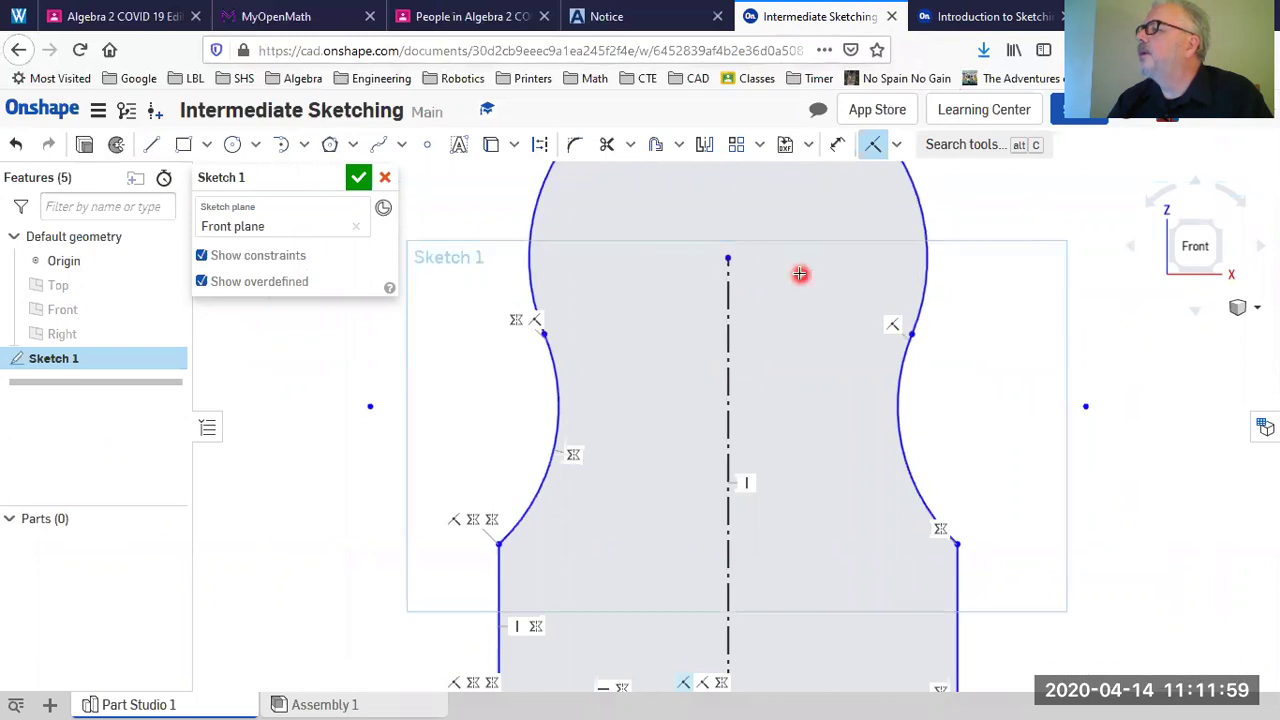
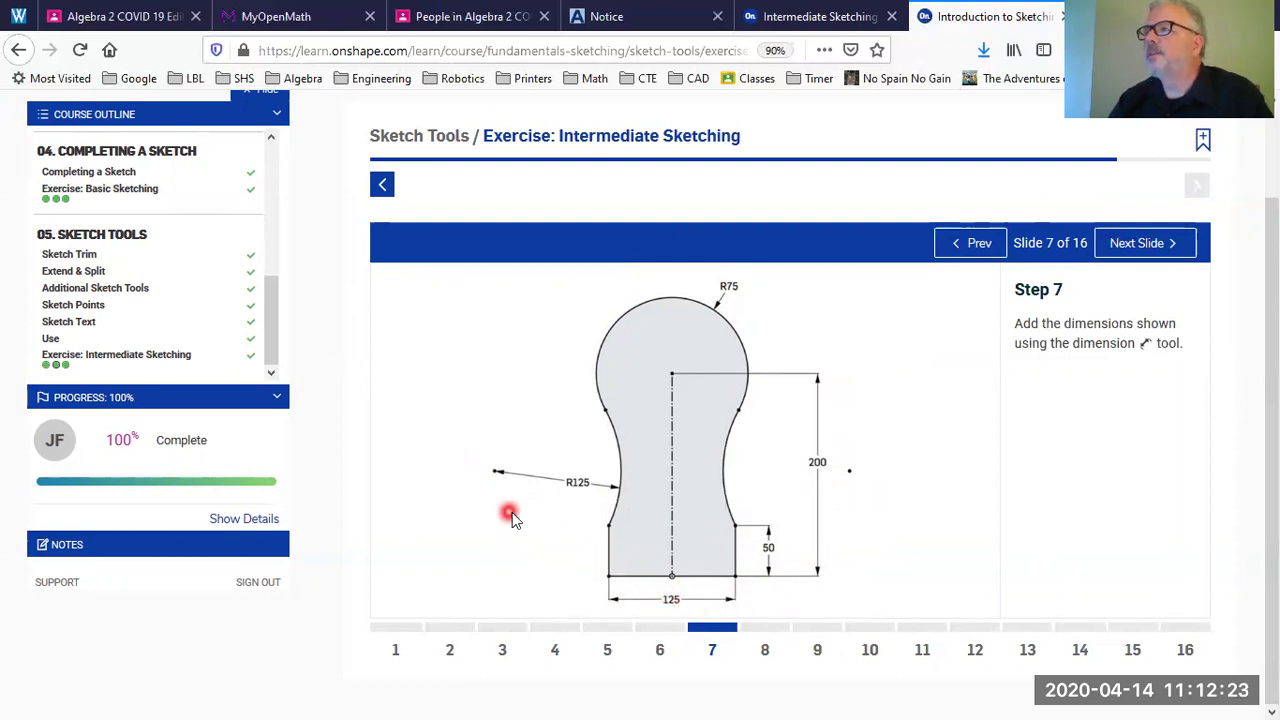
Step: Following slide 7, dimension the original concave side arc with a radius of 125 mm
click(836, 18)
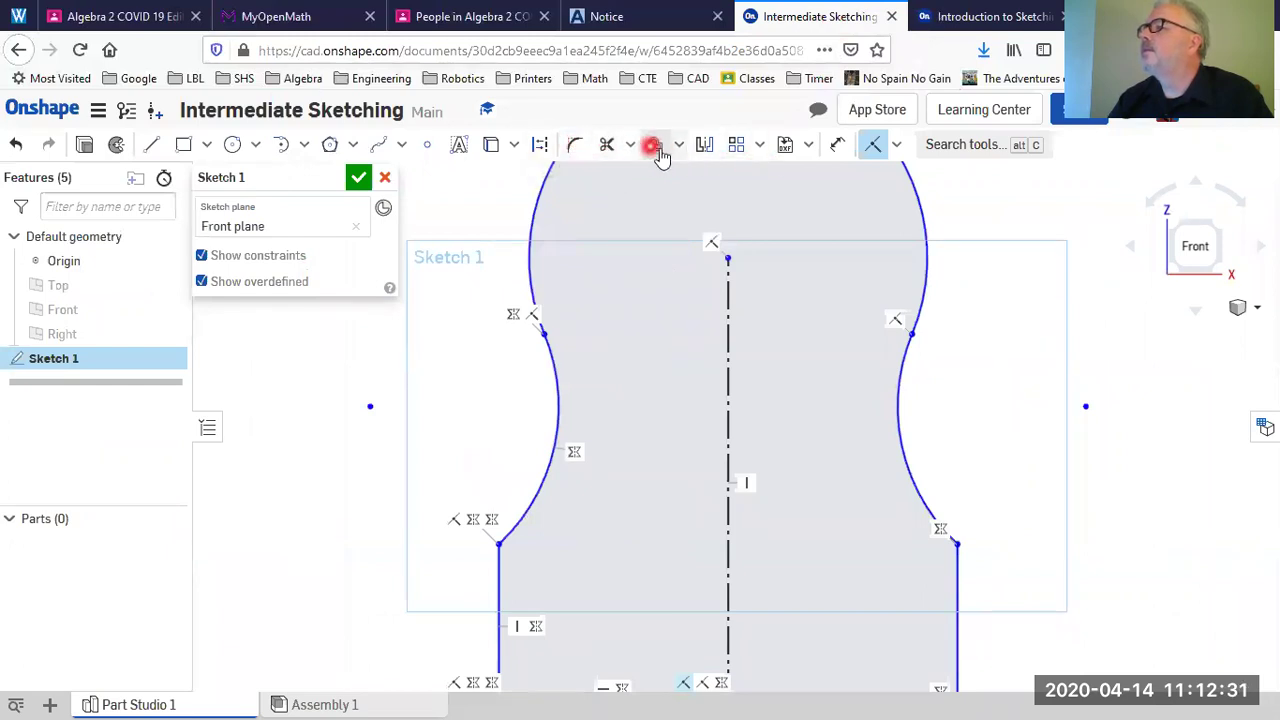
click(837, 144)
scroll(650, 324, down, 2)
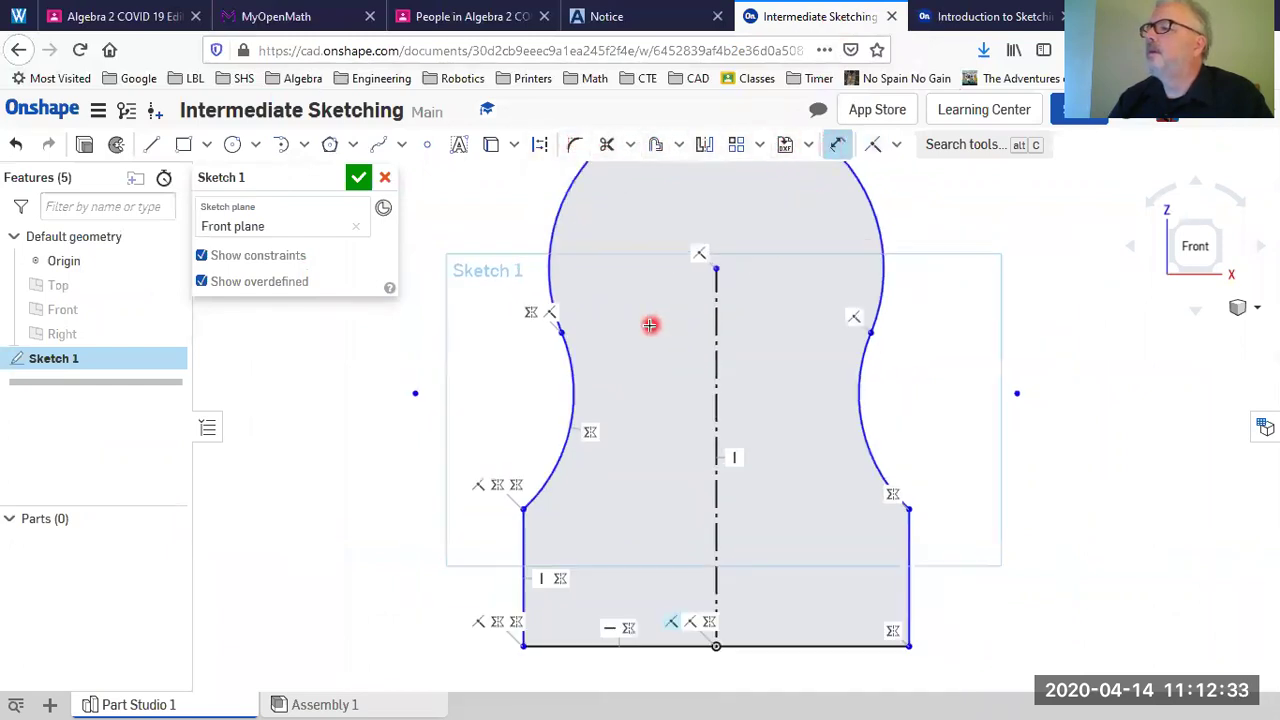
scroll(650, 324, down, 3)
click(572, 368)
click(575, 370)
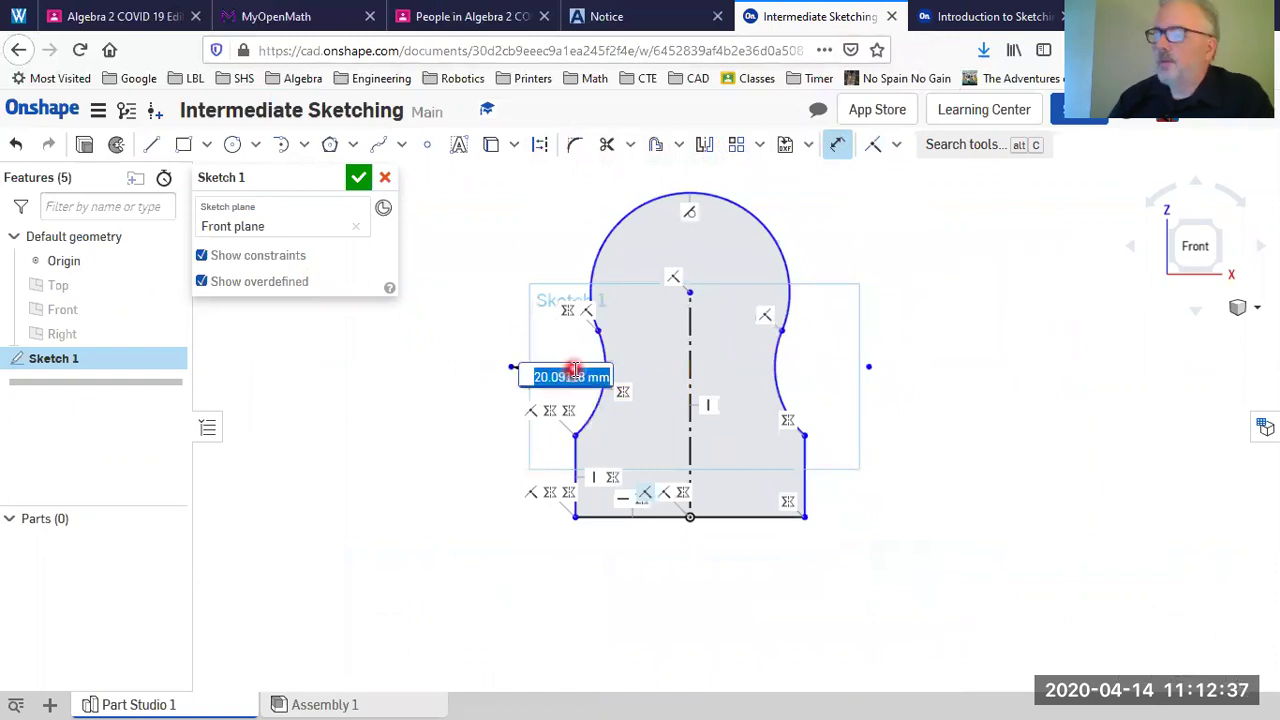
text(125)
key(Return)
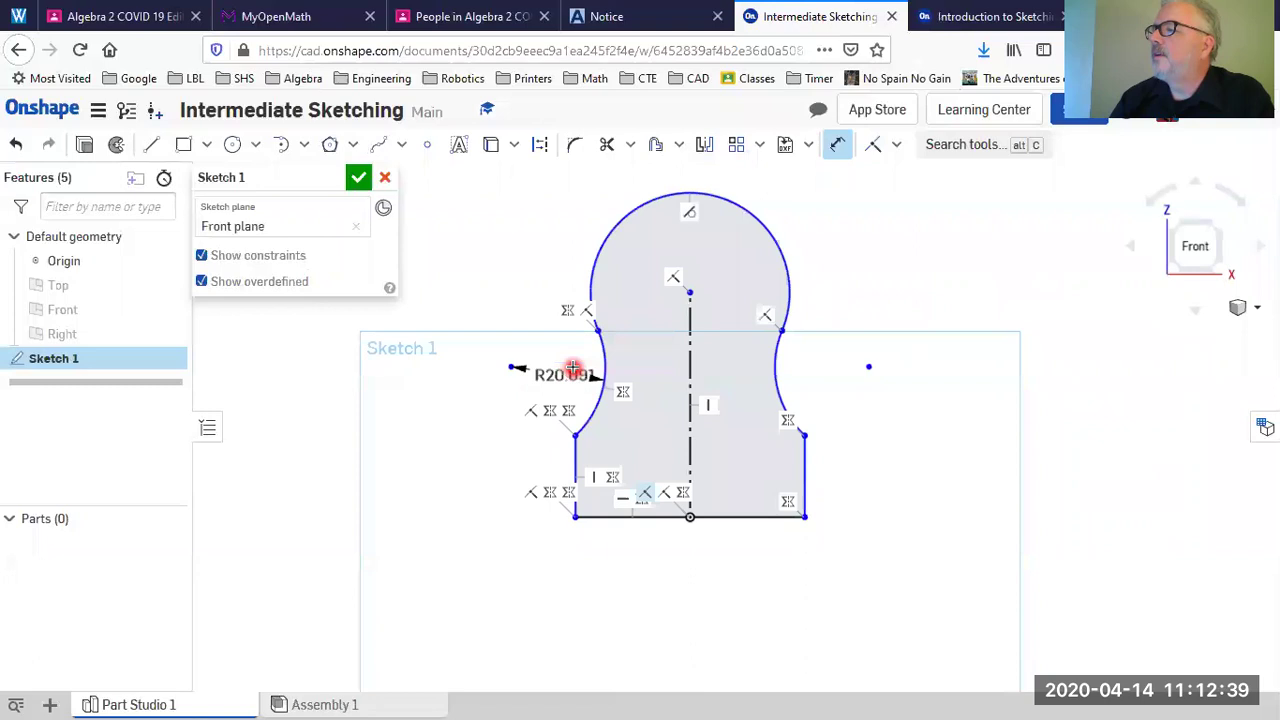
Step: Check the required dimensions on slide 7 and dimension the large tangent arc at the profile's top with a radius of 75 mm
scroll(640, 350, down, 6)
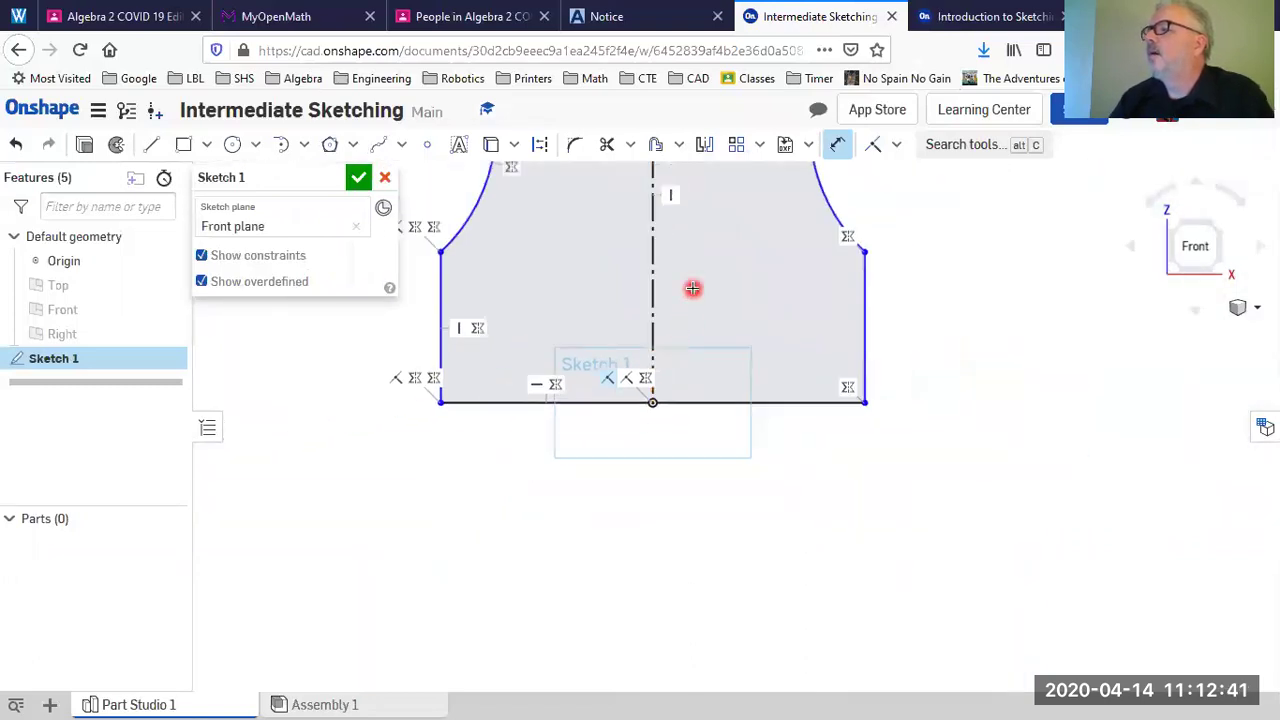
middle_drag(710, 395, 723, 511)
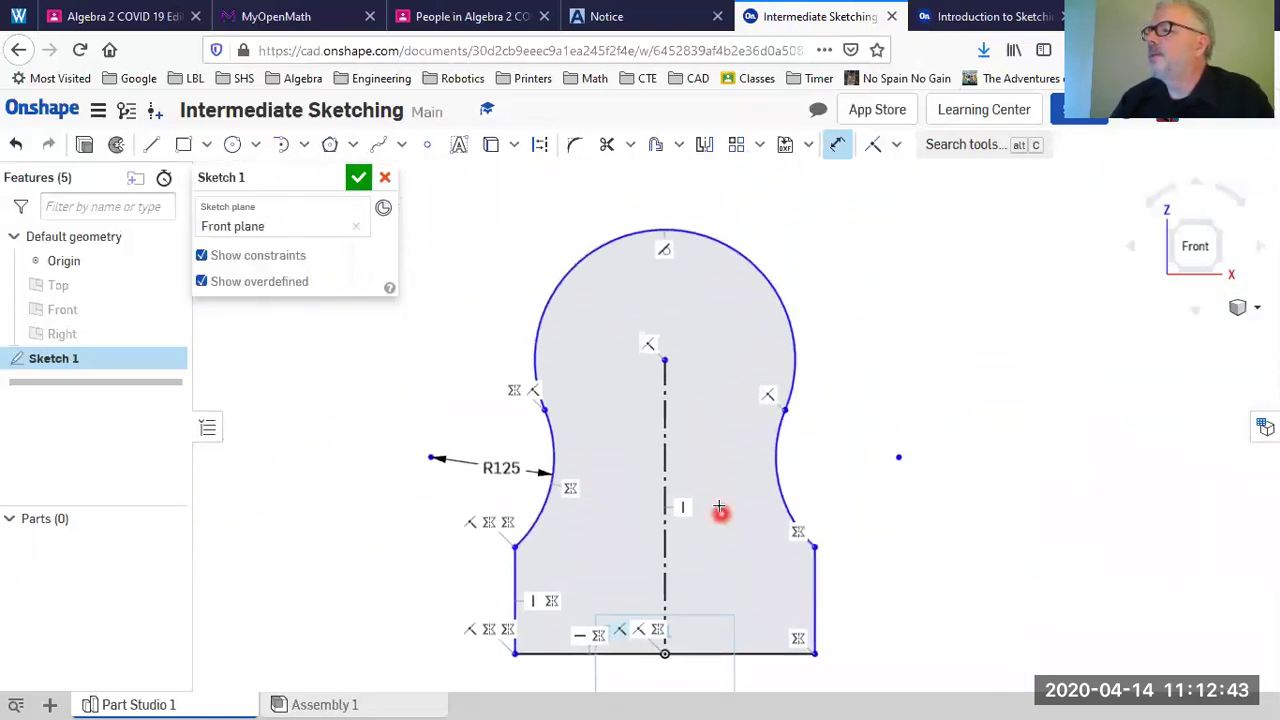
scroll(726, 374, down, 3)
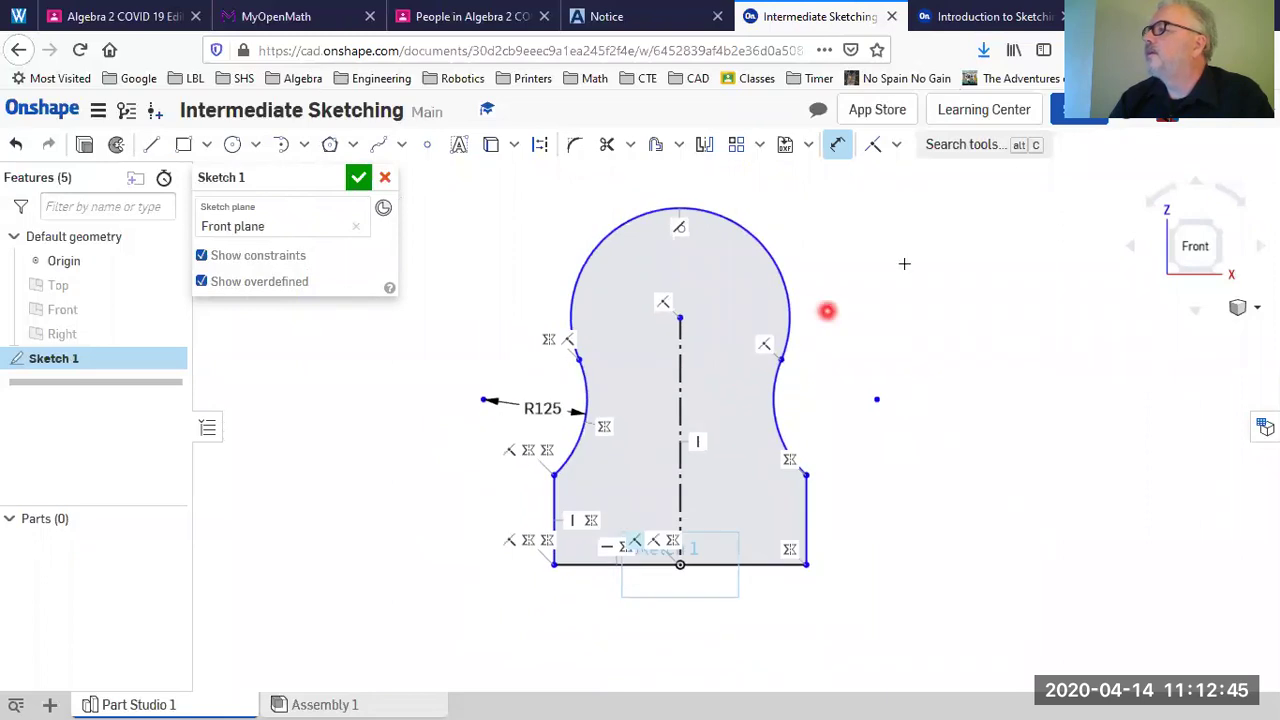
click(985, 18)
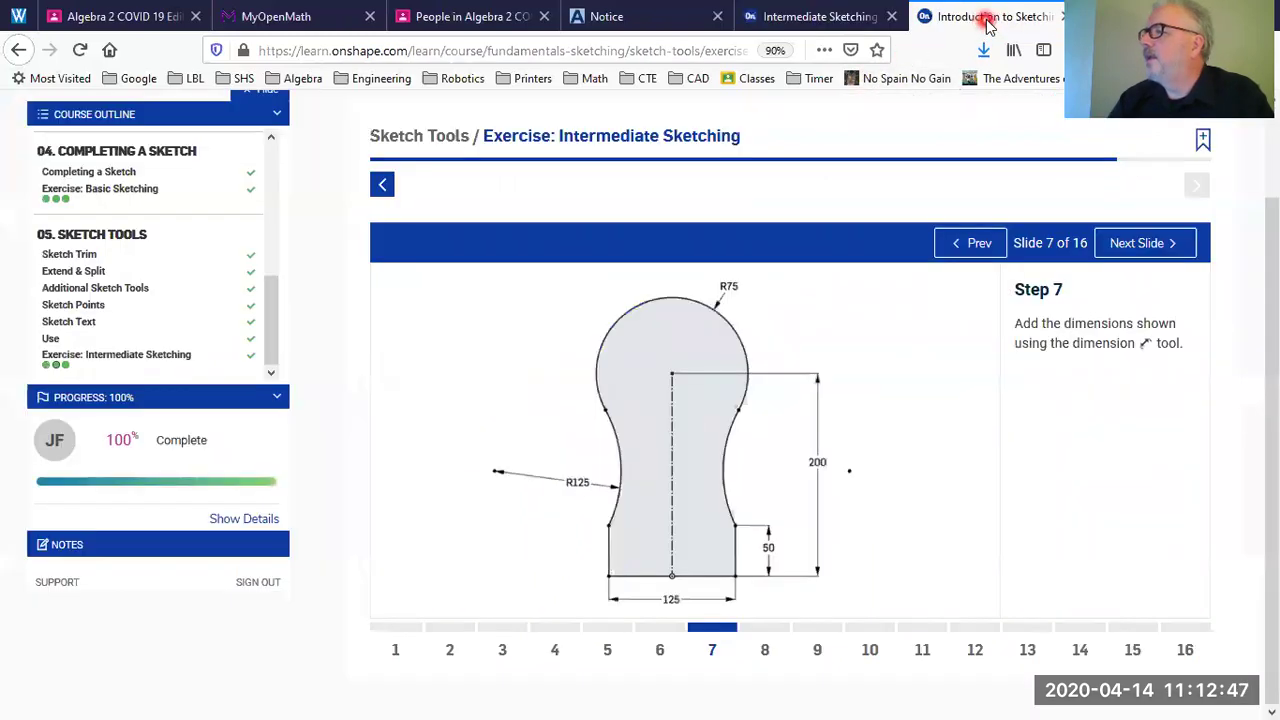
click(800, 18)
click(722, 218)
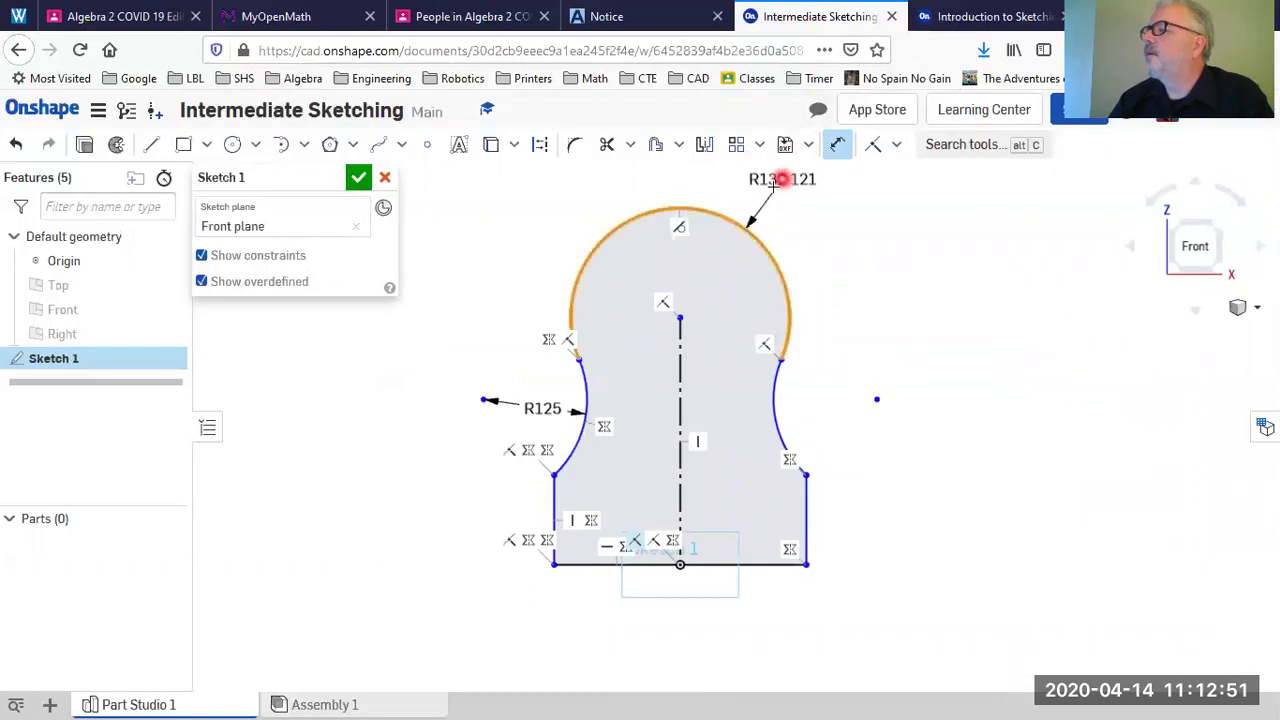
click(785, 182)
text(75)
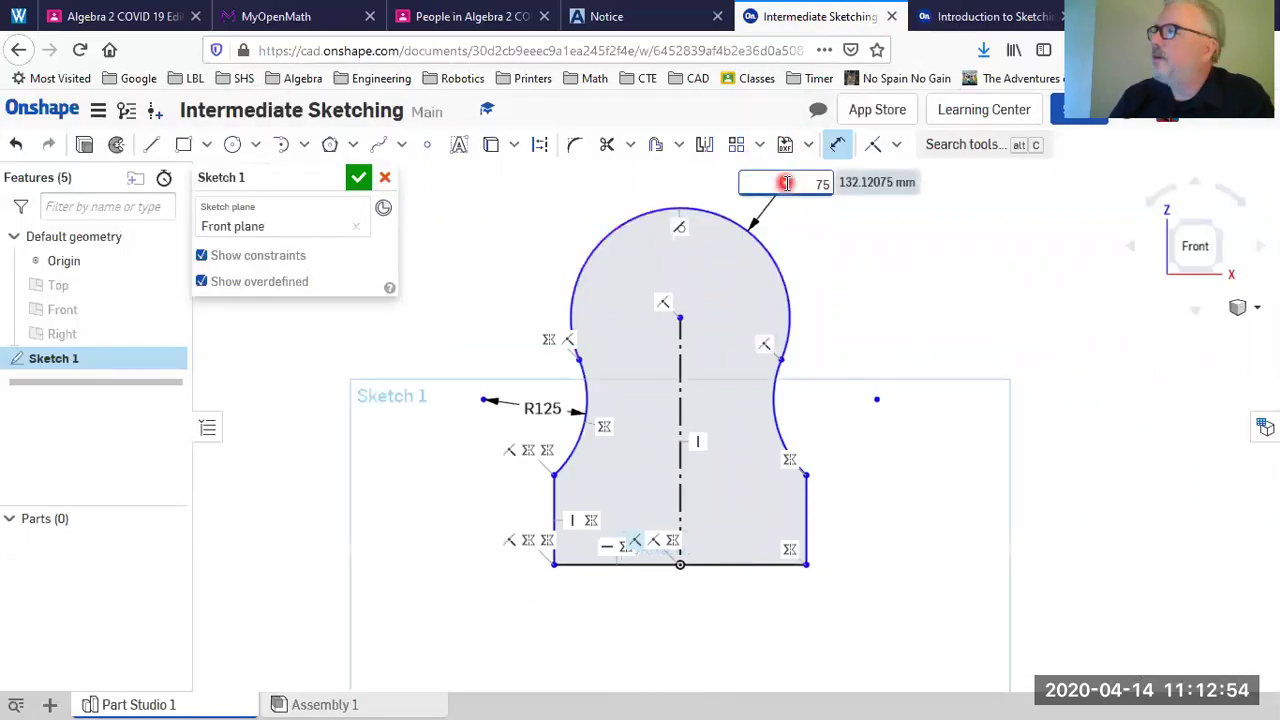
key(Return)
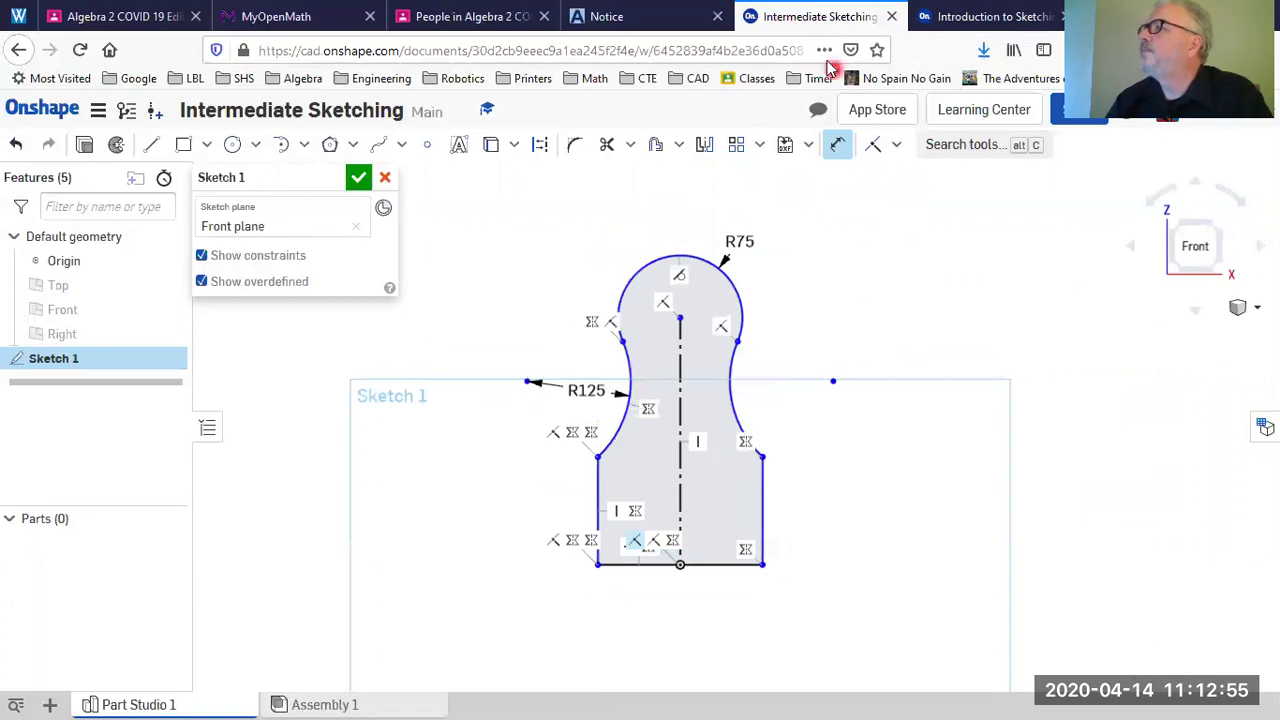
Step: Check the required dimensions on slide 7 and dimension the vertical construction line's height as 200 mm
click(957, 17)
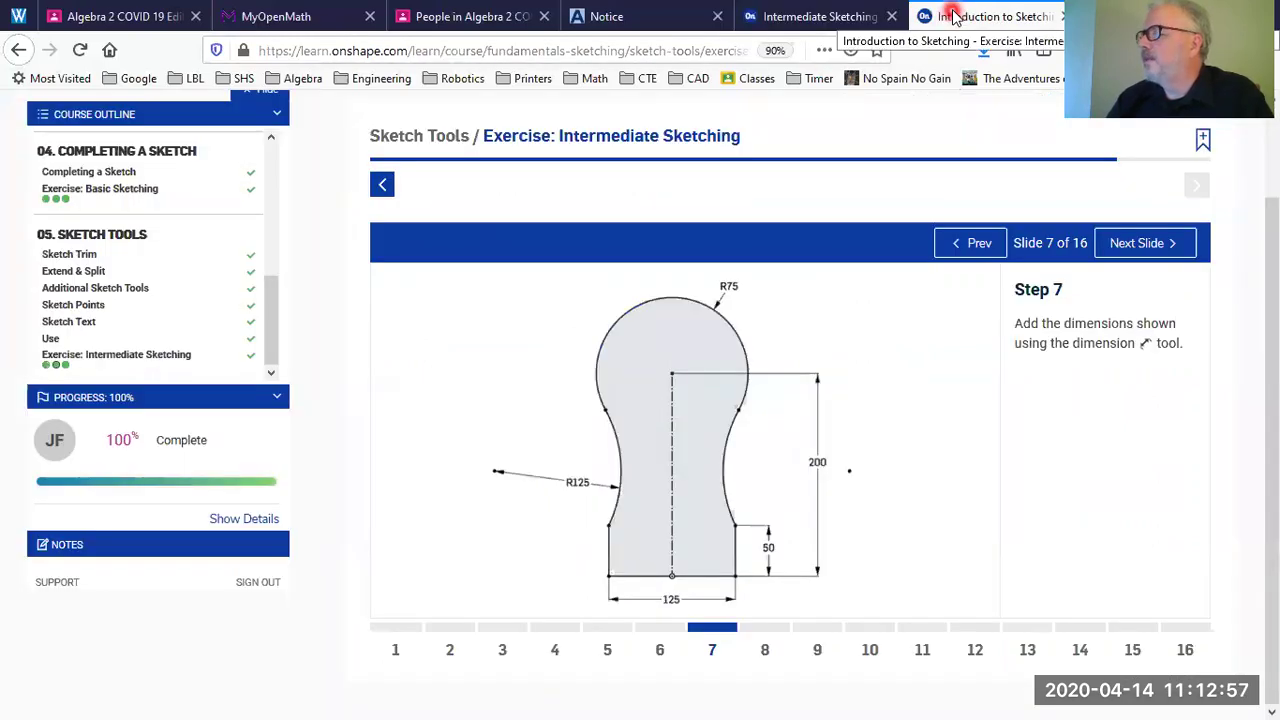
click(785, 16)
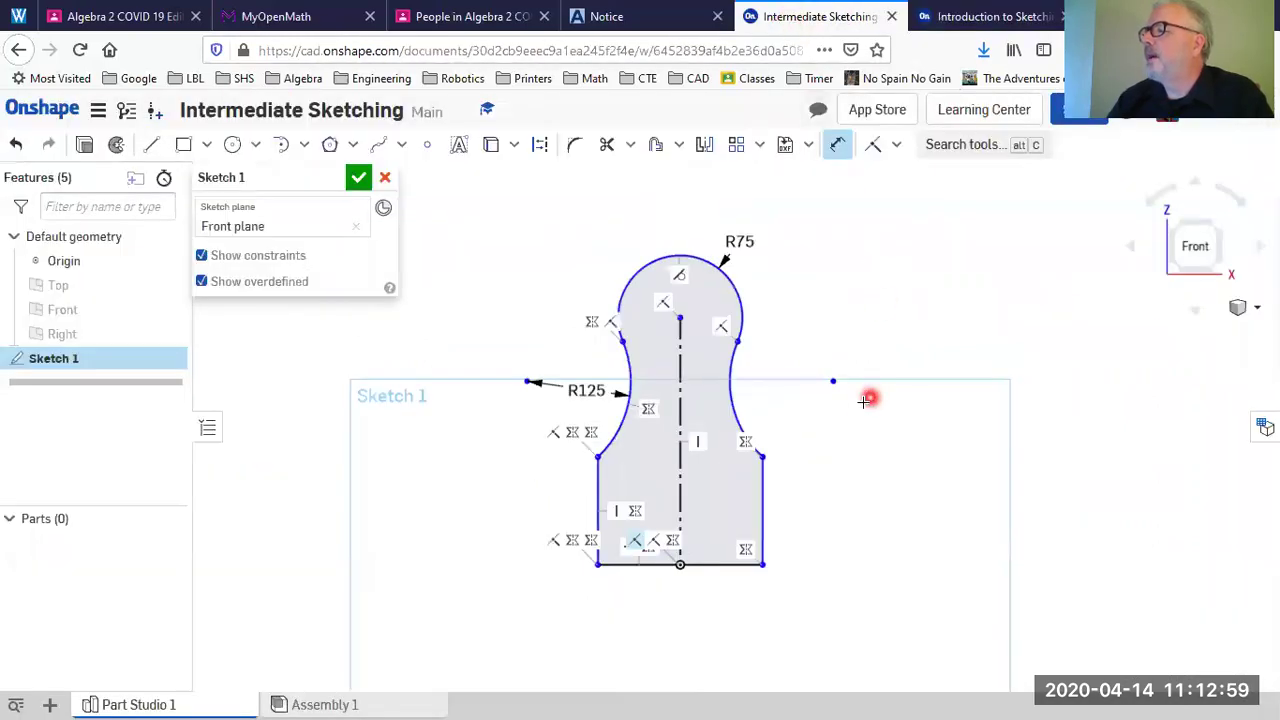
click(678, 408)
click(895, 440)
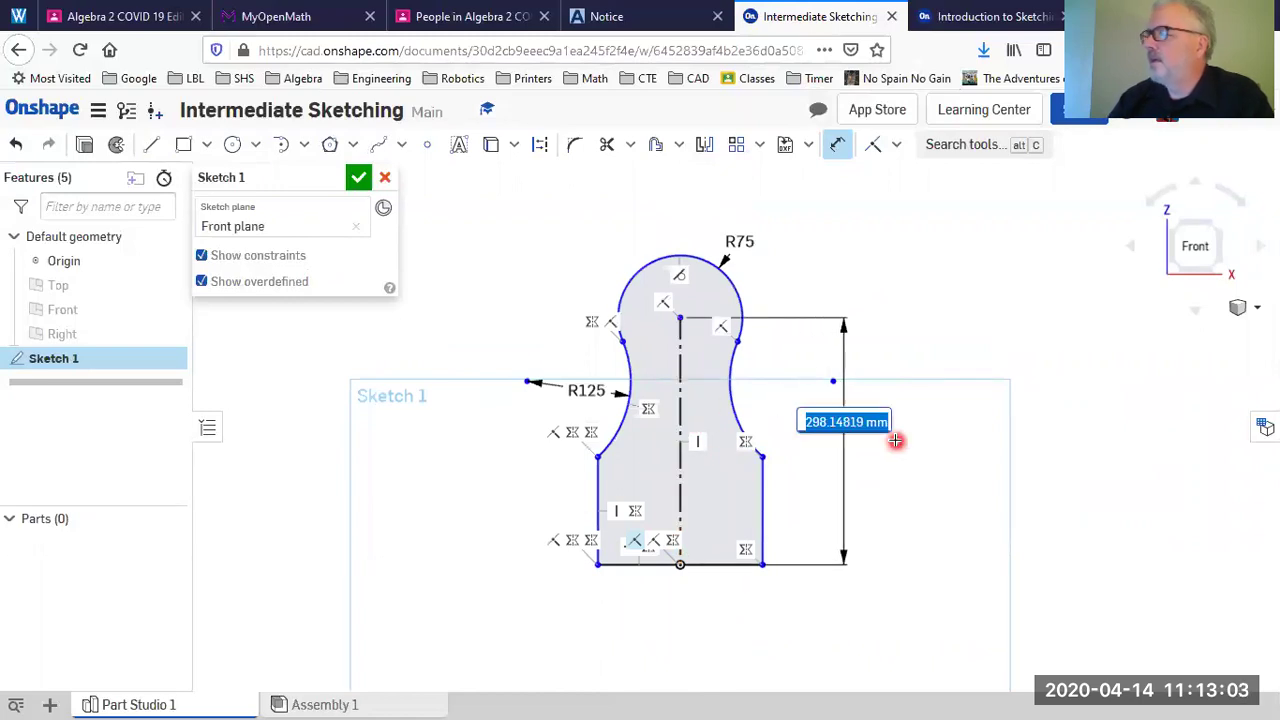
text(200)
key(Return)
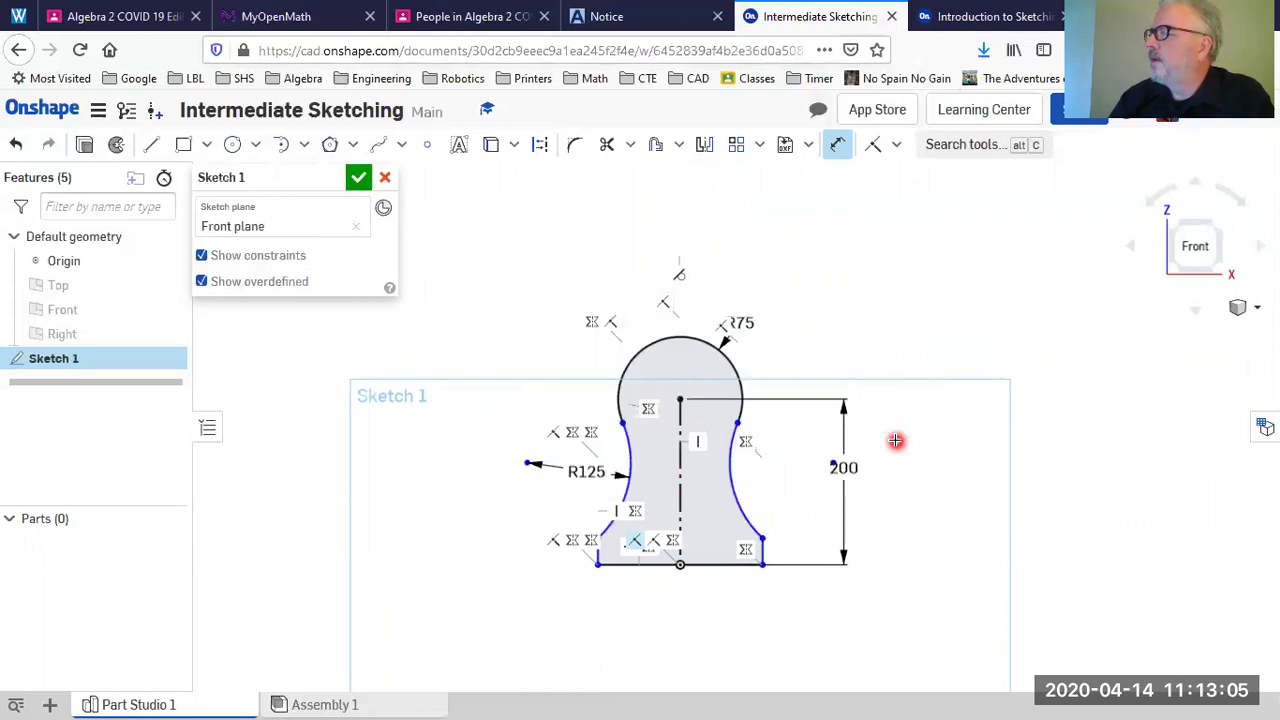
Step: Dimension the profile's short right vertical side with a length of 50 mm
click(777, 549)
click(800, 547)
text(50)
key(Return)
Step: Dimension the profile's overall base width between its two lower corners as 150 mm, placing the dimension below the base
scroll(798, 540, down, 2)
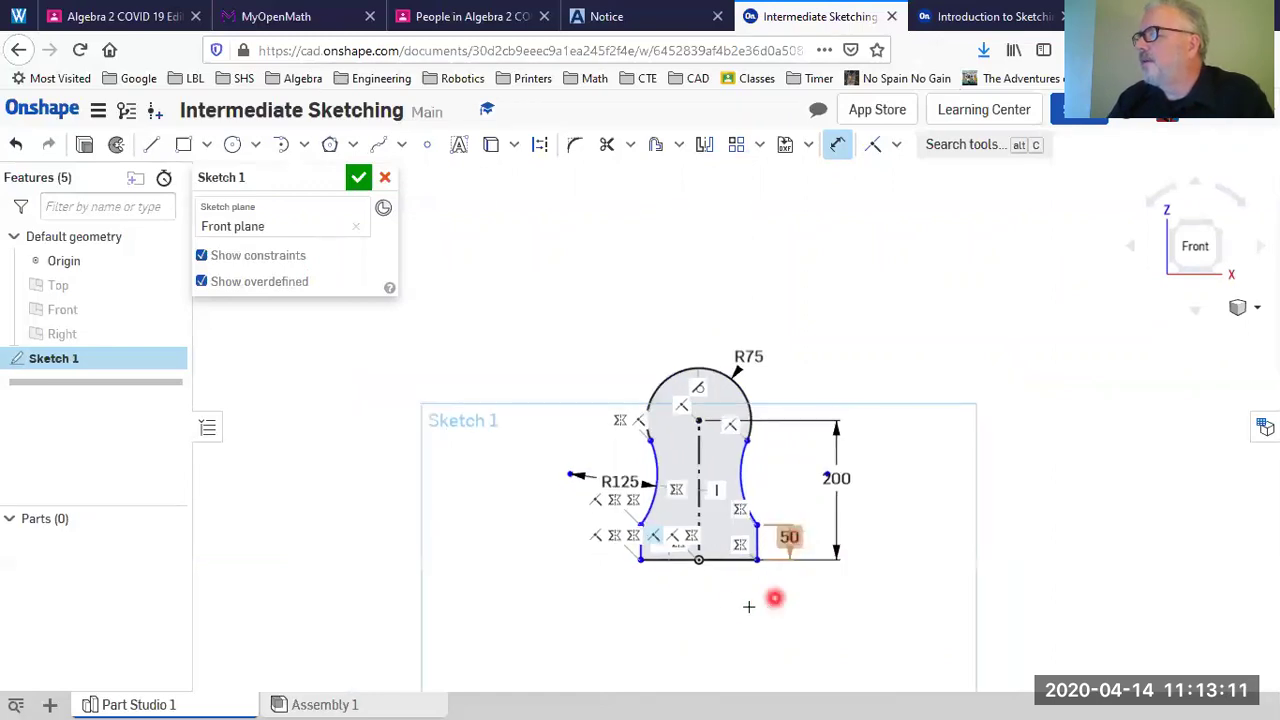
middle_drag(706, 603, 694, 483)
scroll(697, 460, up, 1)
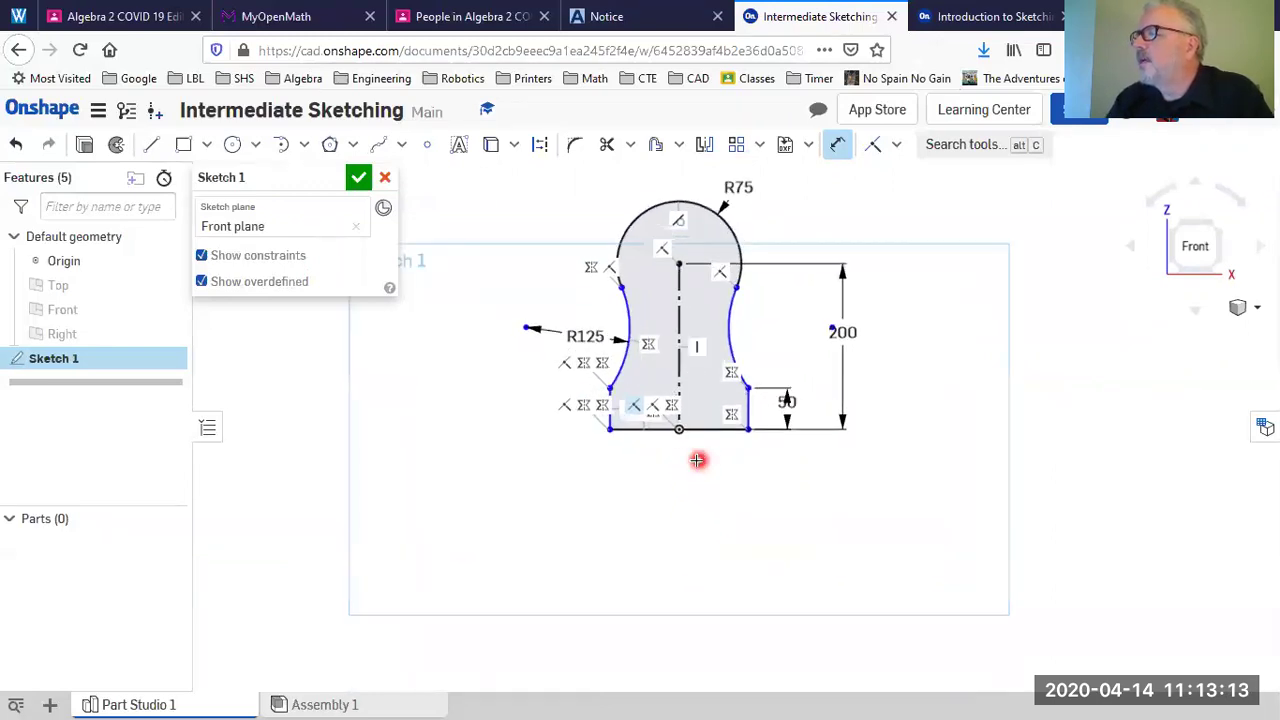
scroll(697, 460, up, 1)
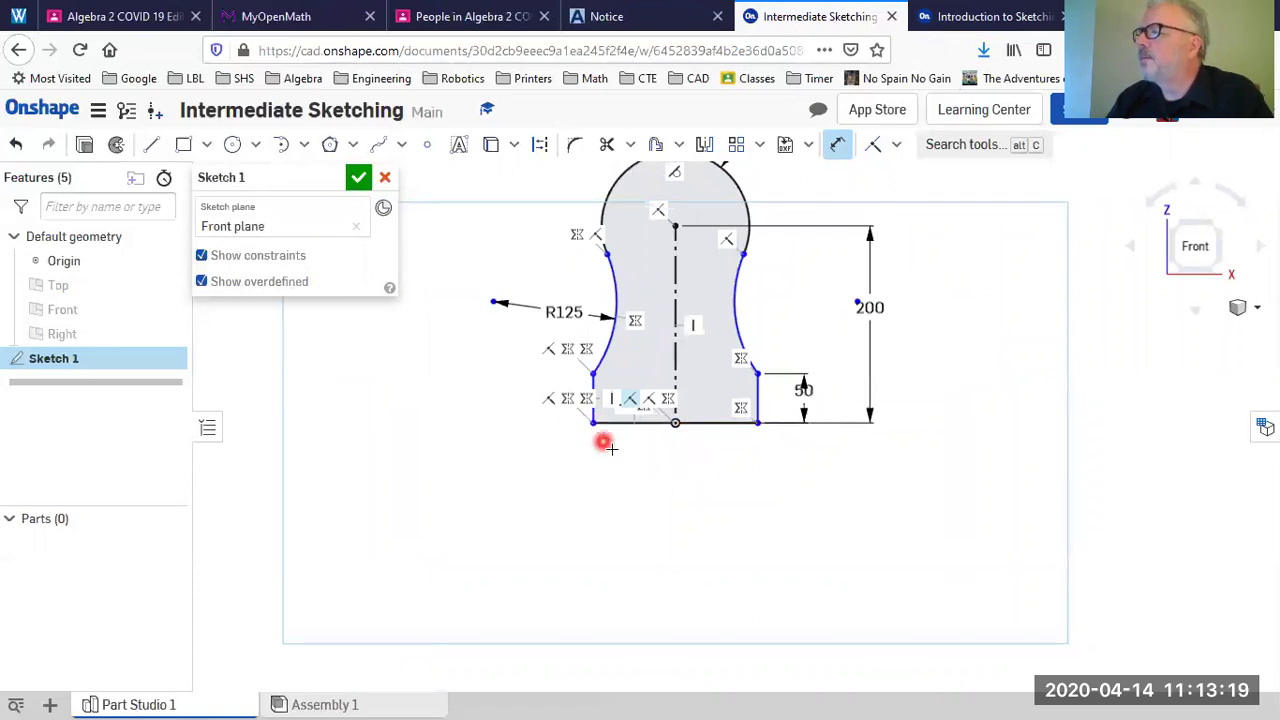
click(756, 424)
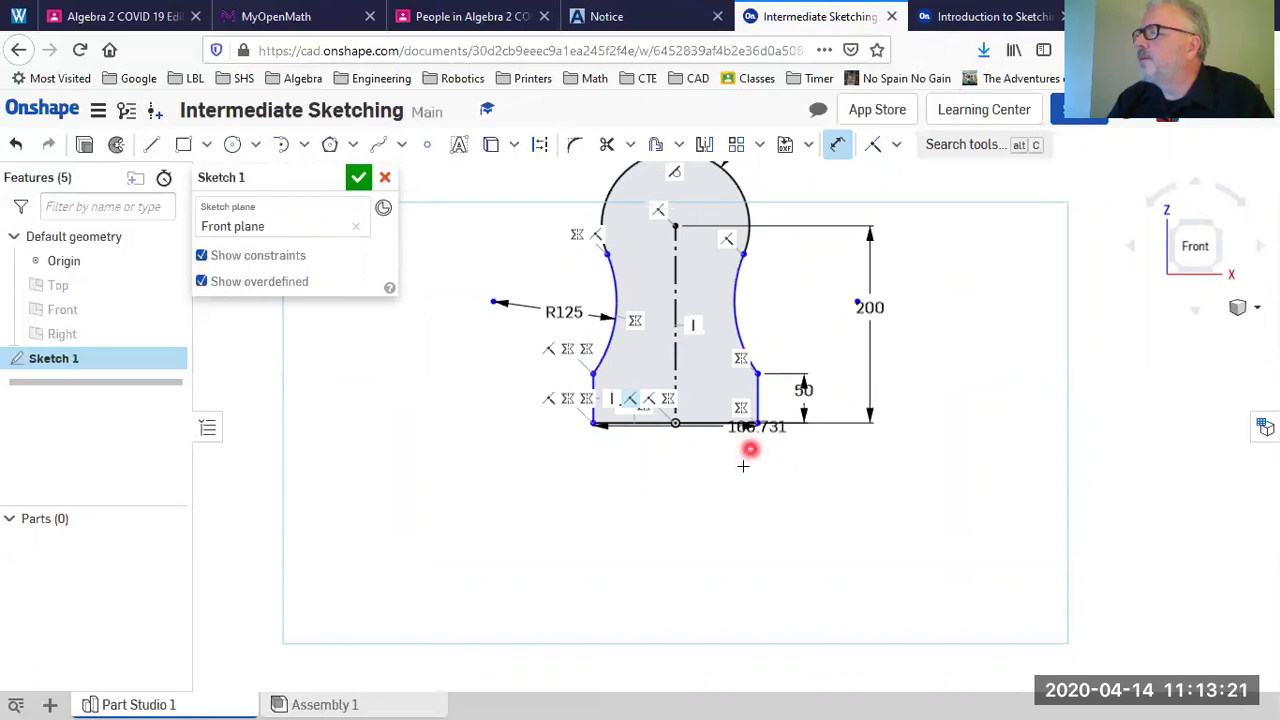
click(666, 492)
key(Return)
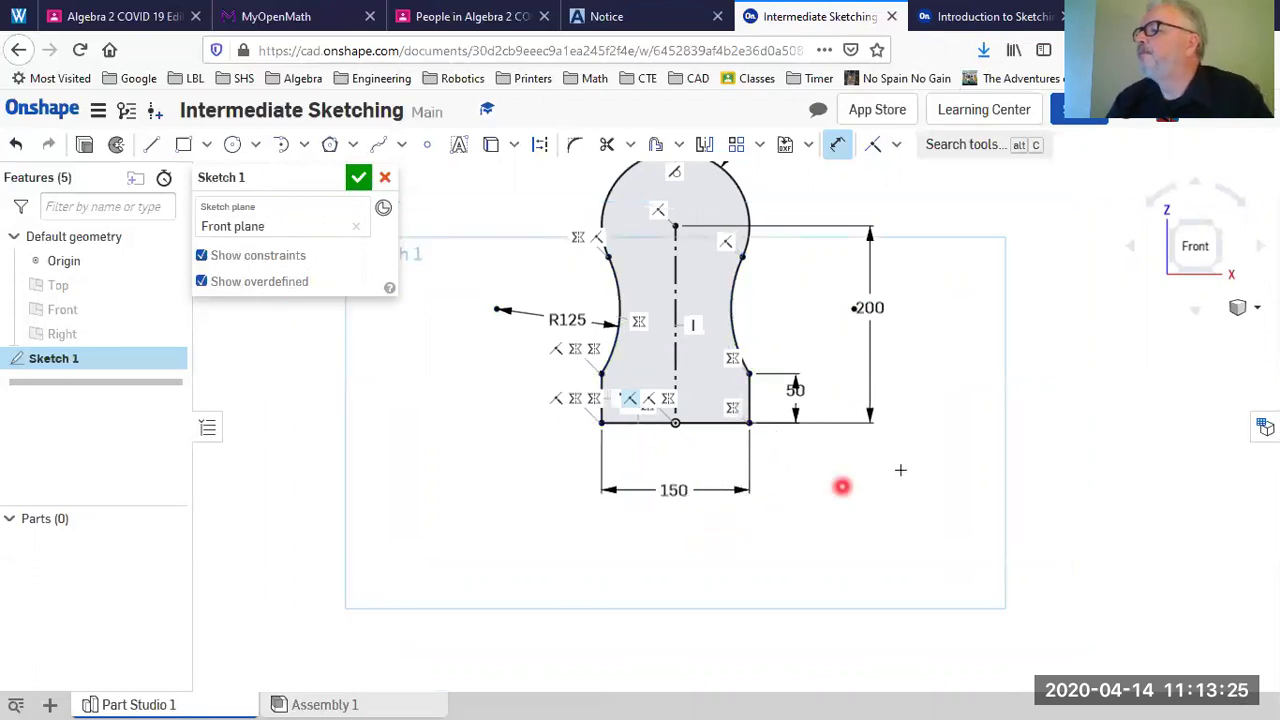
Step: Hide the sketch constraints, compare the profile with slide 7, and reposition the 50 mm dimension's text between its extension lines
click(202, 256)
middle_drag(503, 457, 481, 543)
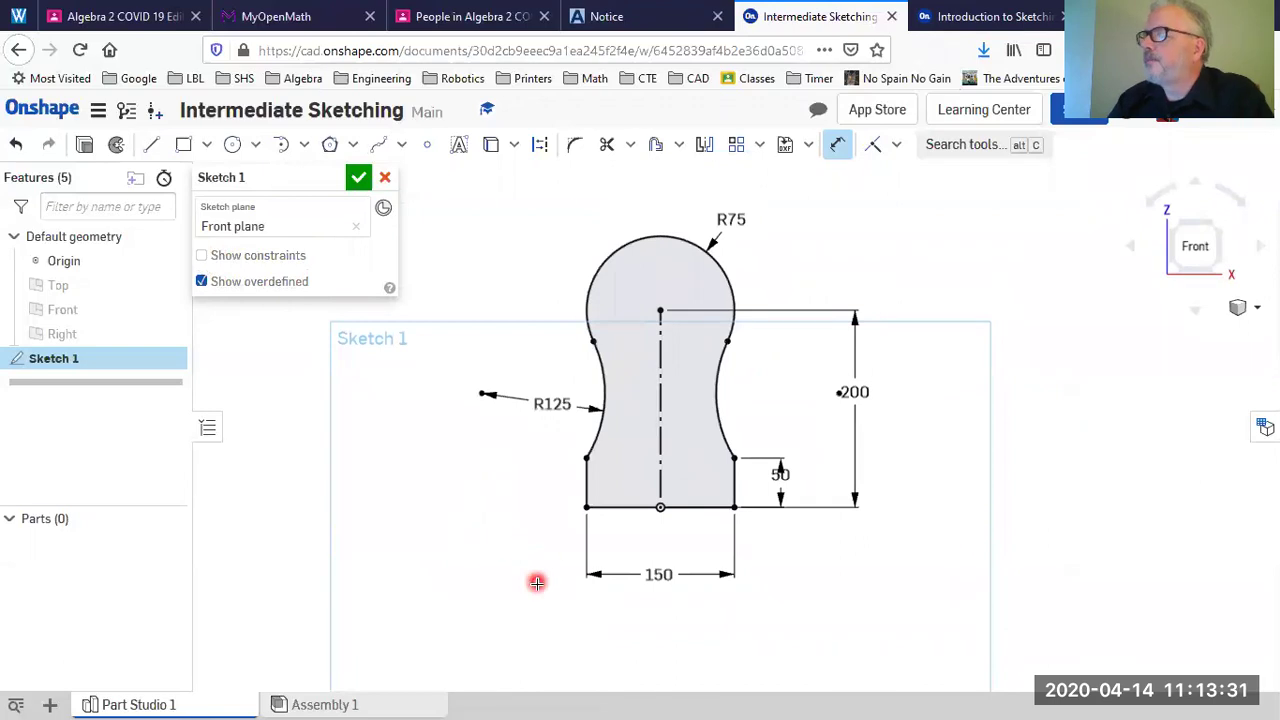
click(990, 17)
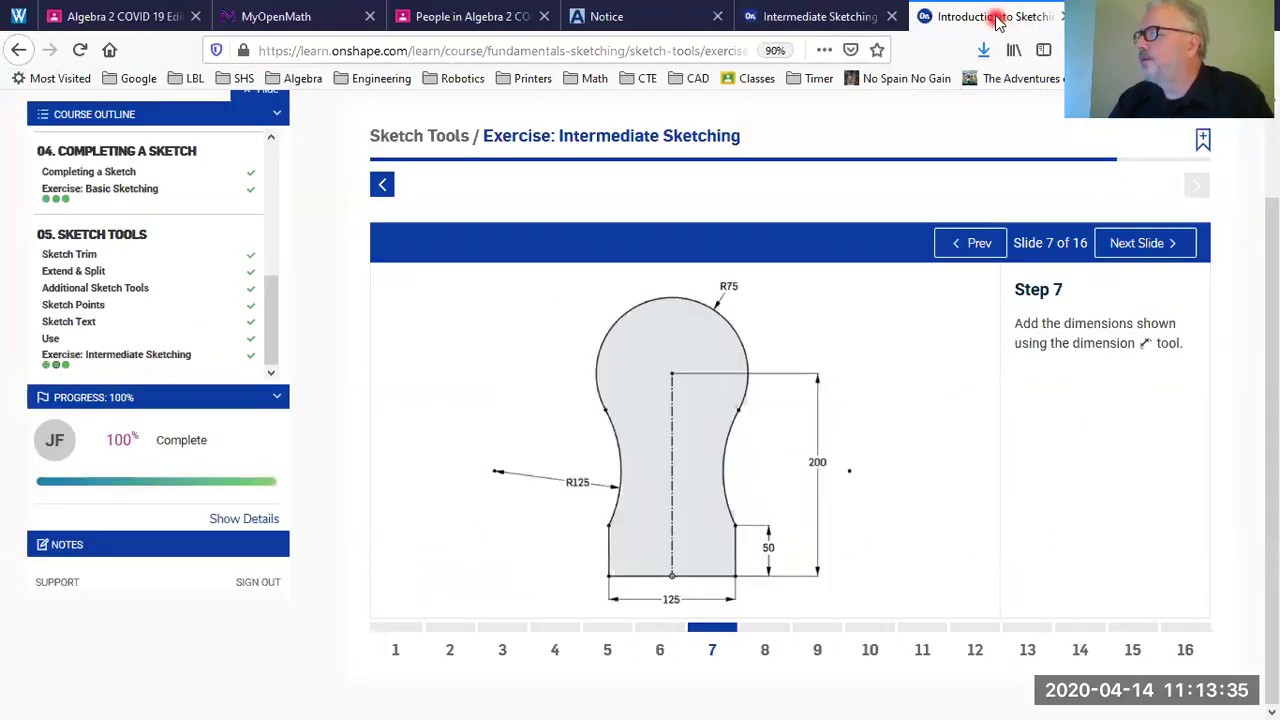
click(818, 16)
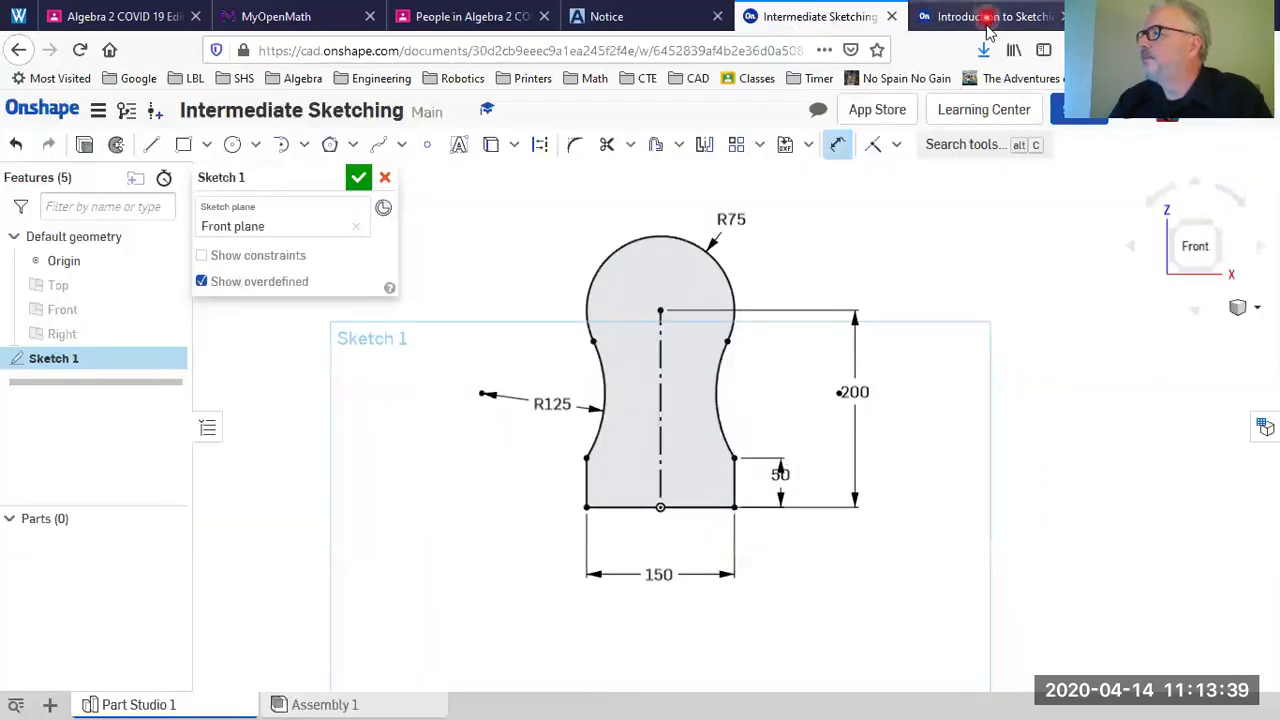
drag(786, 480, 781, 482)
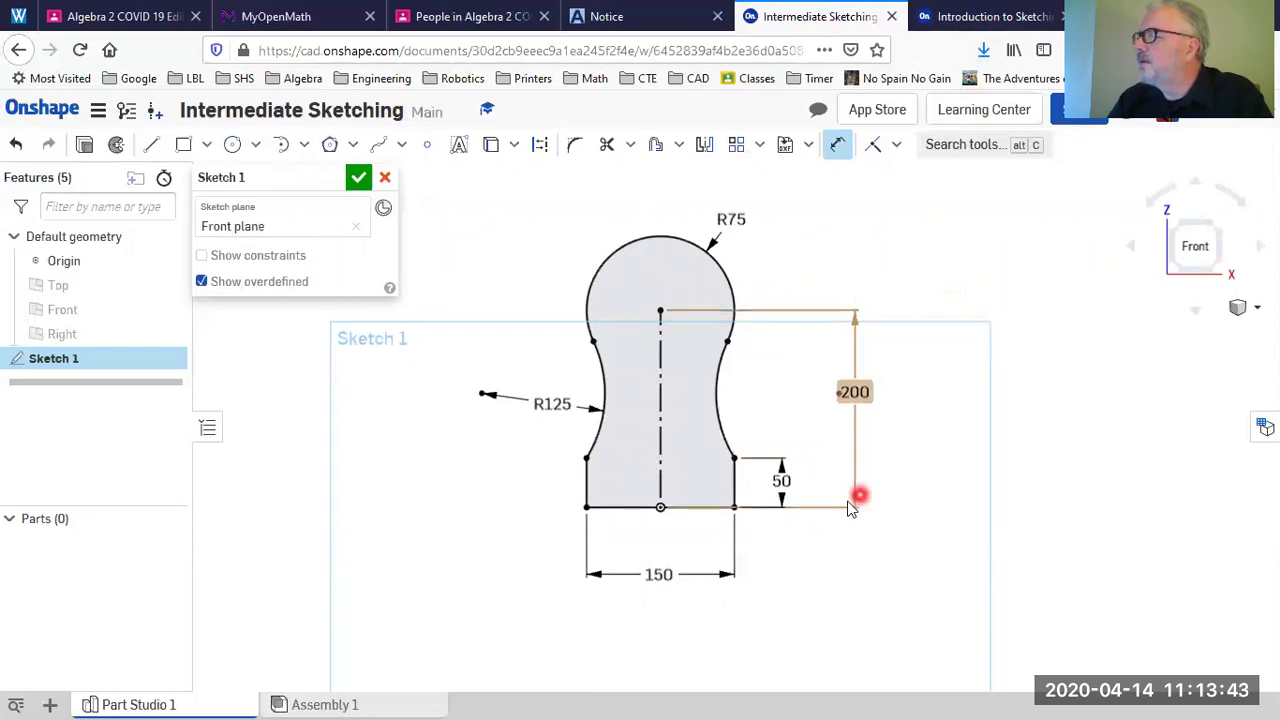
Step: Read the arc offset instructions on slide 8 of the course exercise and return to the sketch
click(1003, 17)
click(762, 650)
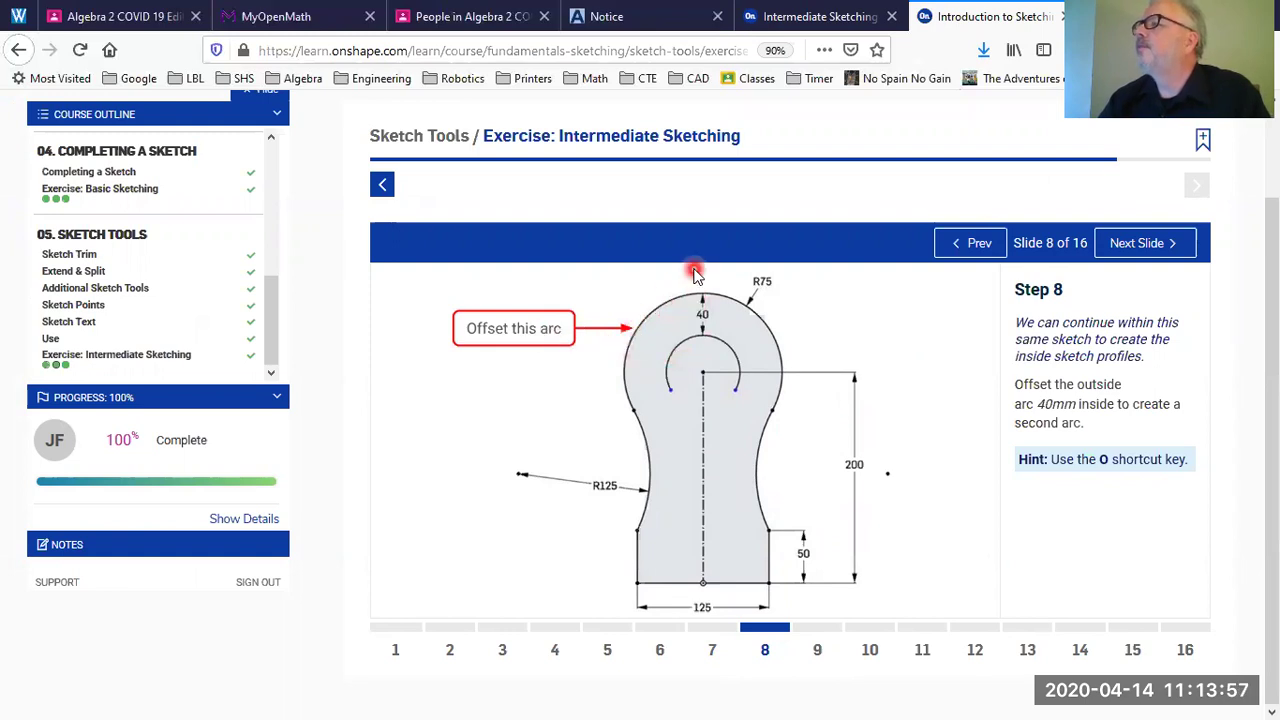
click(815, 18)
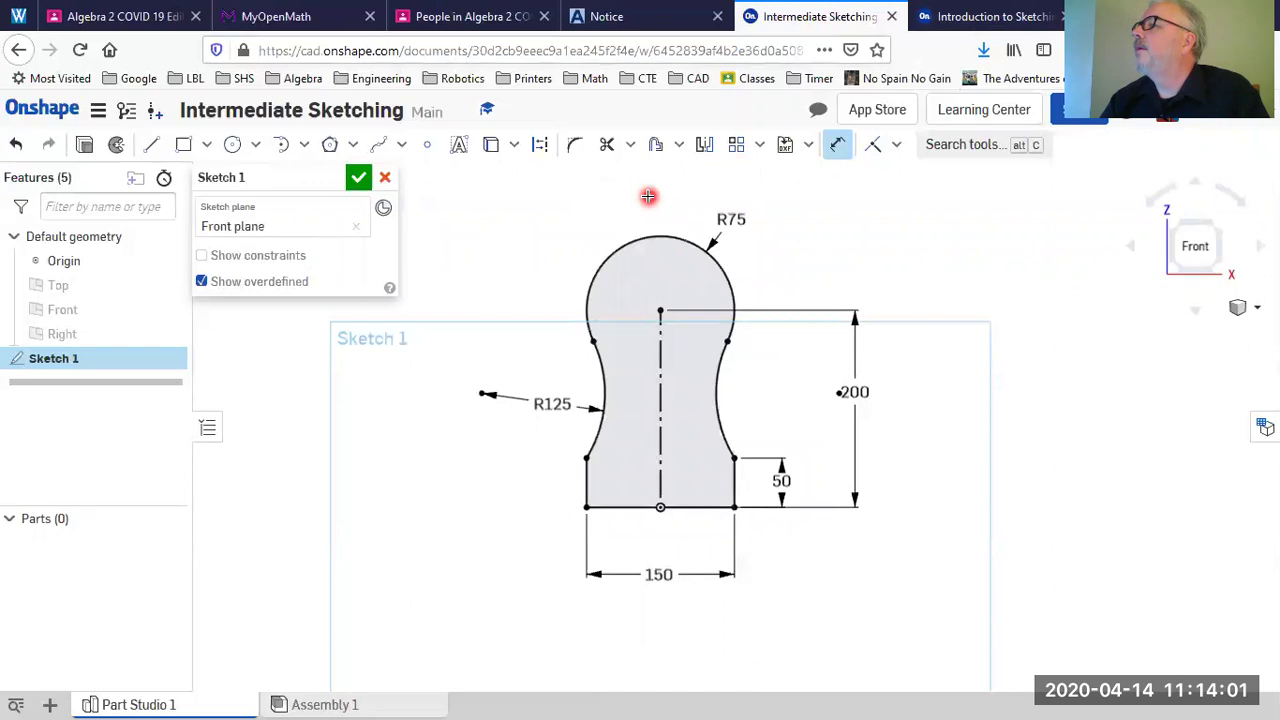
click(656, 148)
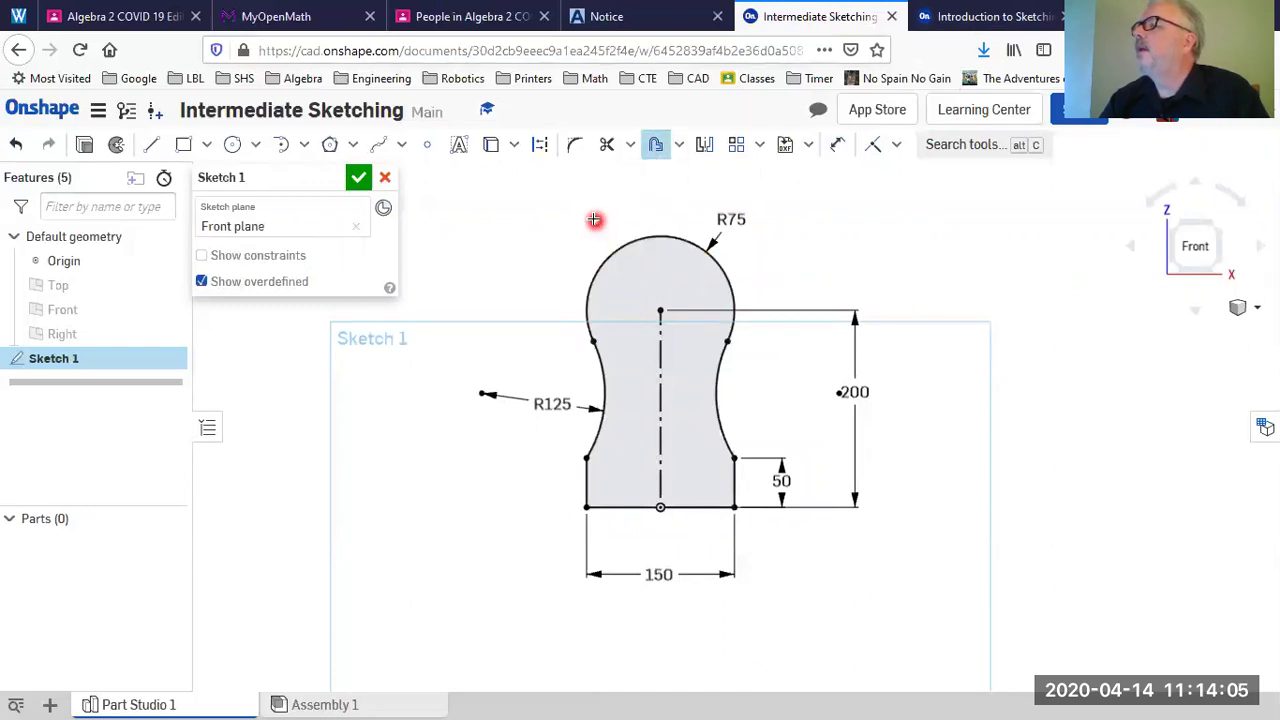
click(615, 240)
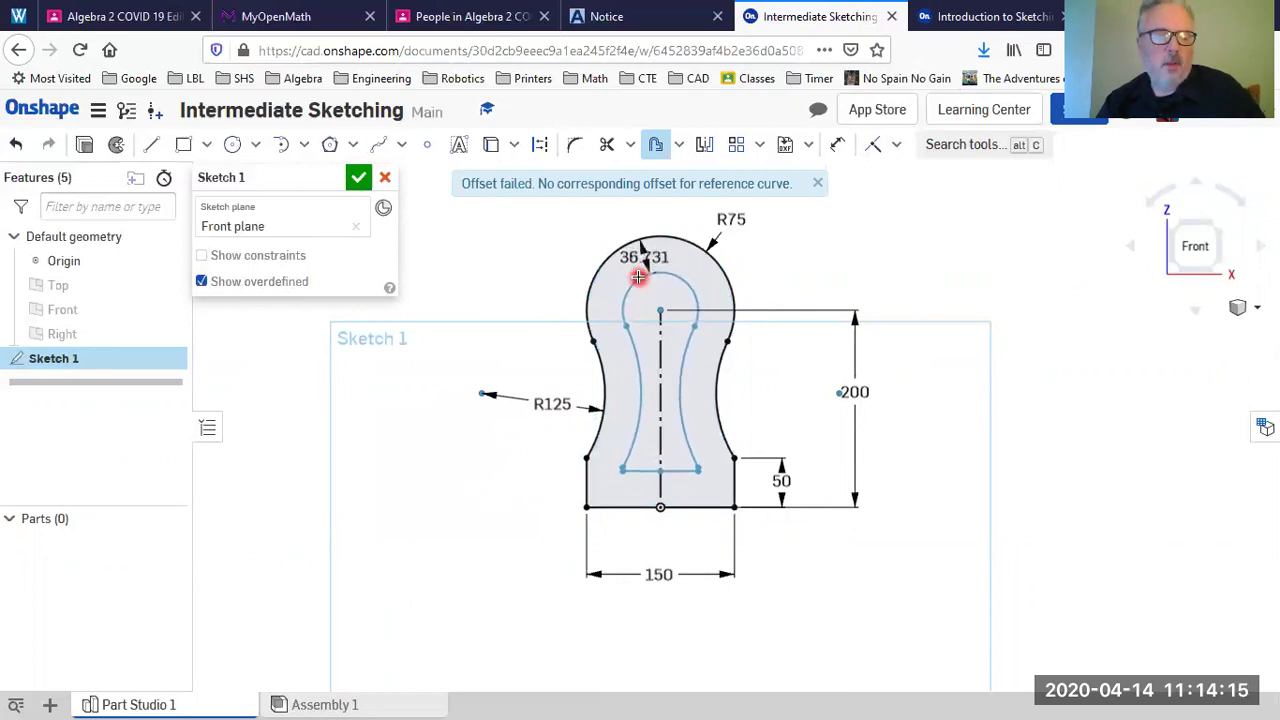
key(Escape)
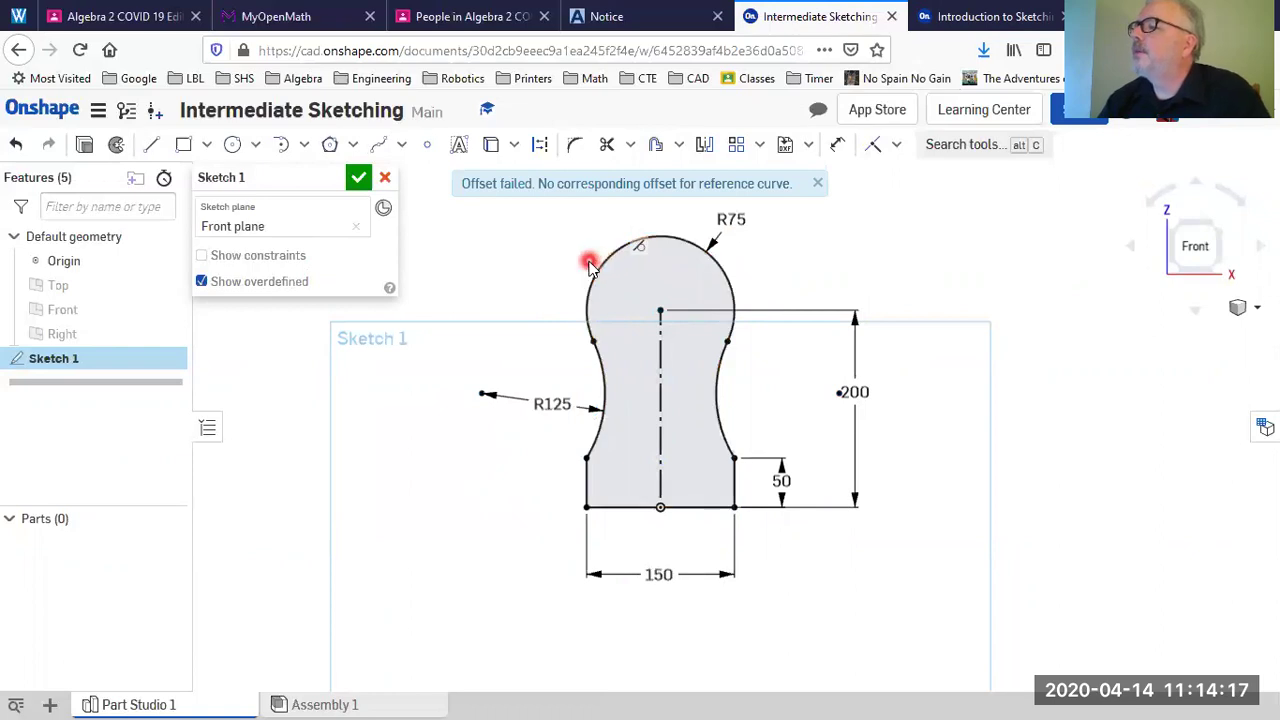
click(606, 267)
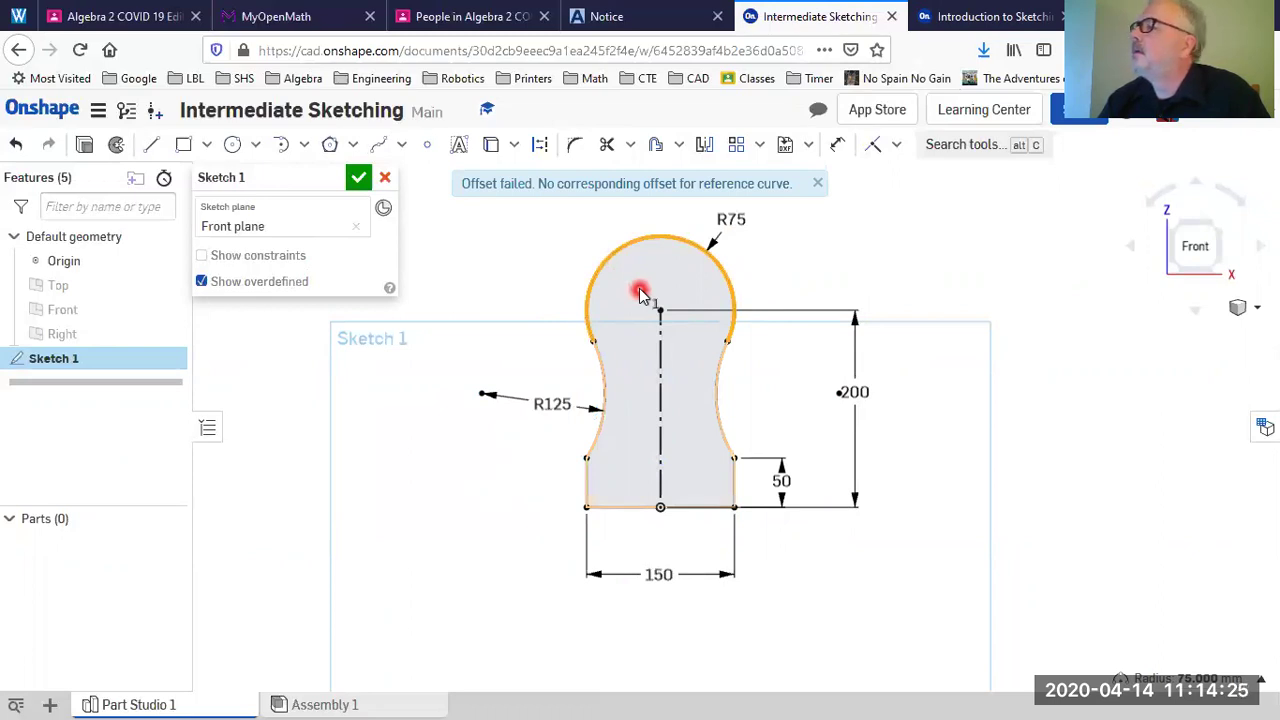
scroll(640, 293, up, 4)
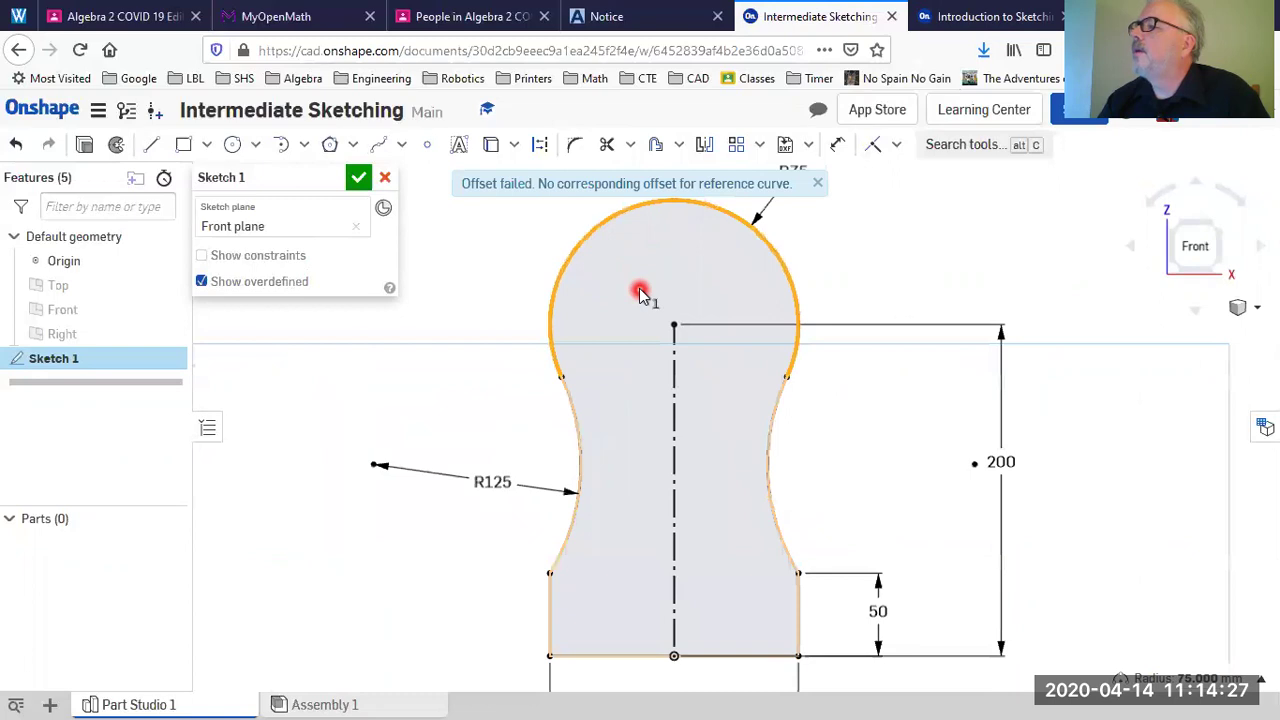
click(640, 293)
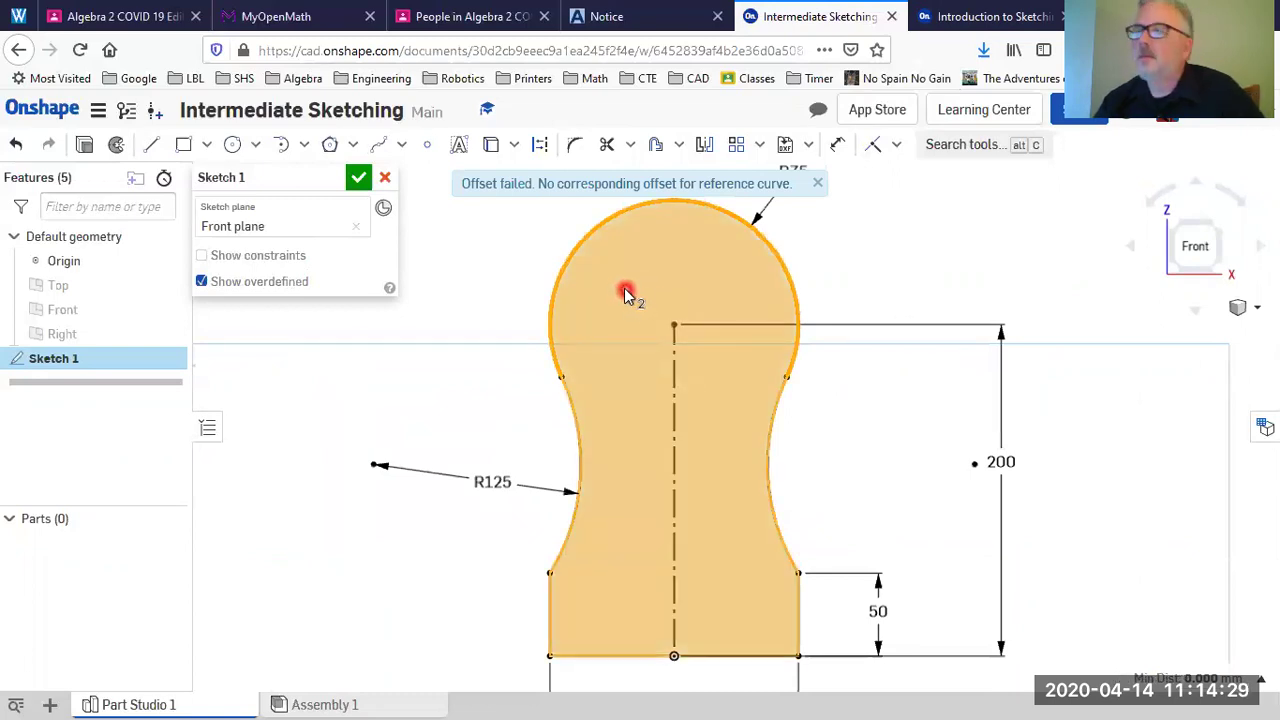
click(468, 284)
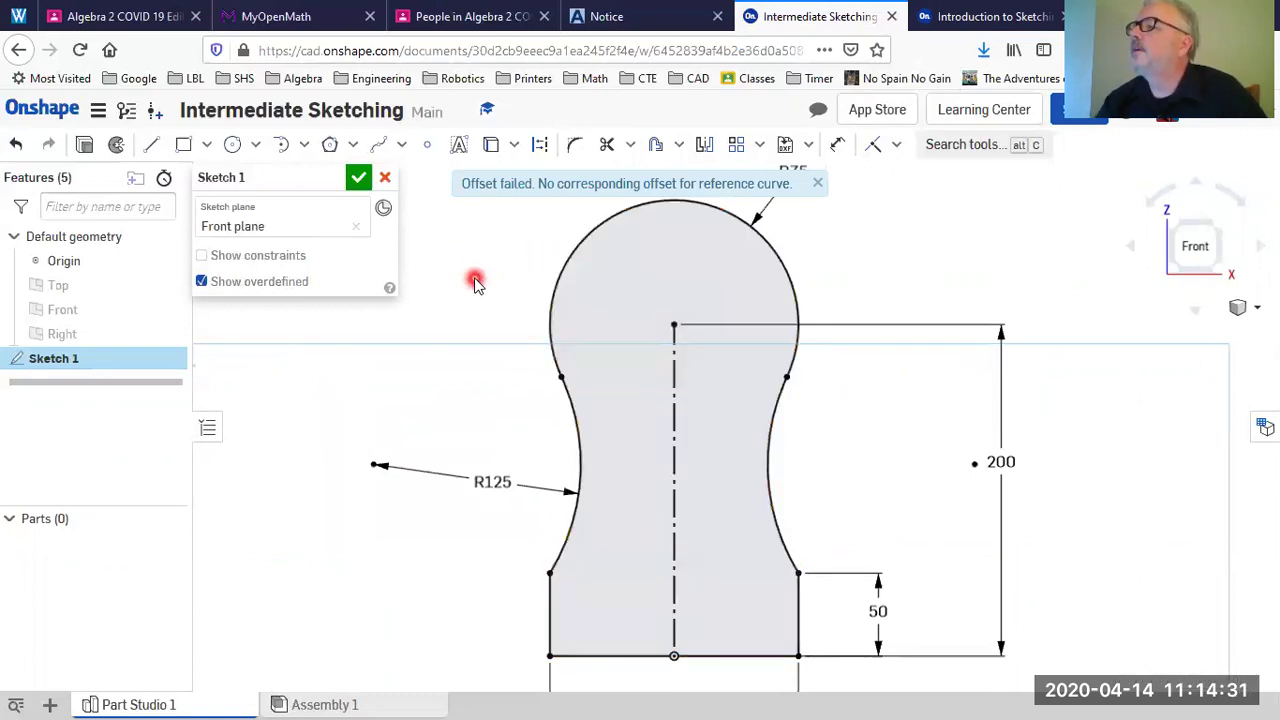
Step: Following slide 8, offset the profile's large top arc 40 mm inward to create a second arc
click(653, 146)
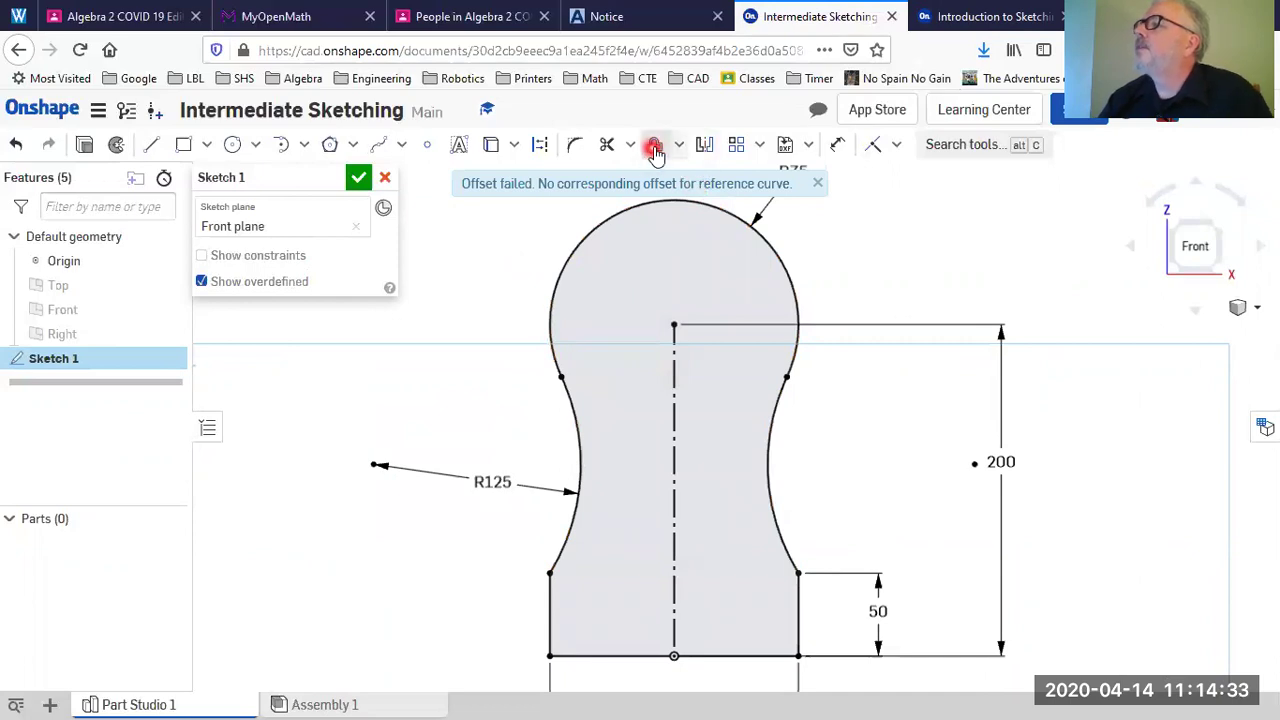
click(680, 146)
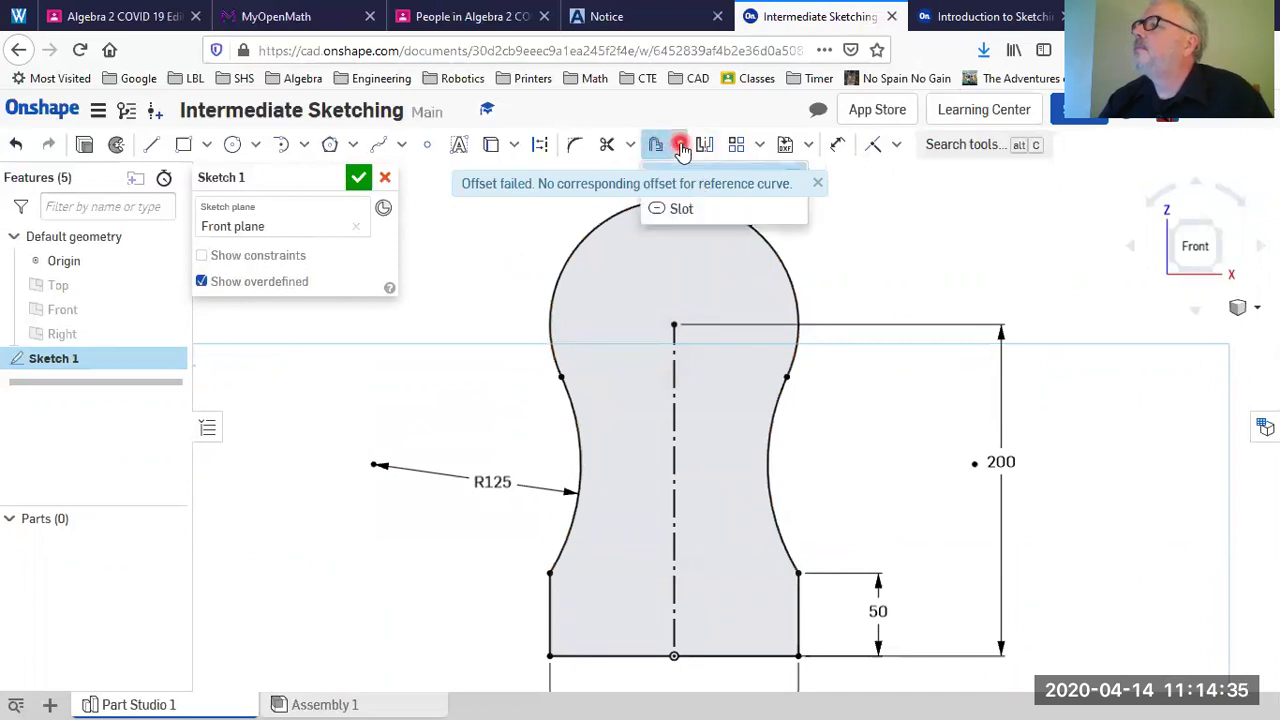
click(680, 146)
click(597, 227)
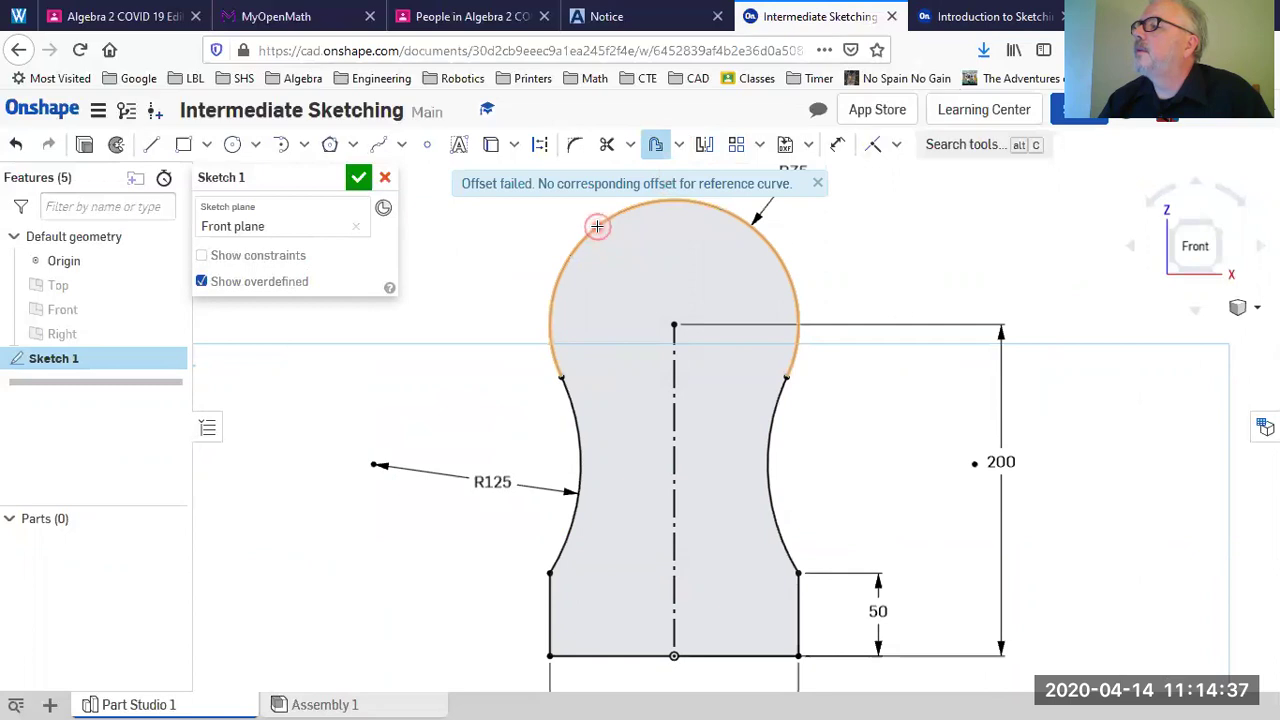
click(669, 259)
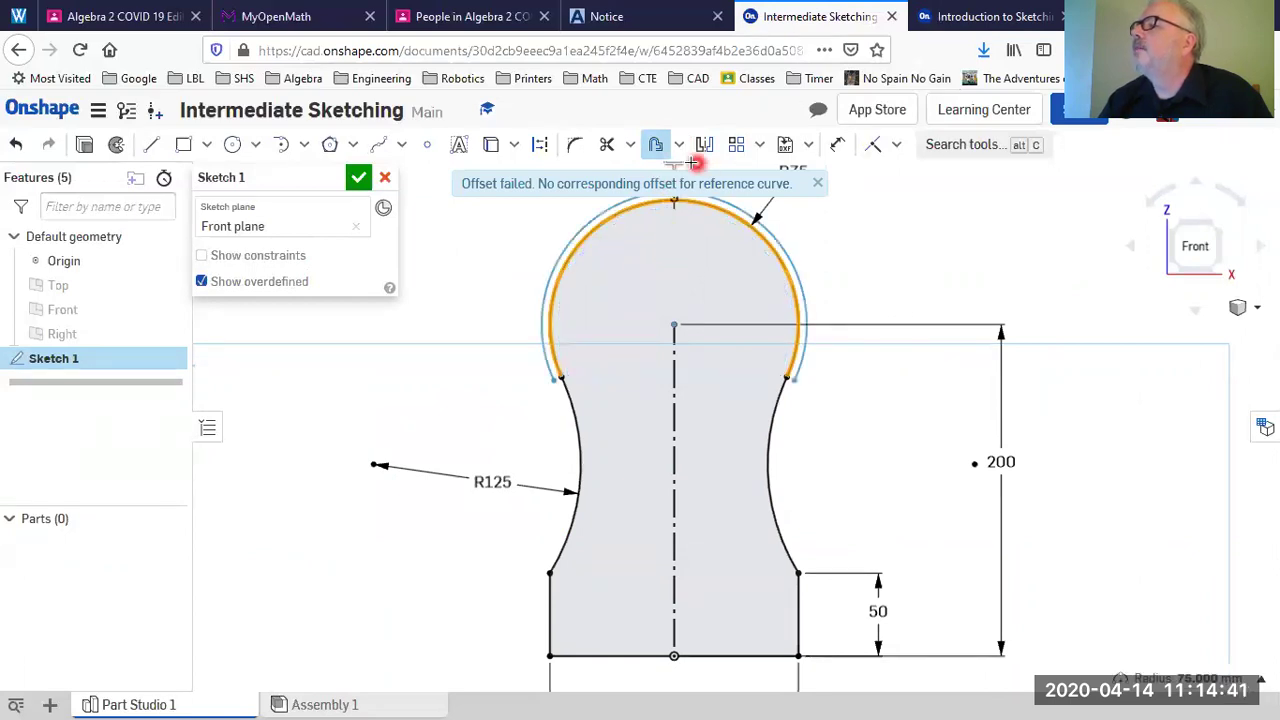
click(676, 255)
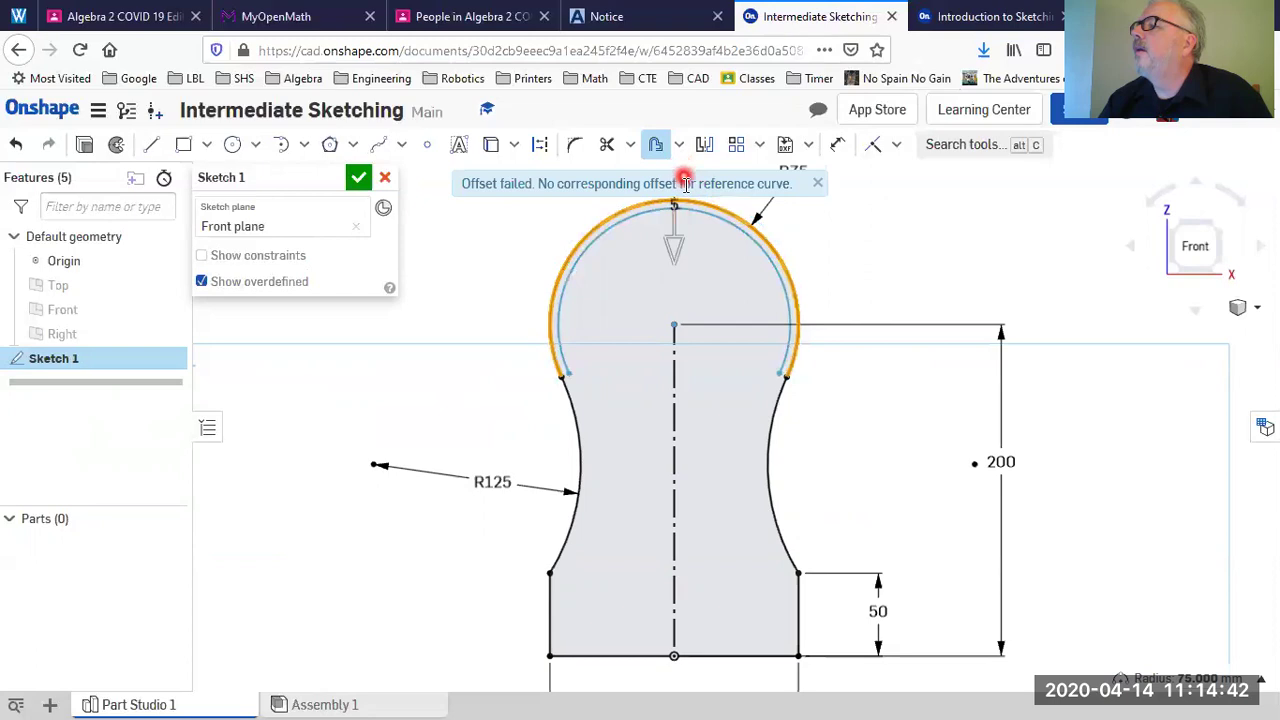
click(650, 290)
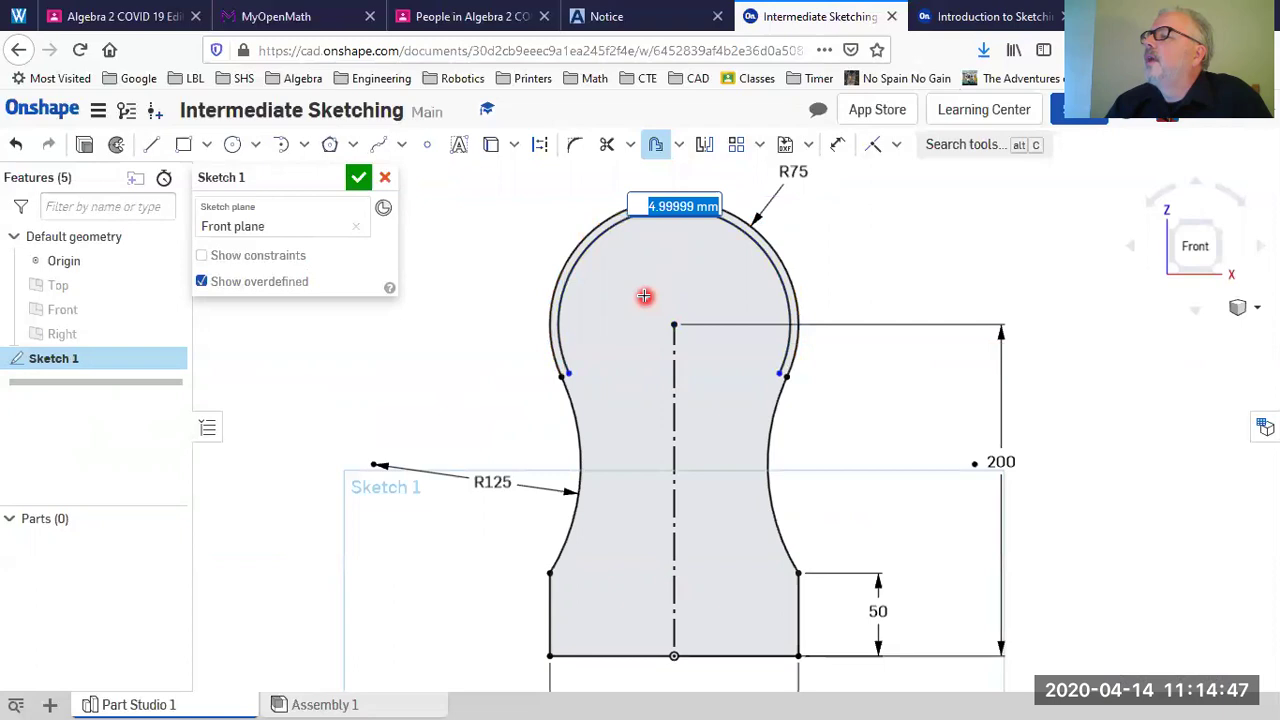
text(40)
key(Return)
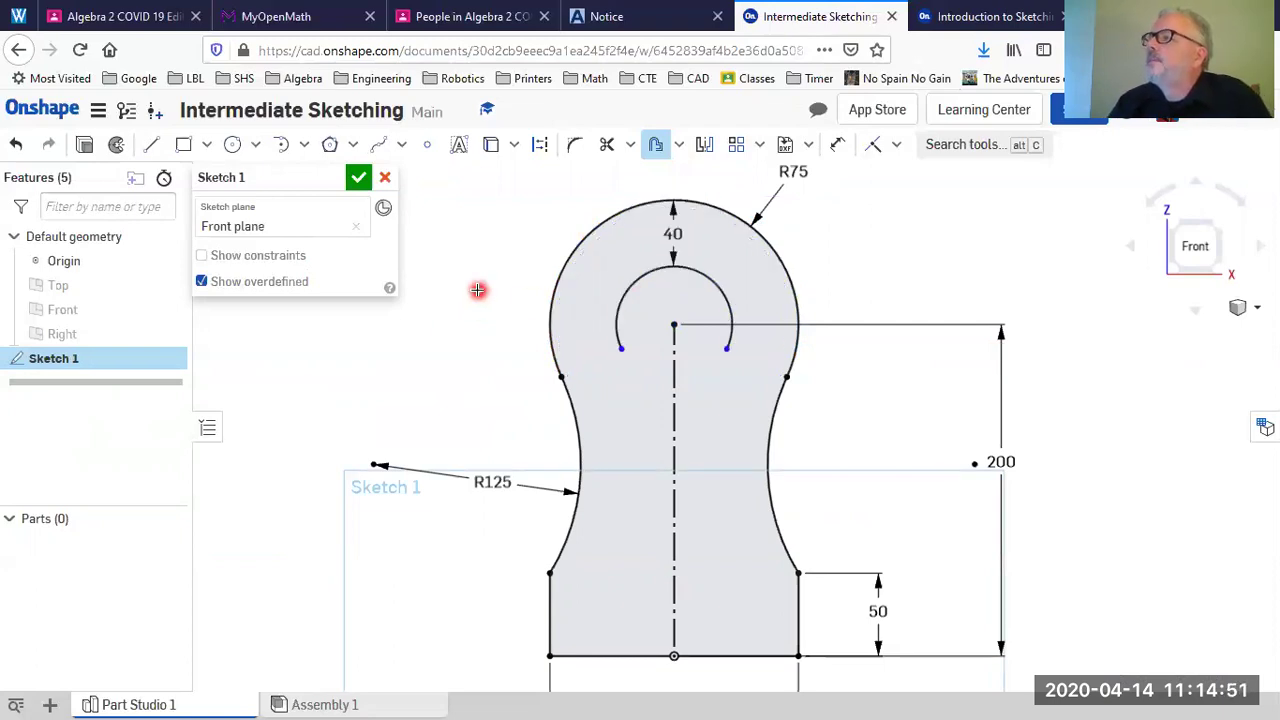
click(655, 144)
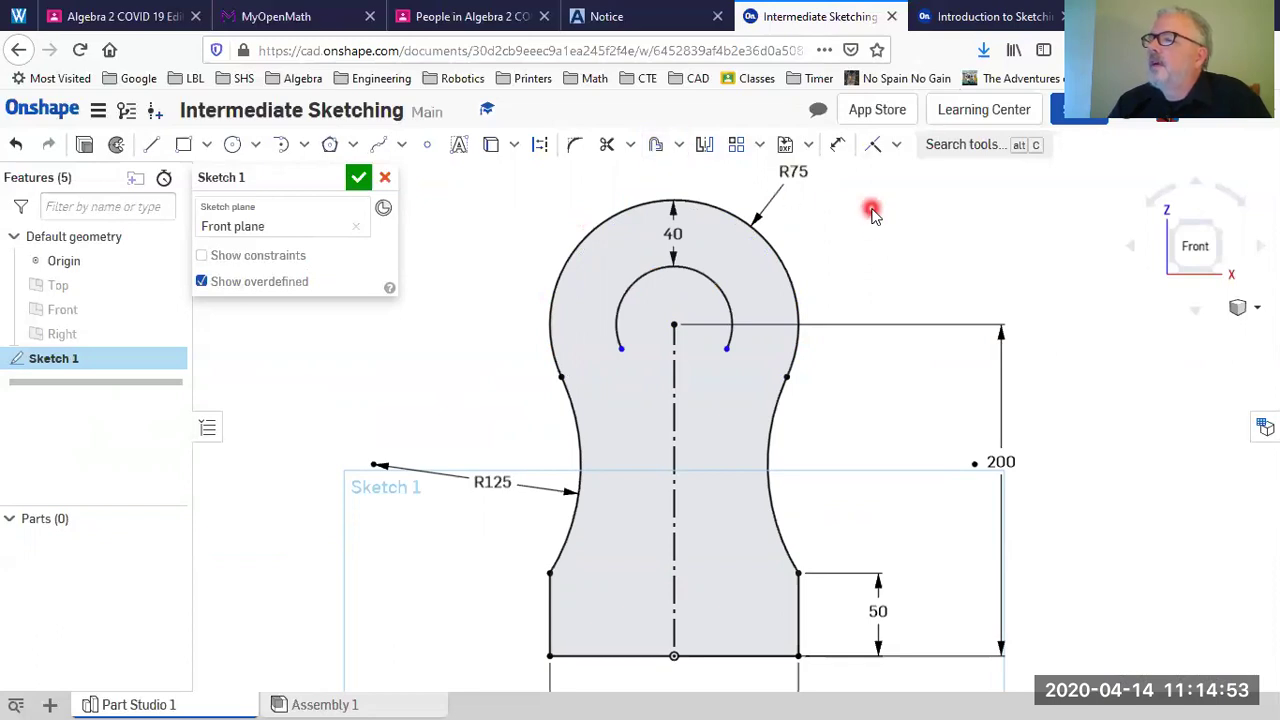
Step: Following slide 9, sketch a vertical line about 66 mm long inside the profile, just left of the construction line
click(962, 16)
scroll(866, 317, up, 2)
scroll(857, 323, down, 2)
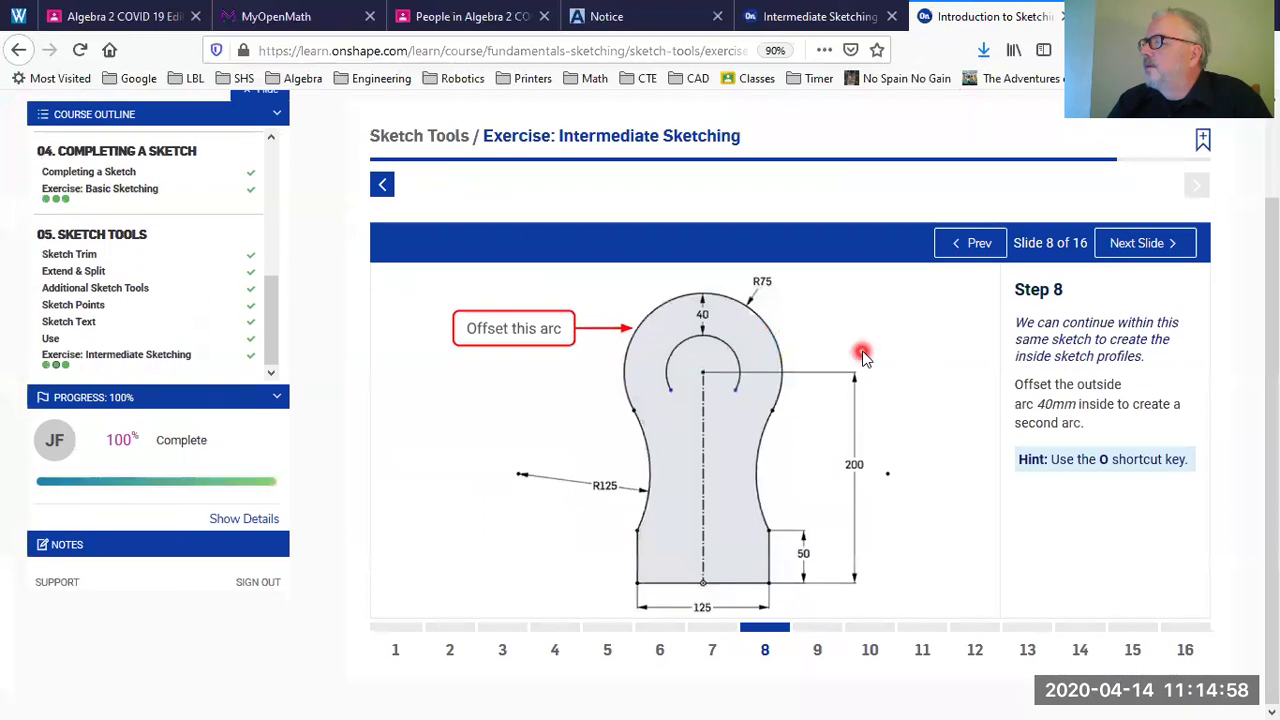
click(817, 651)
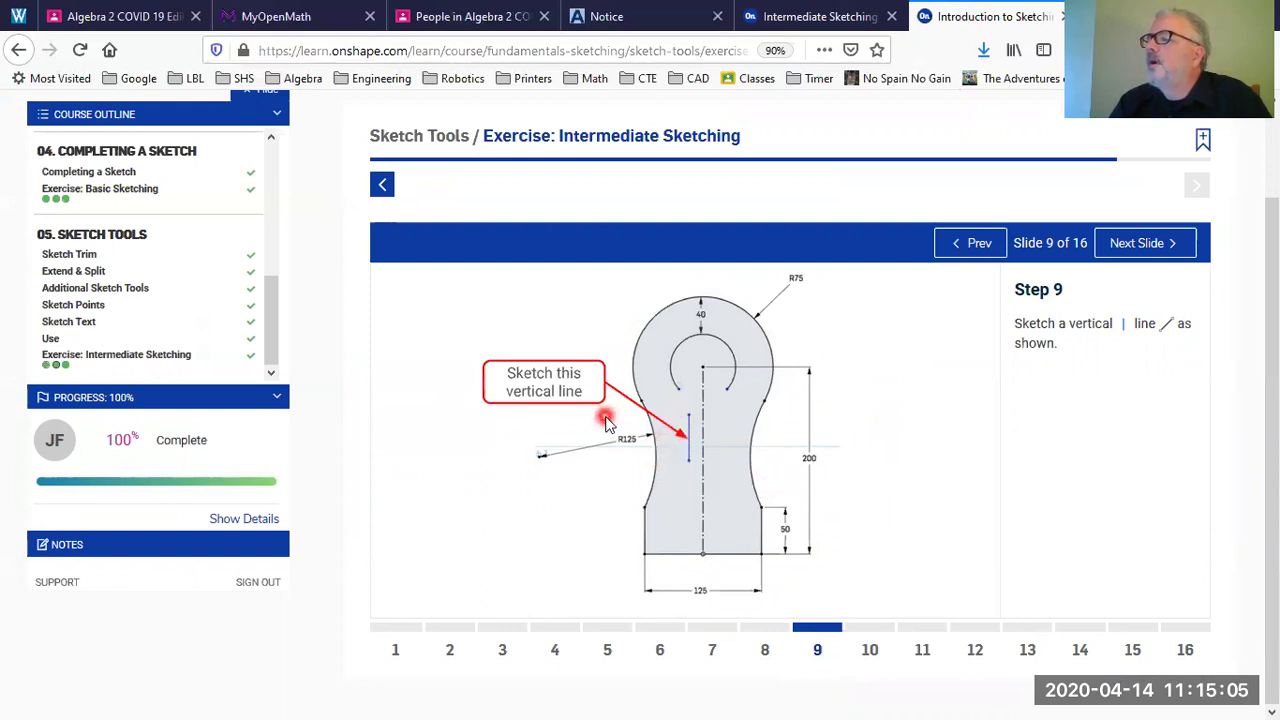
click(800, 22)
click(150, 146)
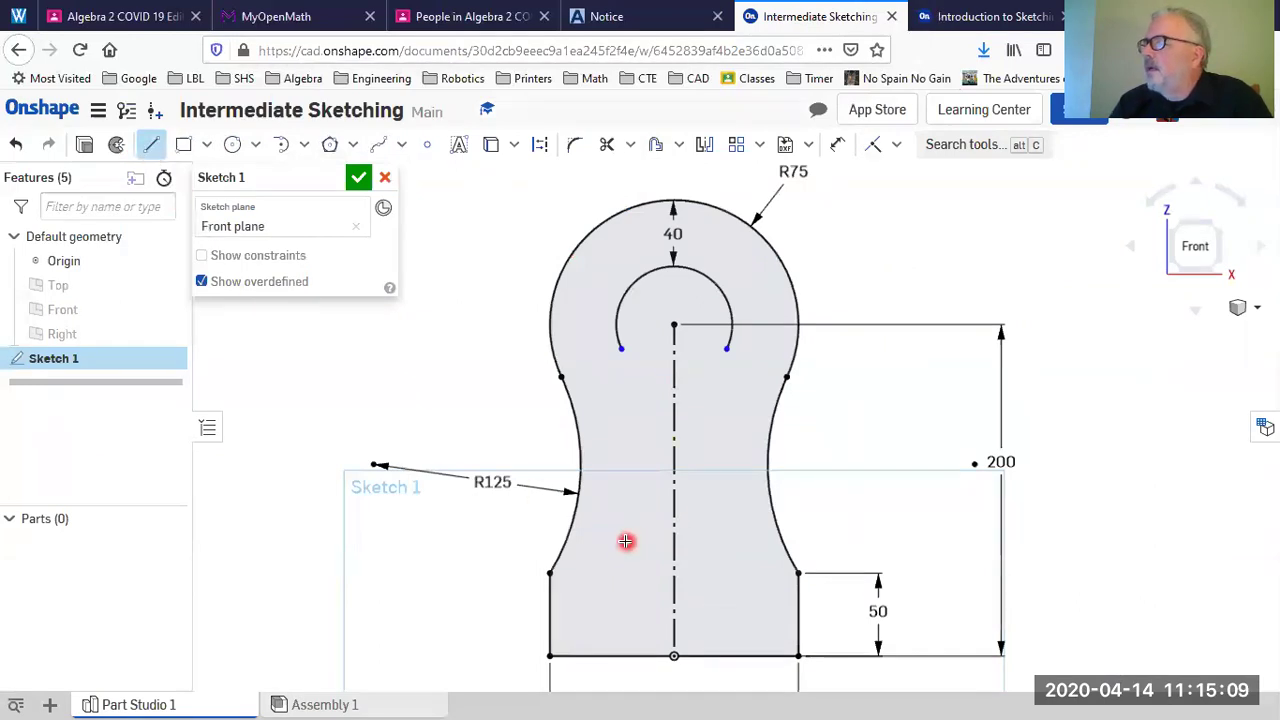
click(640, 505)
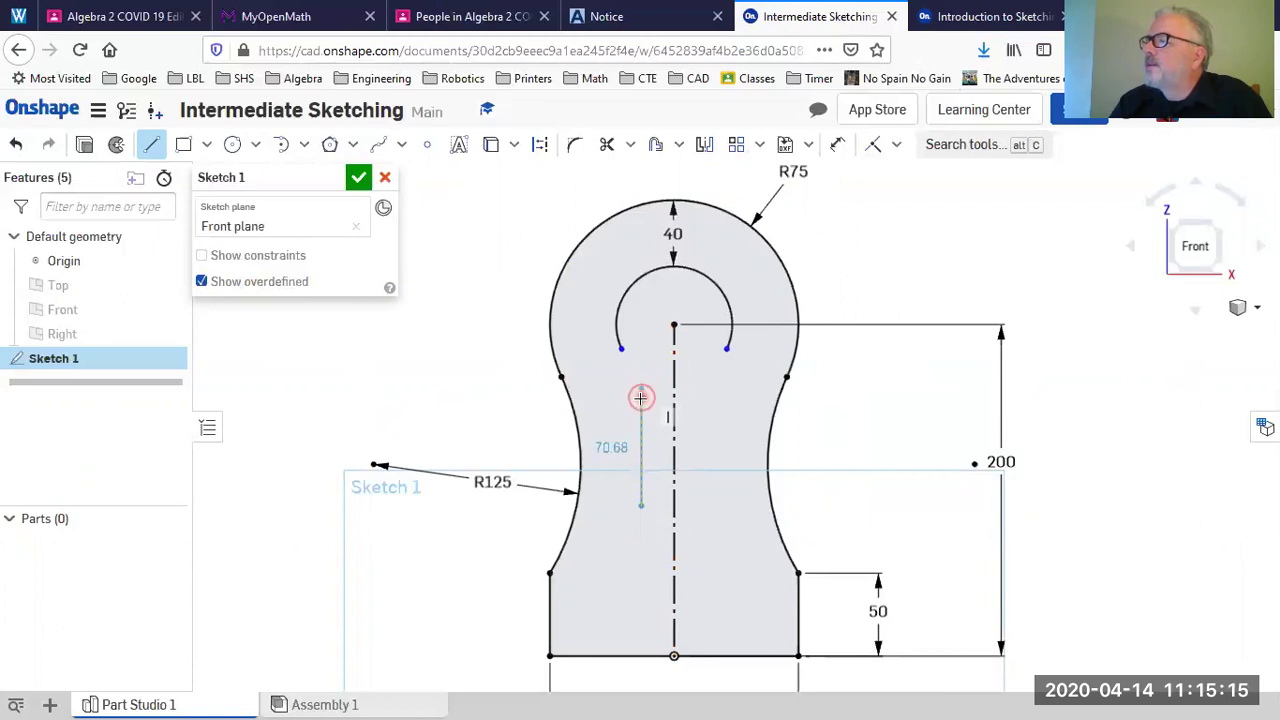
click(642, 397)
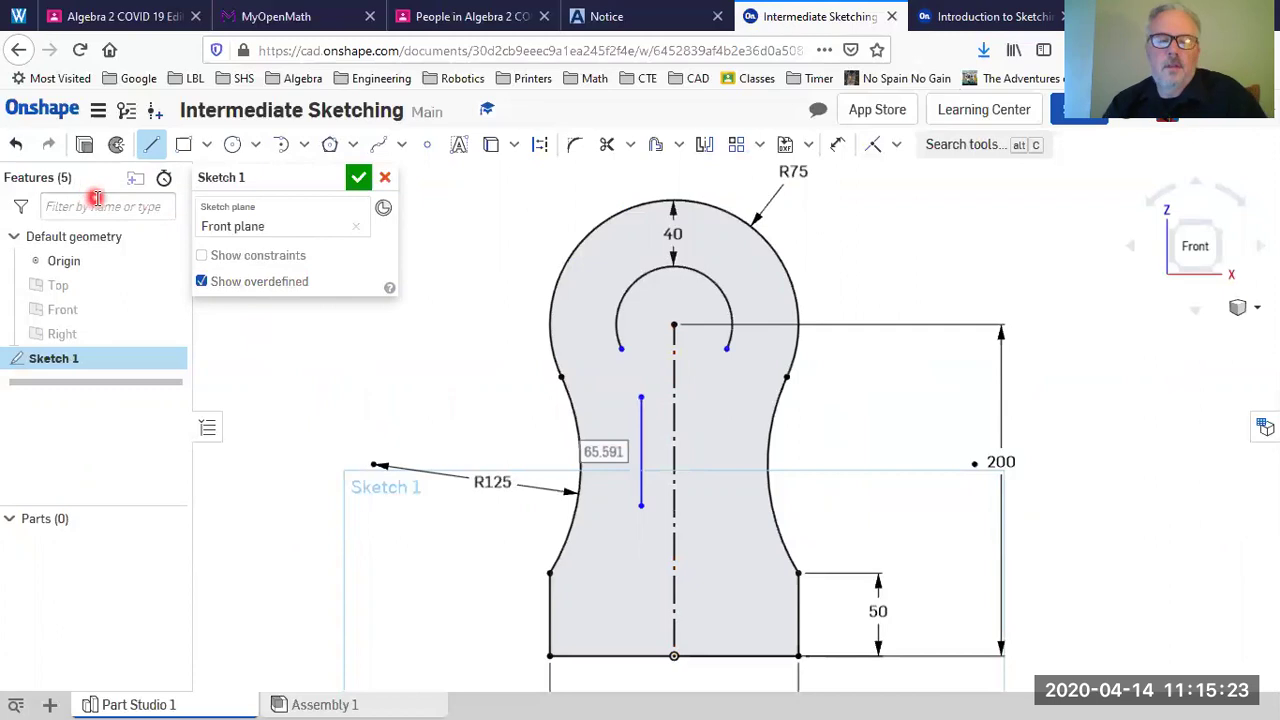
Step: Undo the inner vertical line, redraw it as a slanted line about 65 mm long, and constrain it vertical
key(ctrl+z)
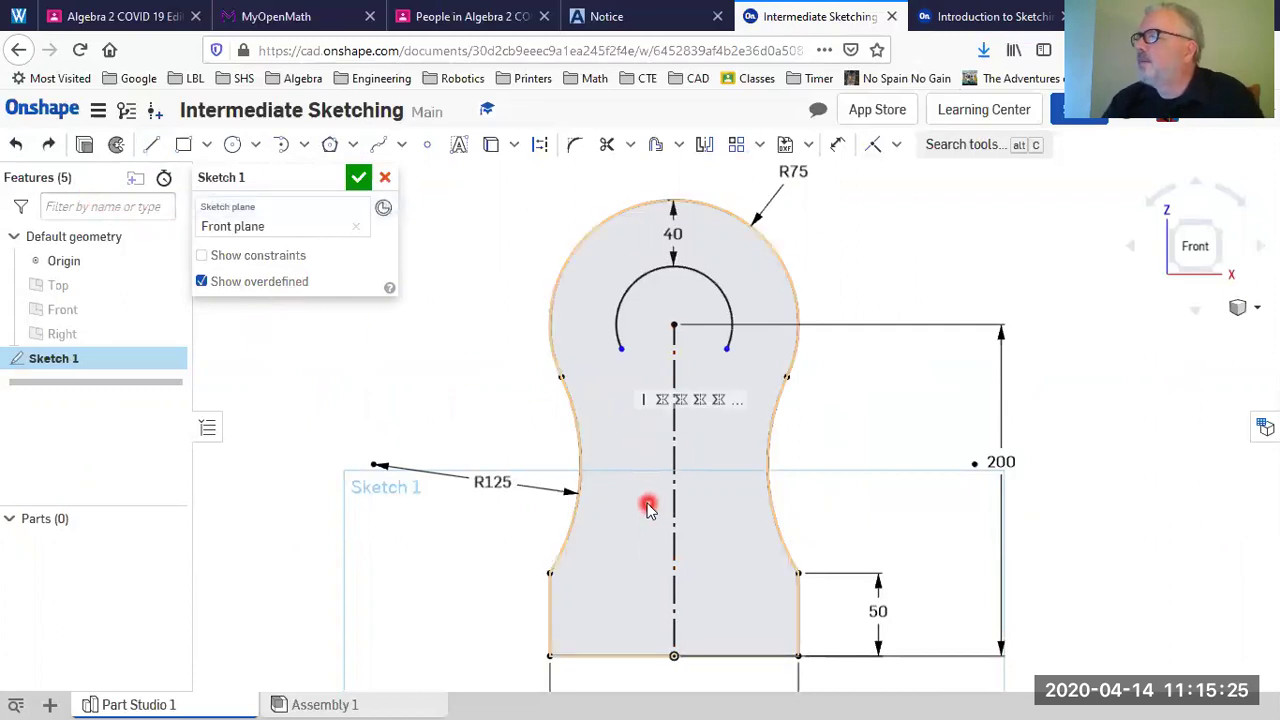
click(151, 144)
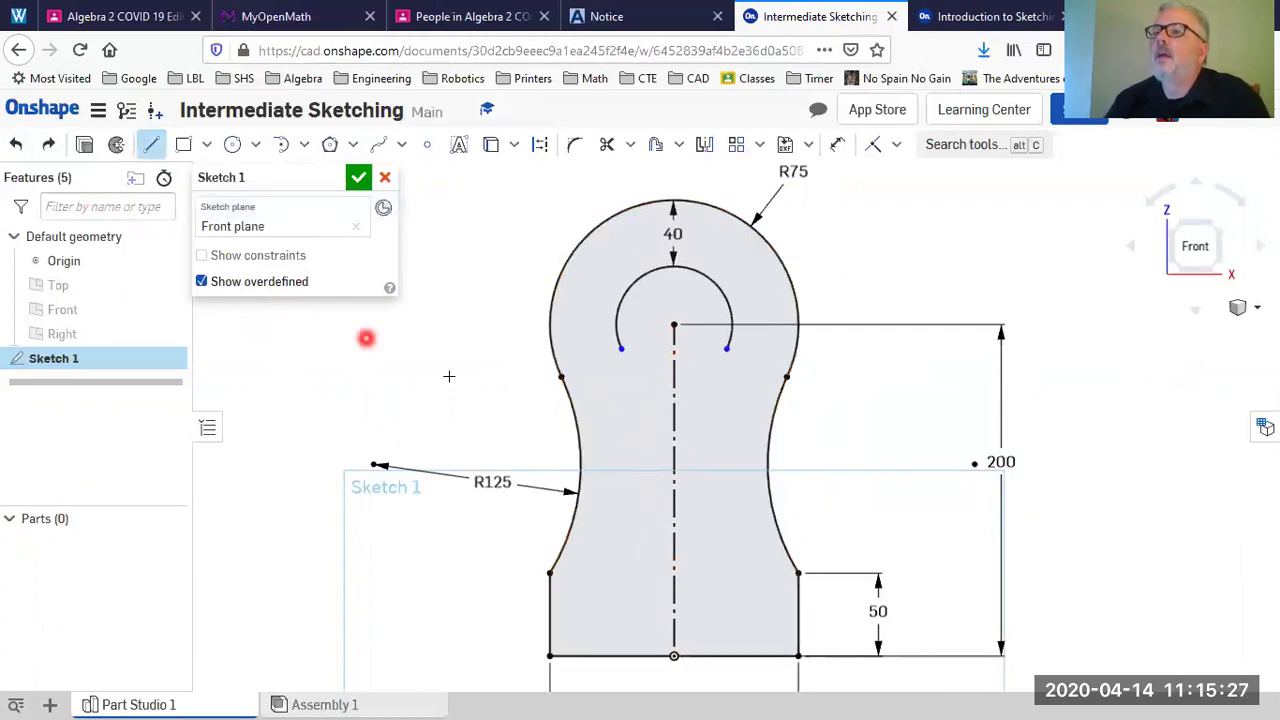
drag(648, 490, 624, 398)
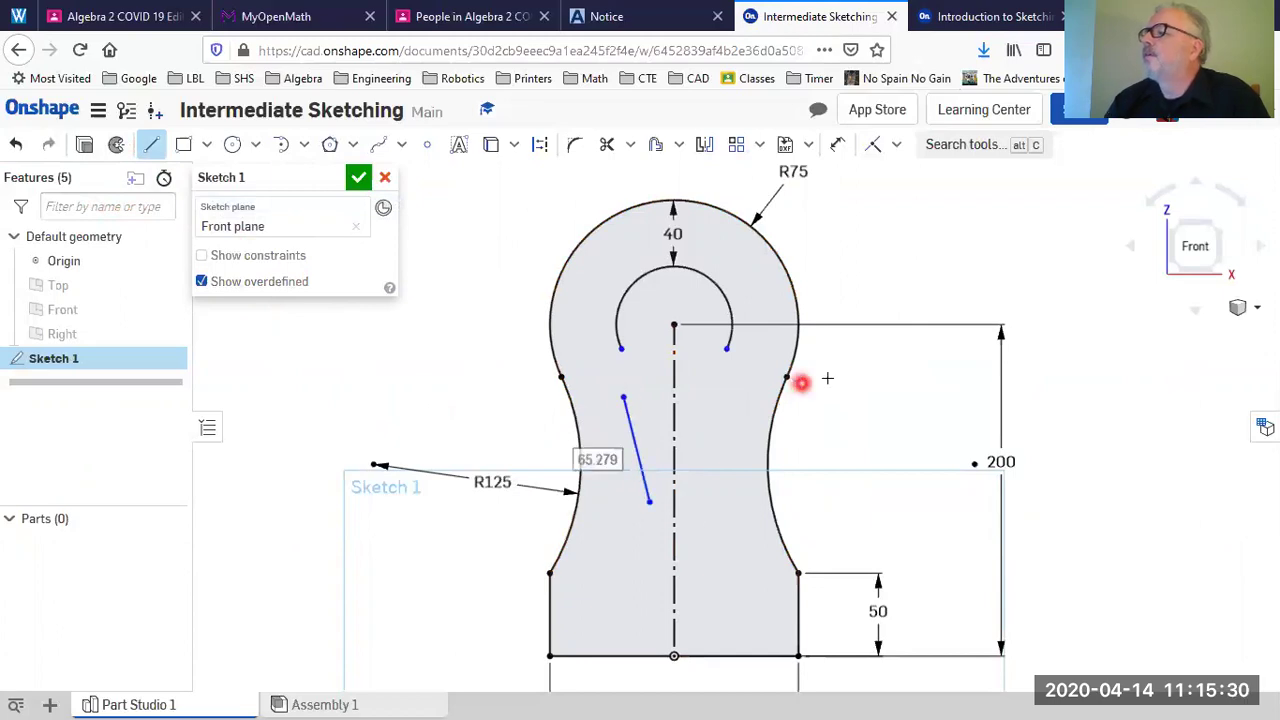
click(897, 144)
click(923, 332)
click(637, 445)
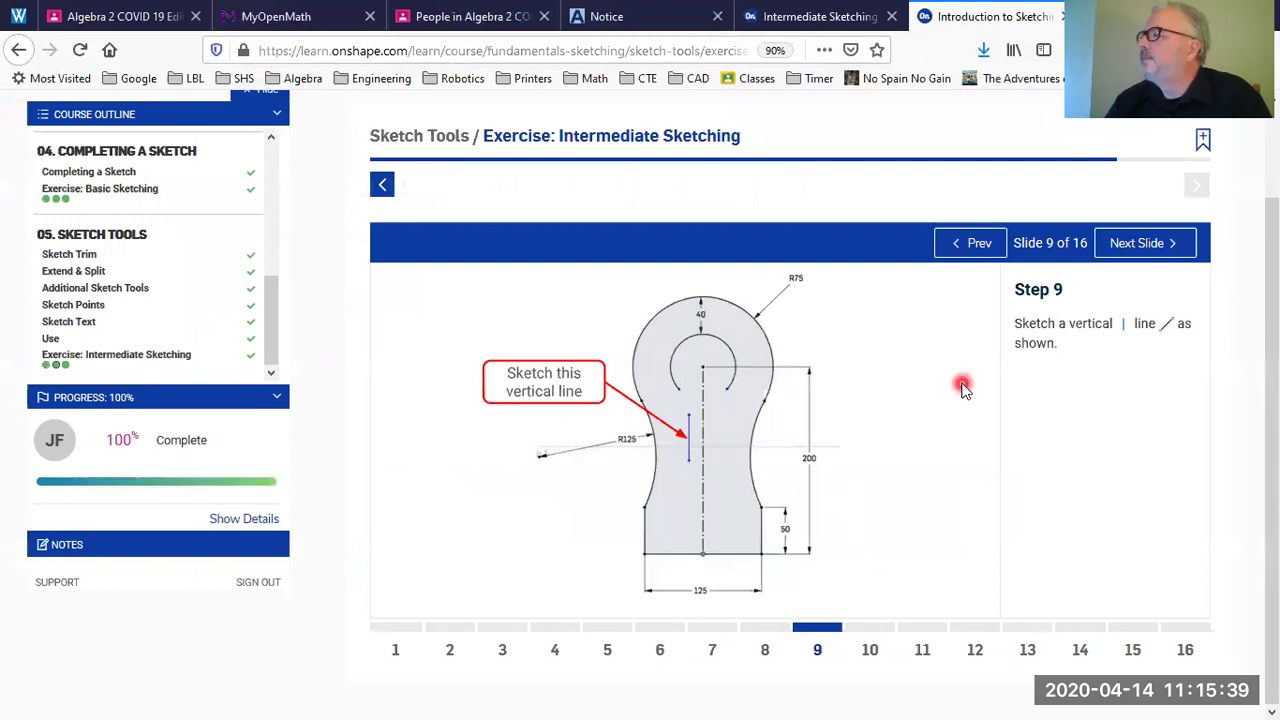
Step: Following slide 10, sketch a tangent arc connecting the offset arc's left end to the vertical line's upper endpoint
click(870, 649)
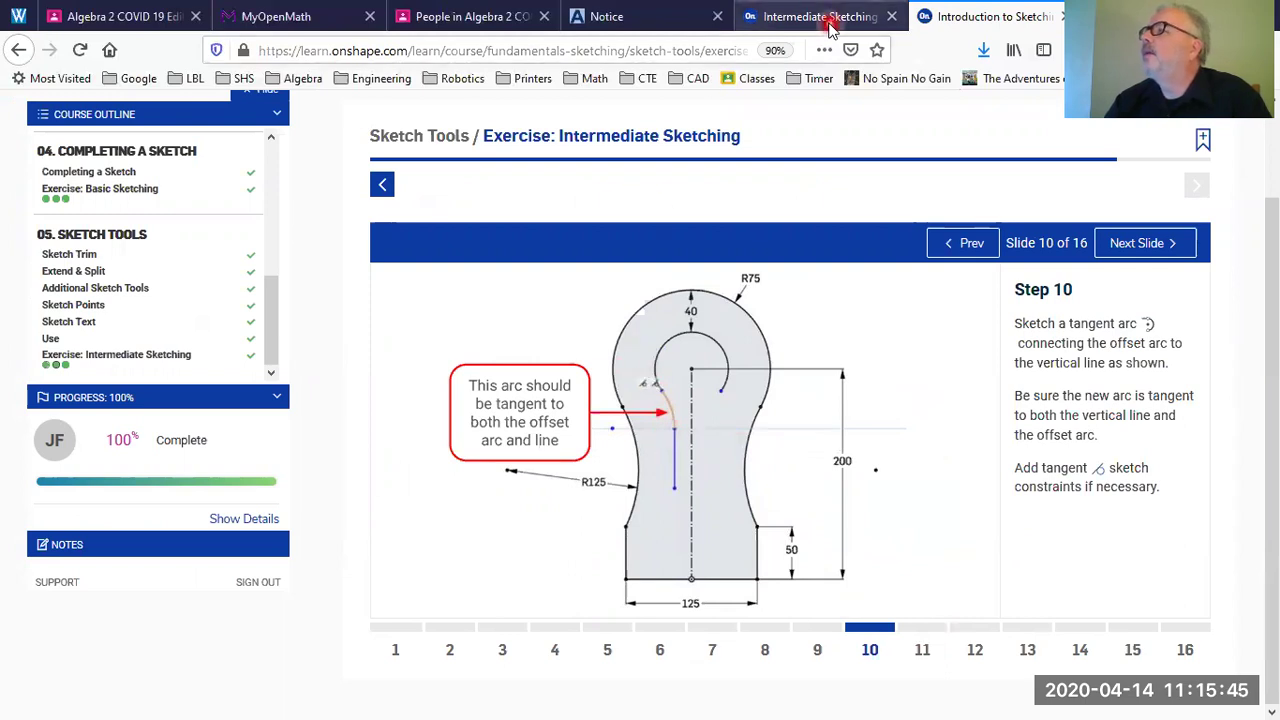
click(800, 16)
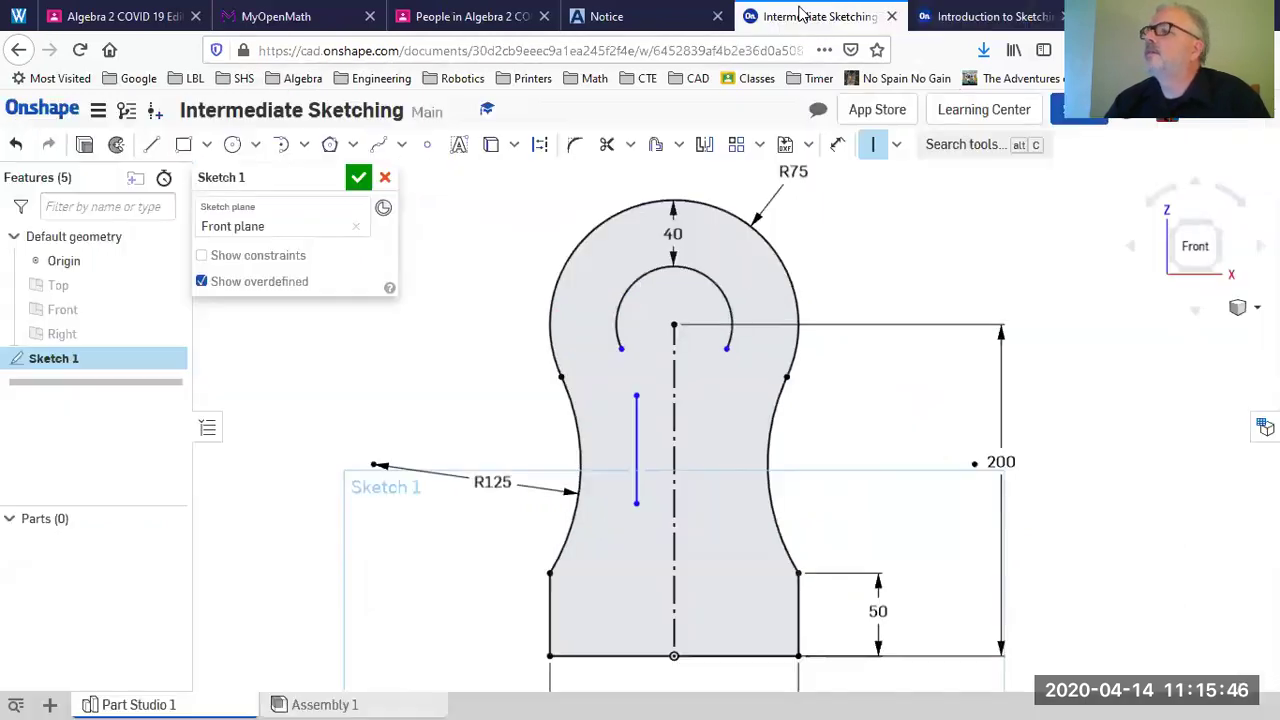
click(278, 147)
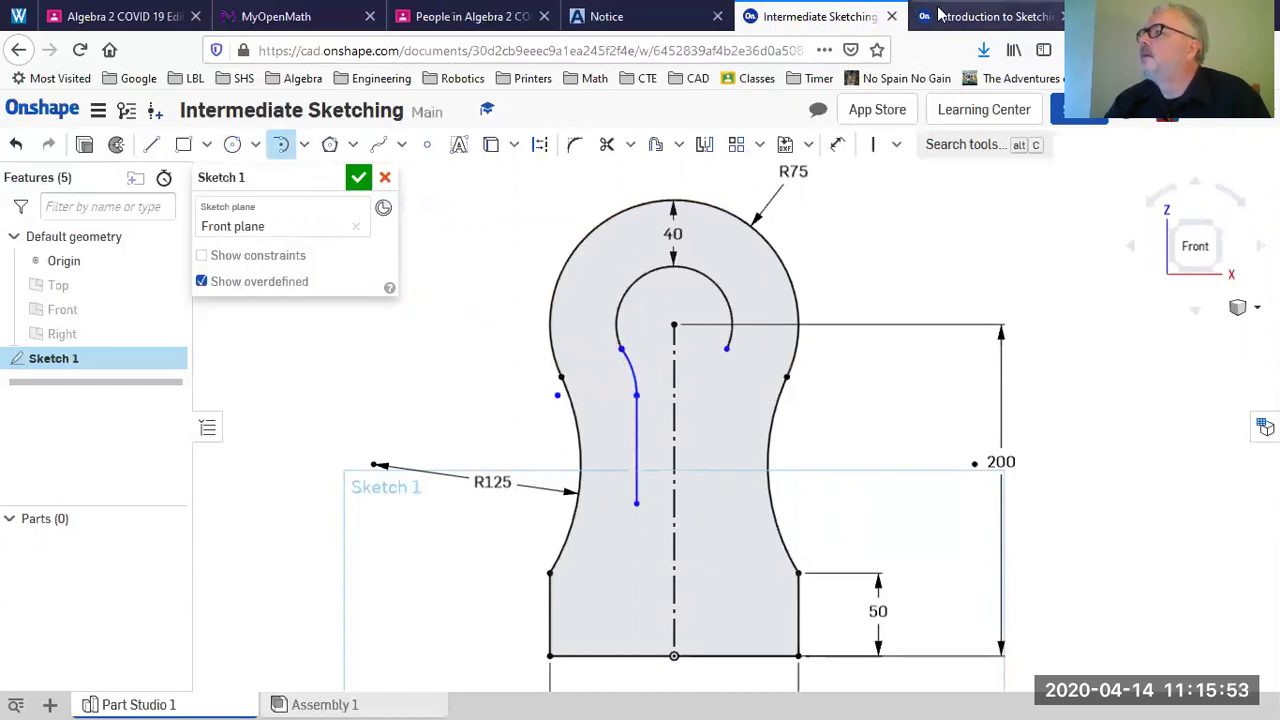
Step: Following slide 11, mirror the inner vertical line and its tangent arc about the construction line
click(985, 16)
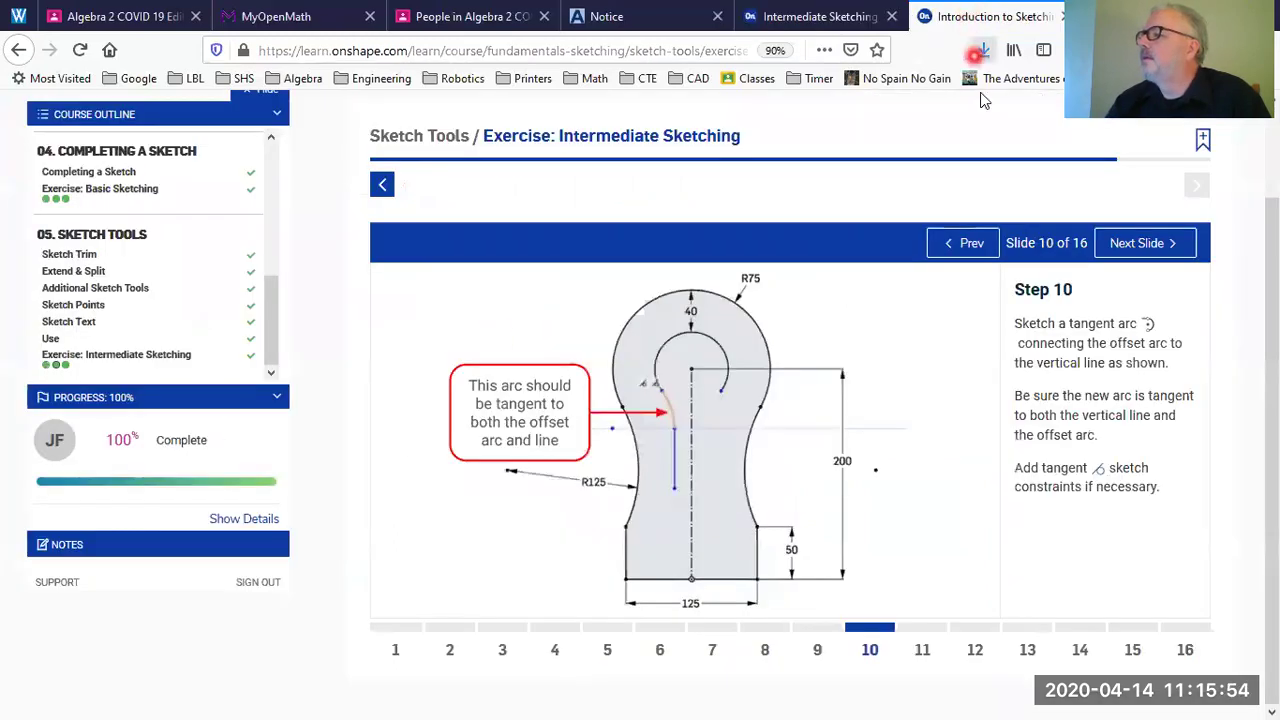
click(922, 632)
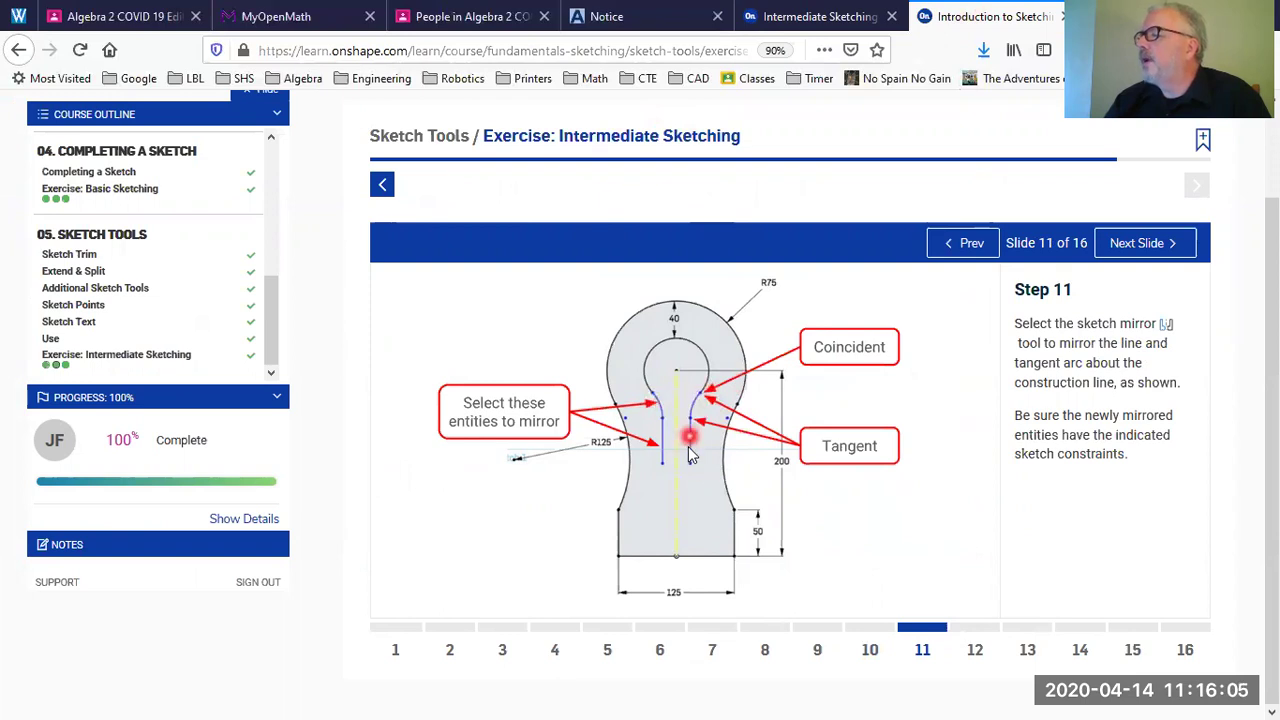
click(805, 16)
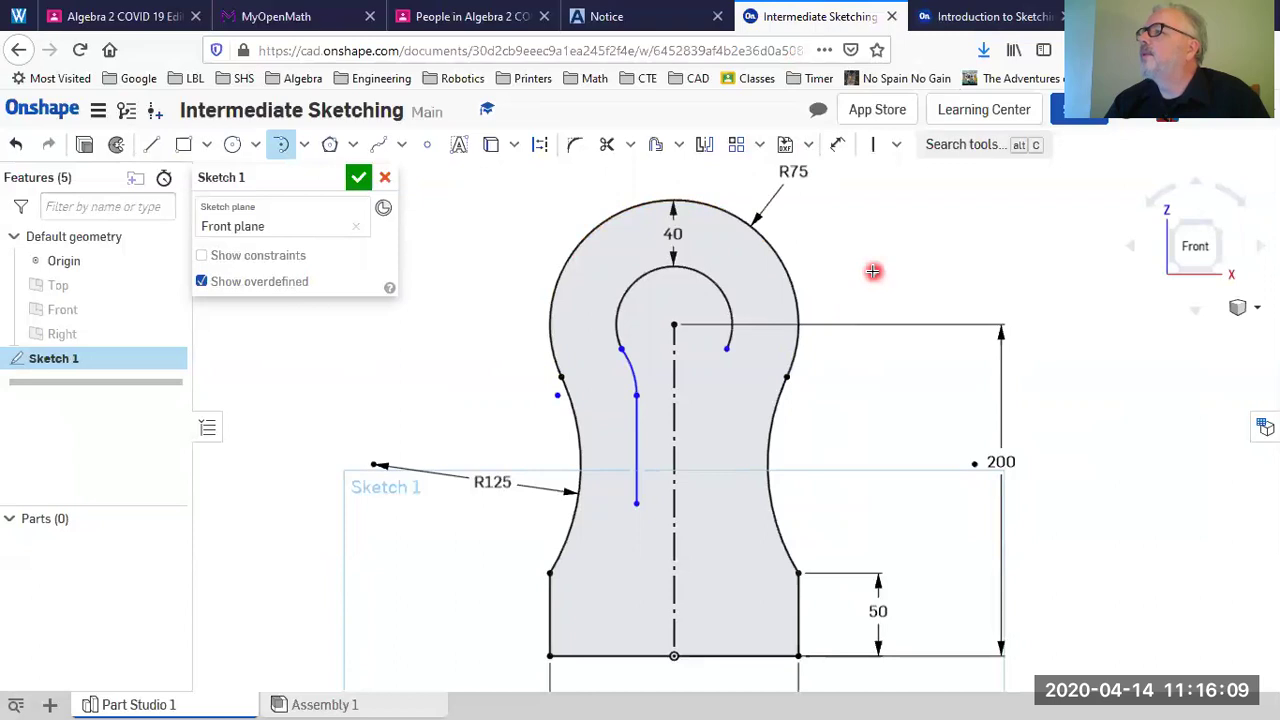
click(704, 144)
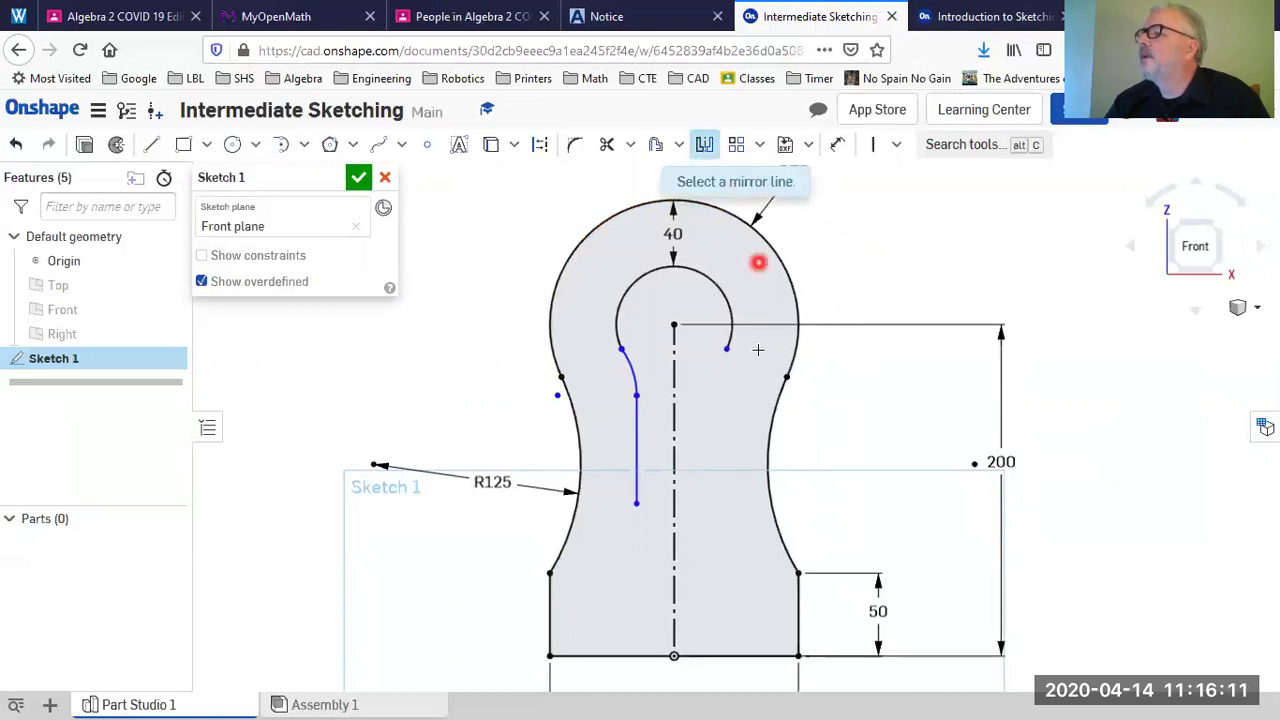
click(670, 402)
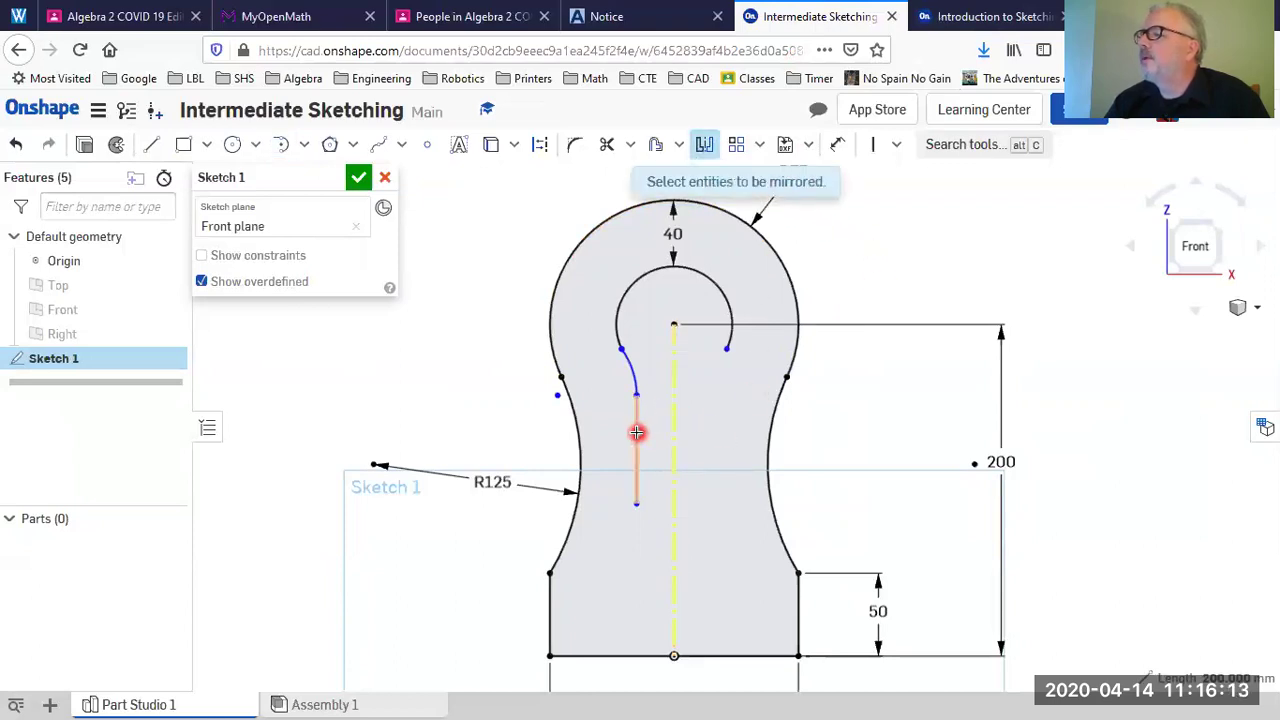
click(633, 373)
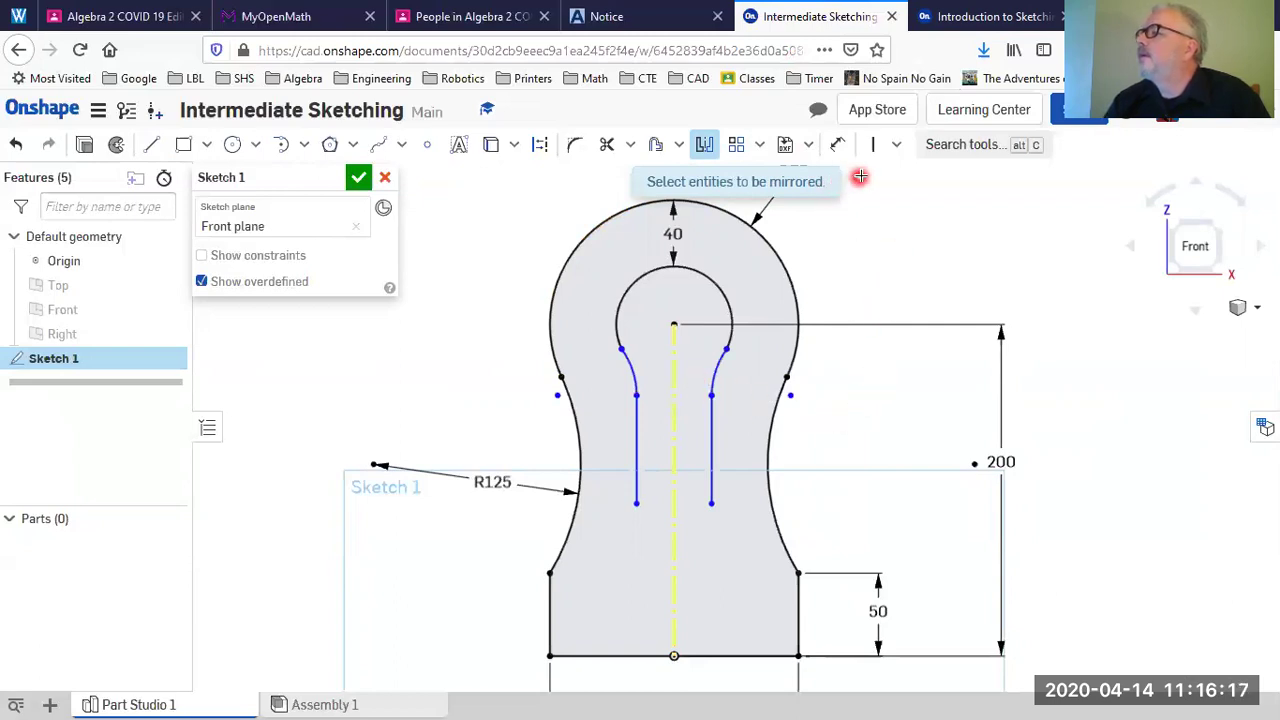
Step: Show the sketch constraints to check against slide 11 and try a Coincident constraint at the mirrored arc's upper endpoint
click(201, 255)
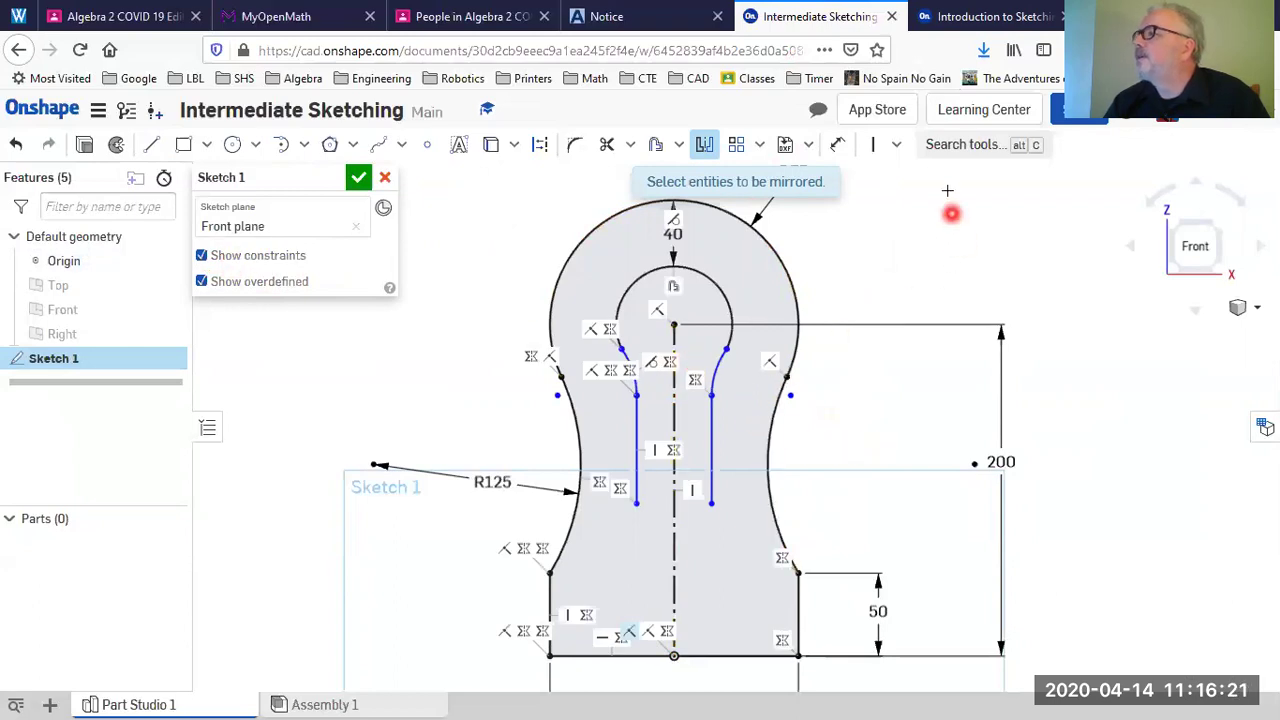
click(900, 145)
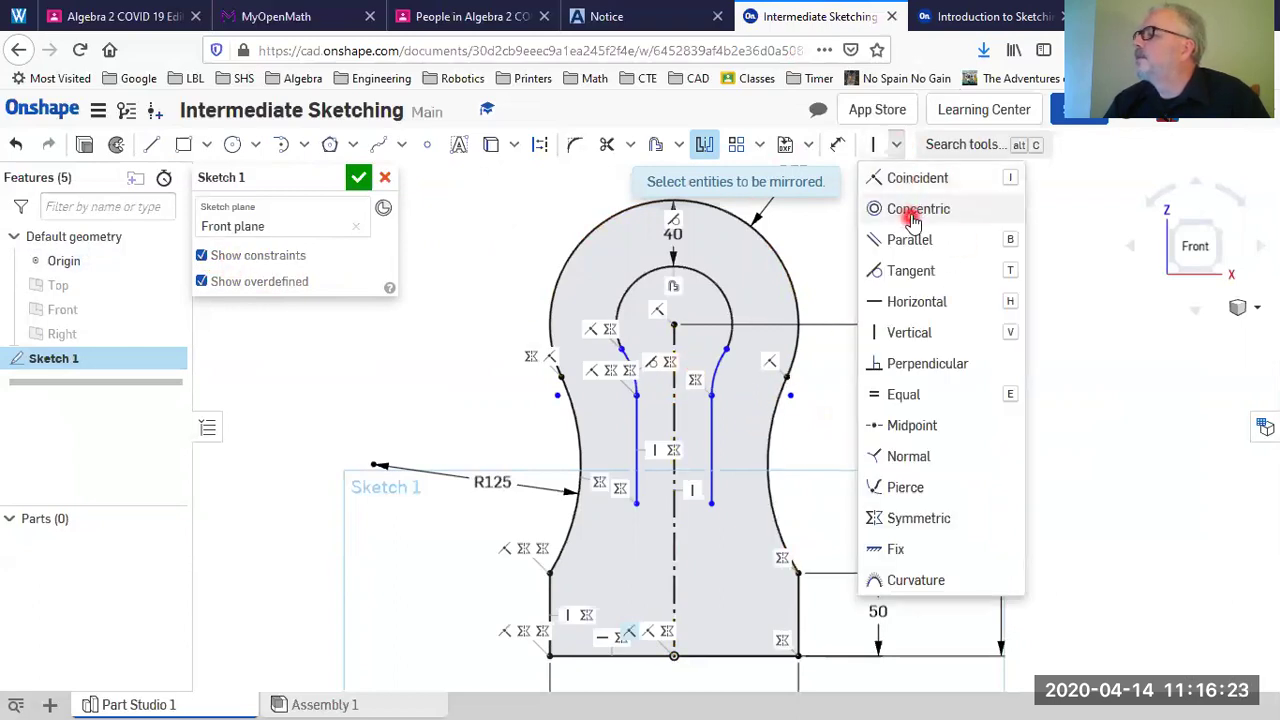
click(985, 16)
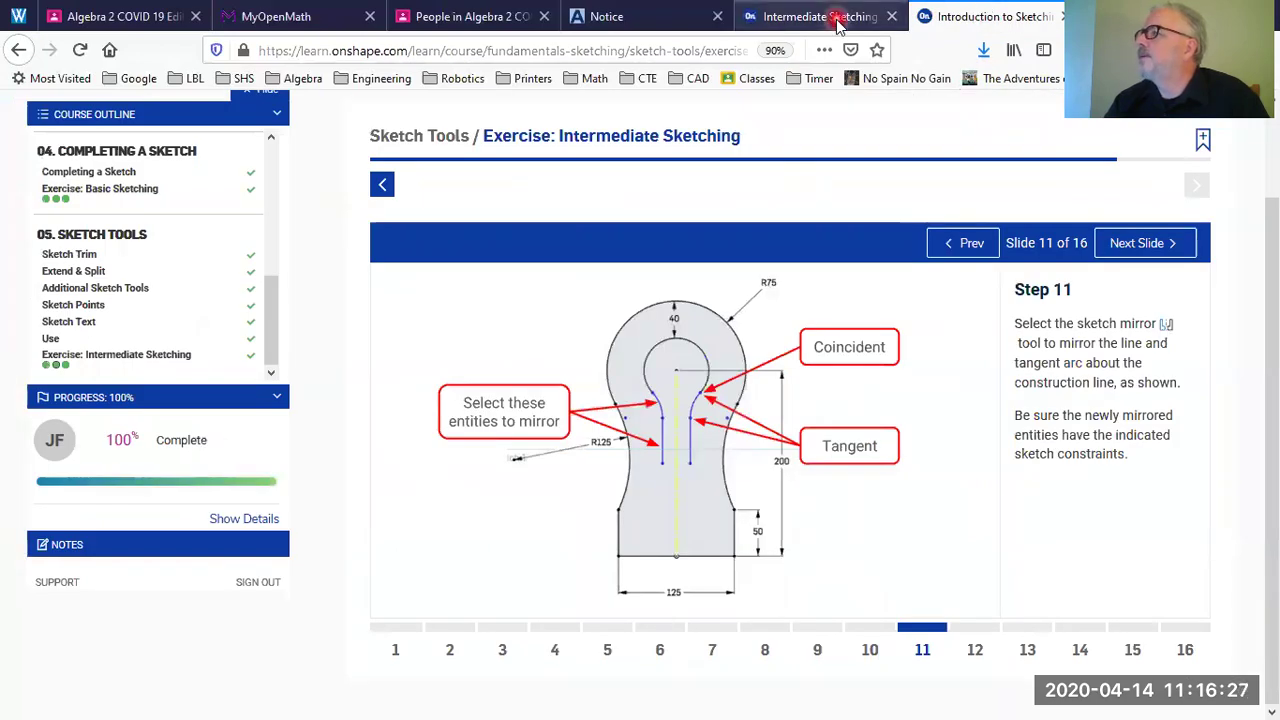
click(775, 16)
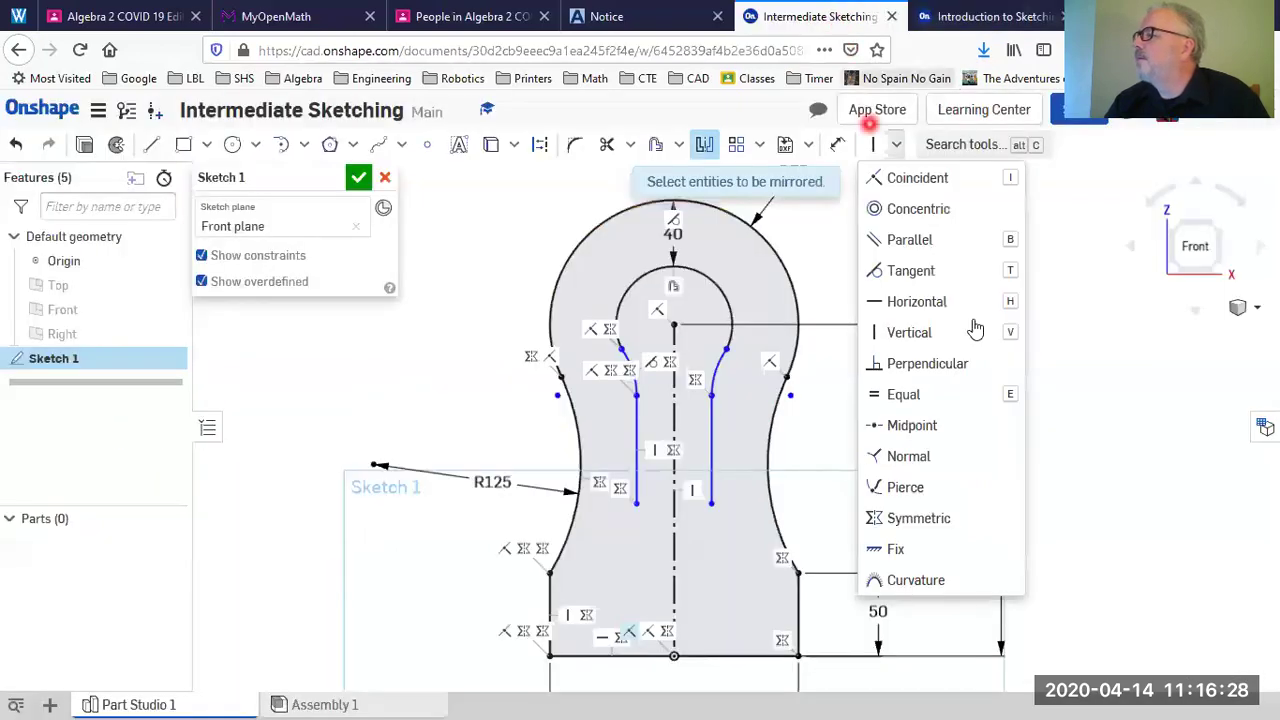
click(928, 178)
click(725, 350)
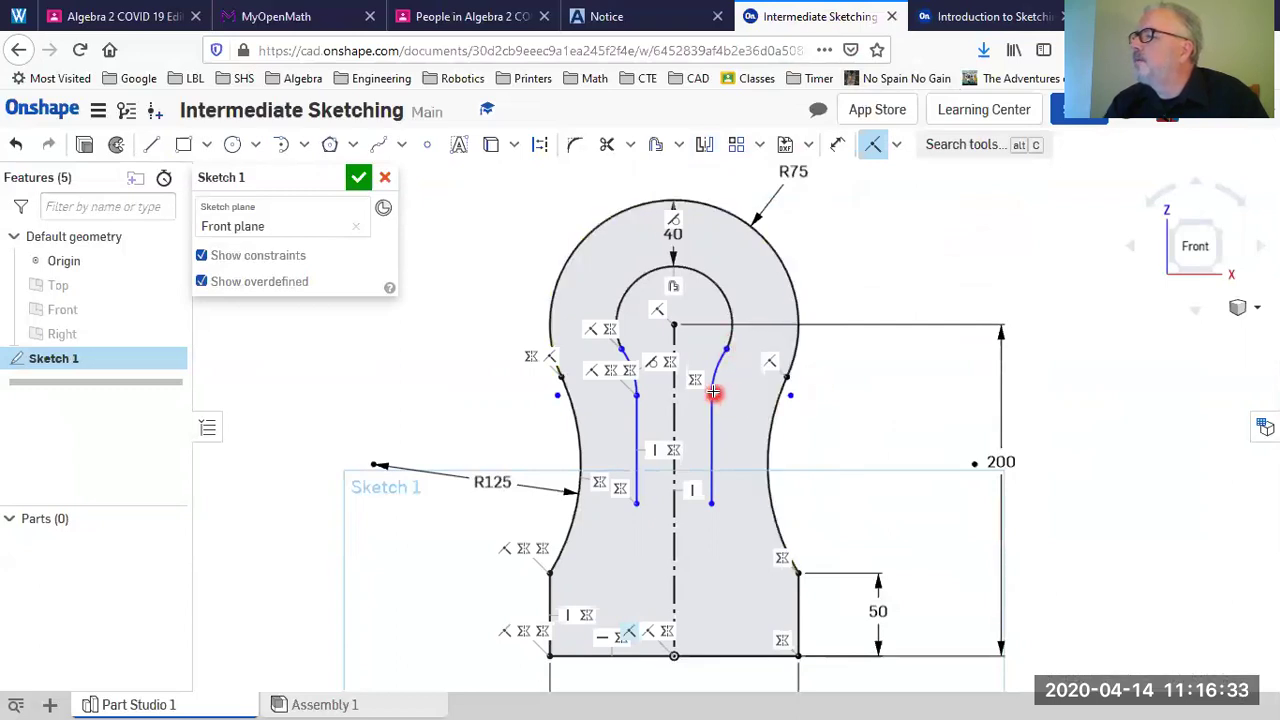
Step: Add Tangent constraints between the mirrored arc and the mirrored vertical line, and between the mirrored arc and the offset arc
click(897, 144)
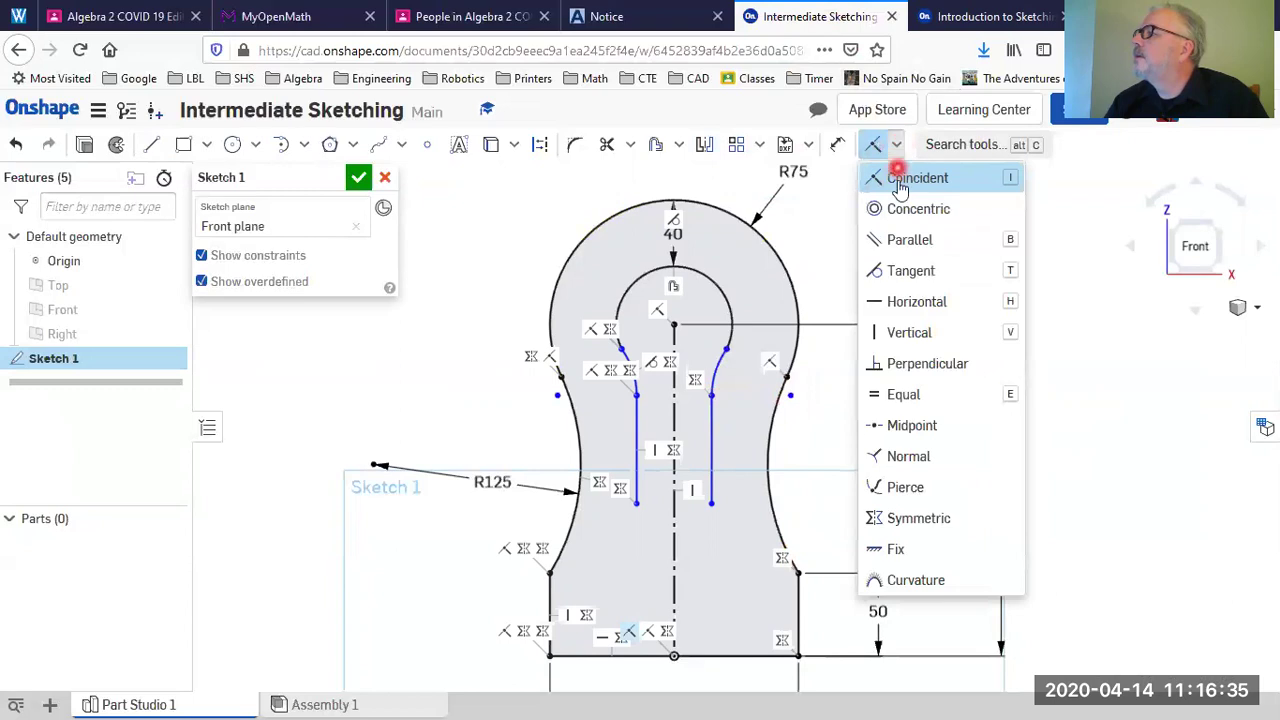
click(912, 270)
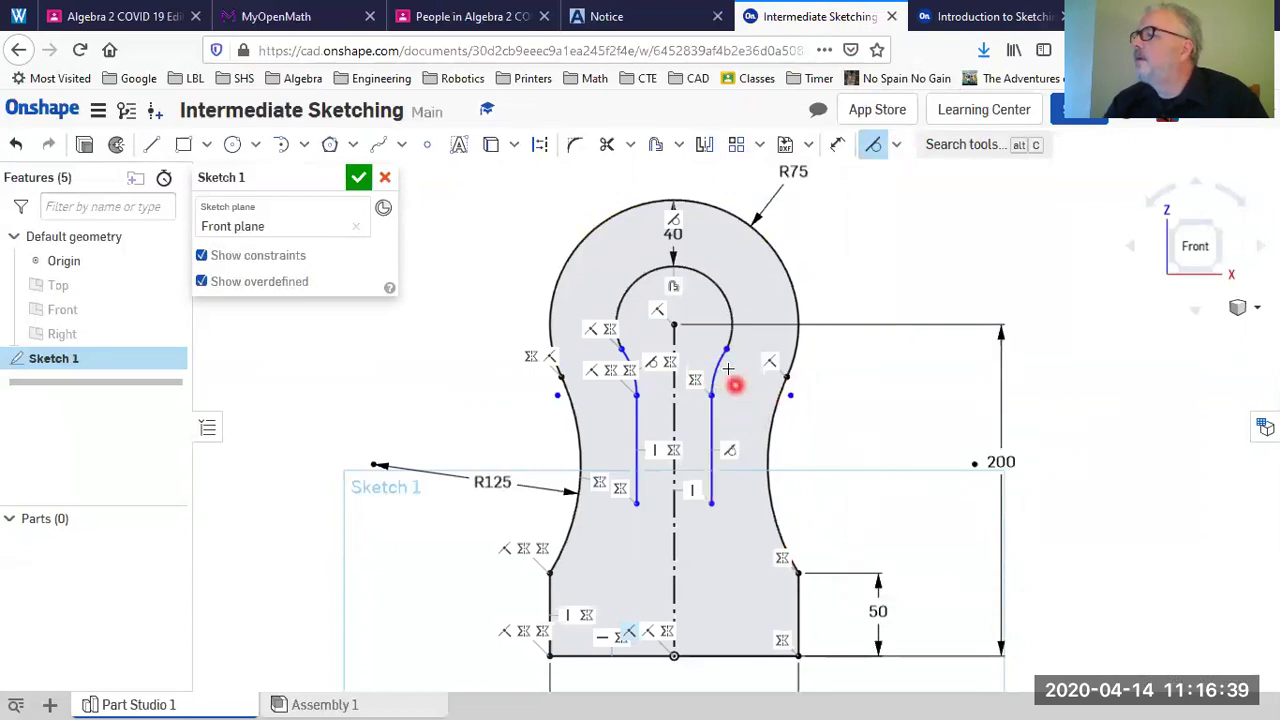
click(875, 144)
click(722, 363)
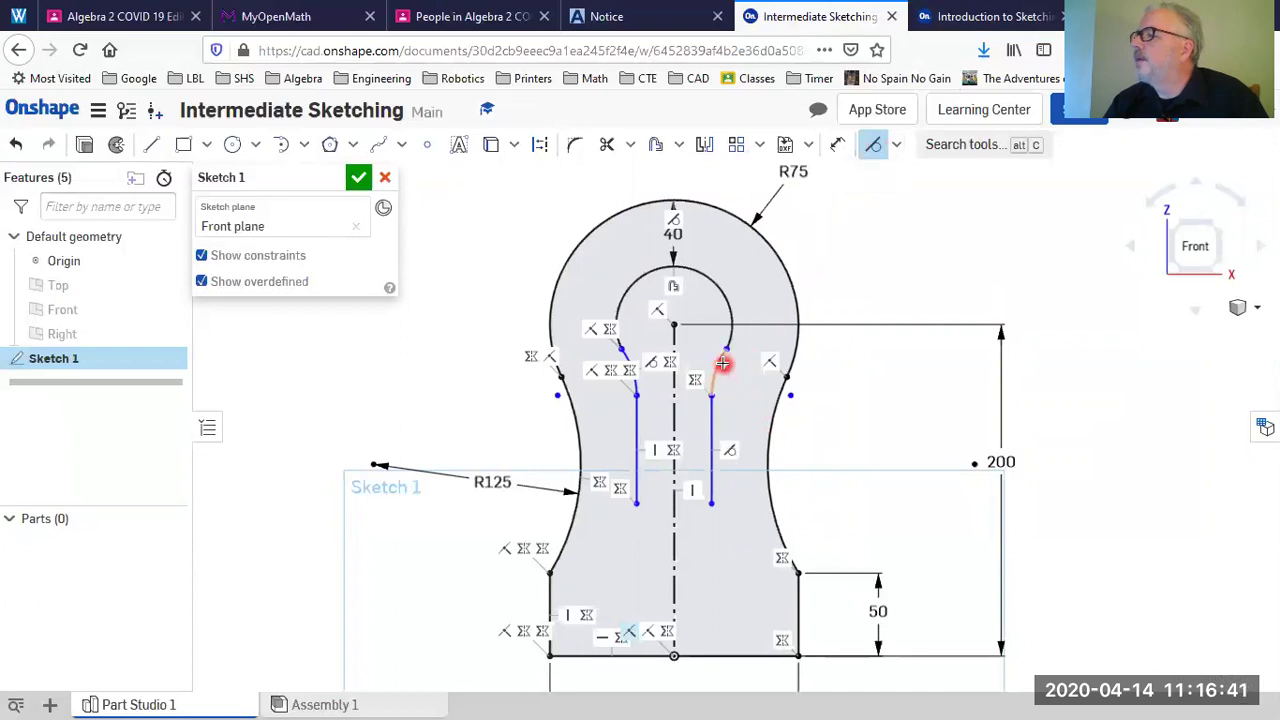
click(731, 310)
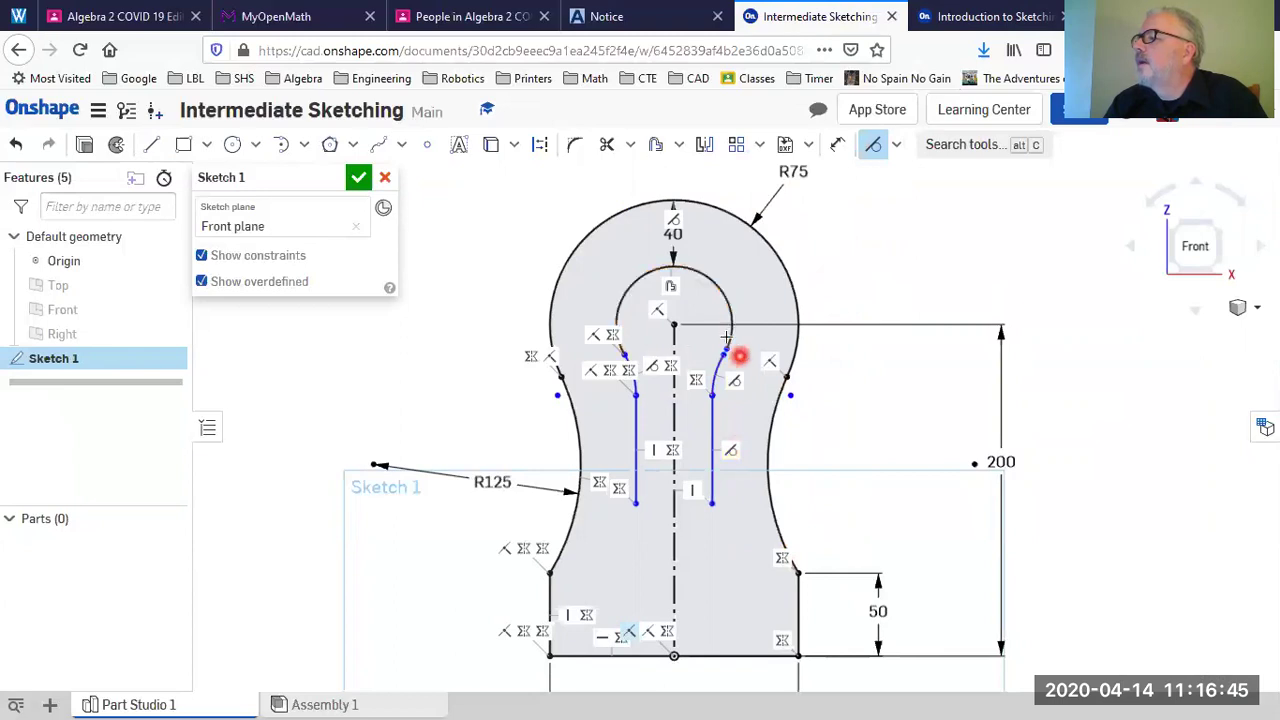
Step: Make the mirrored arc's upper endpoint coincident with the right end of the offset arc
click(899, 145)
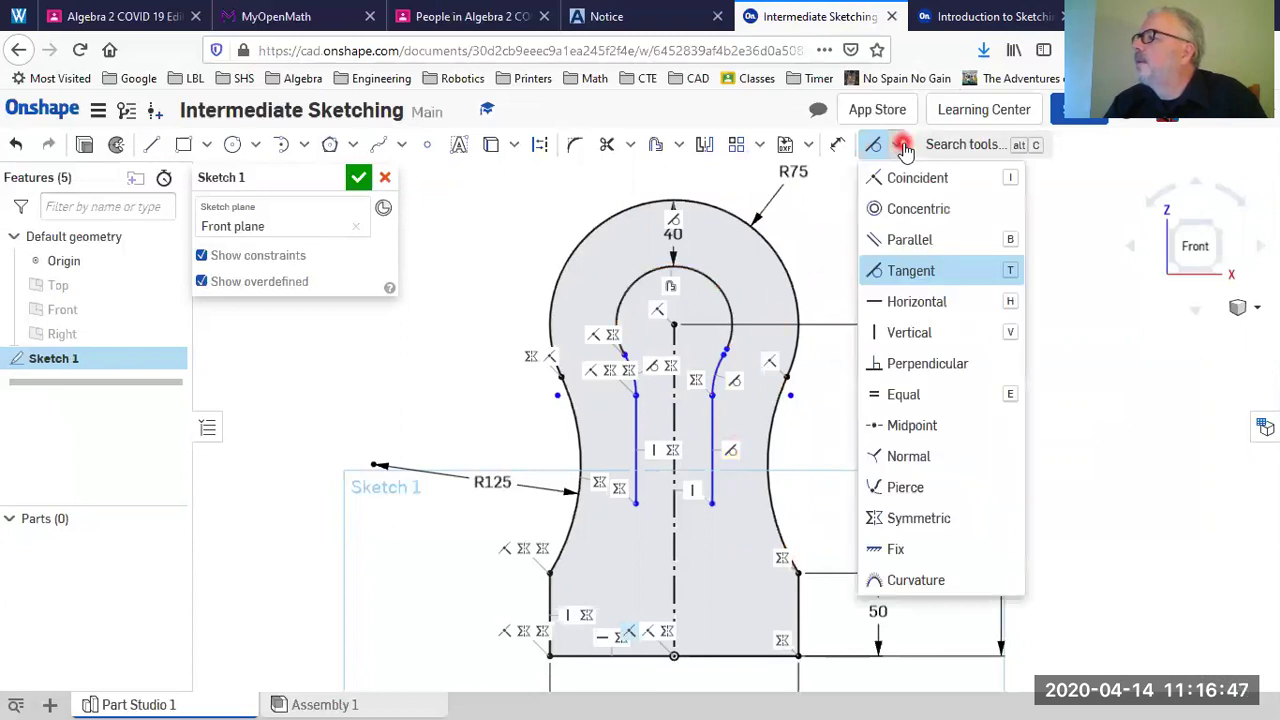
click(907, 177)
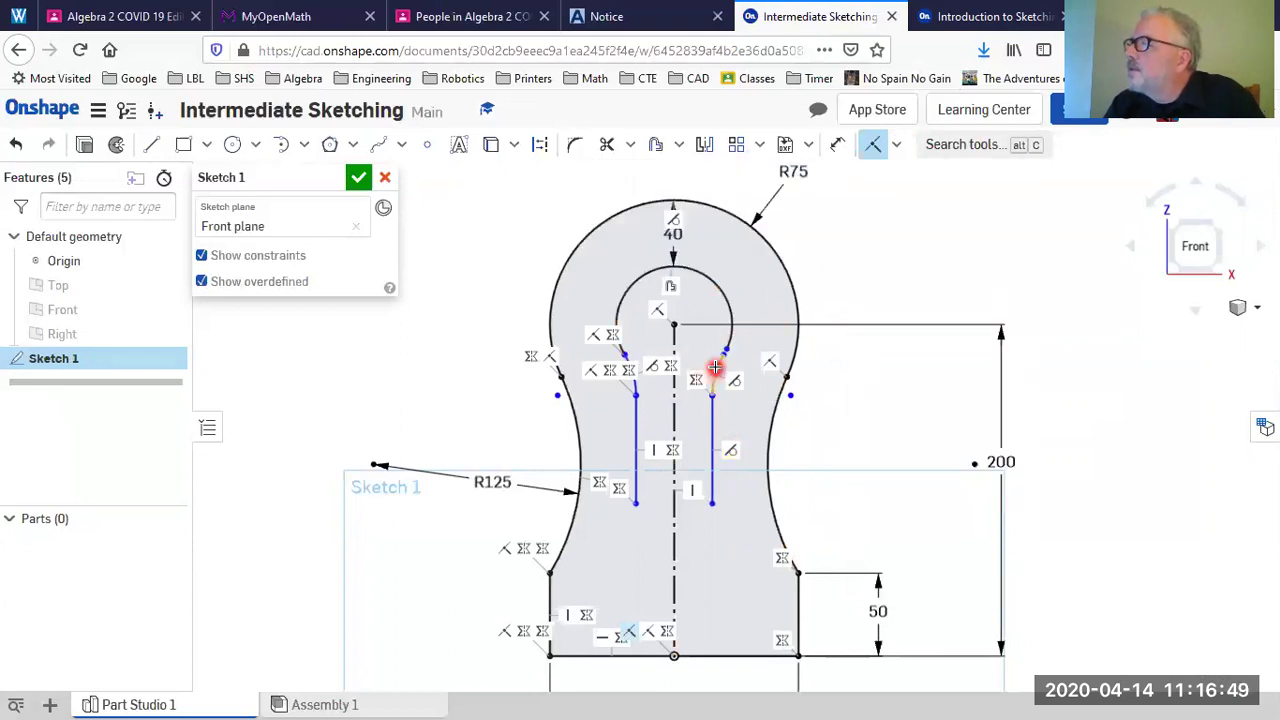
scroll(715, 368, up, 5)
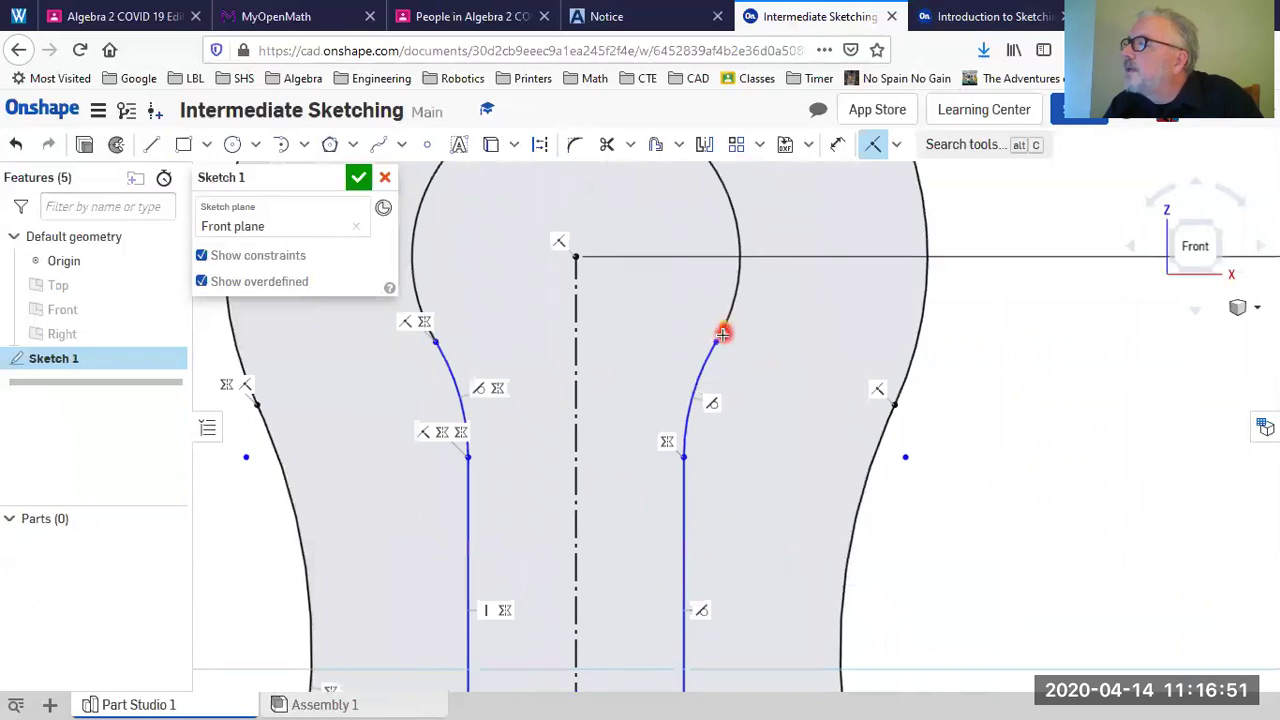
click(722, 331)
click(719, 340)
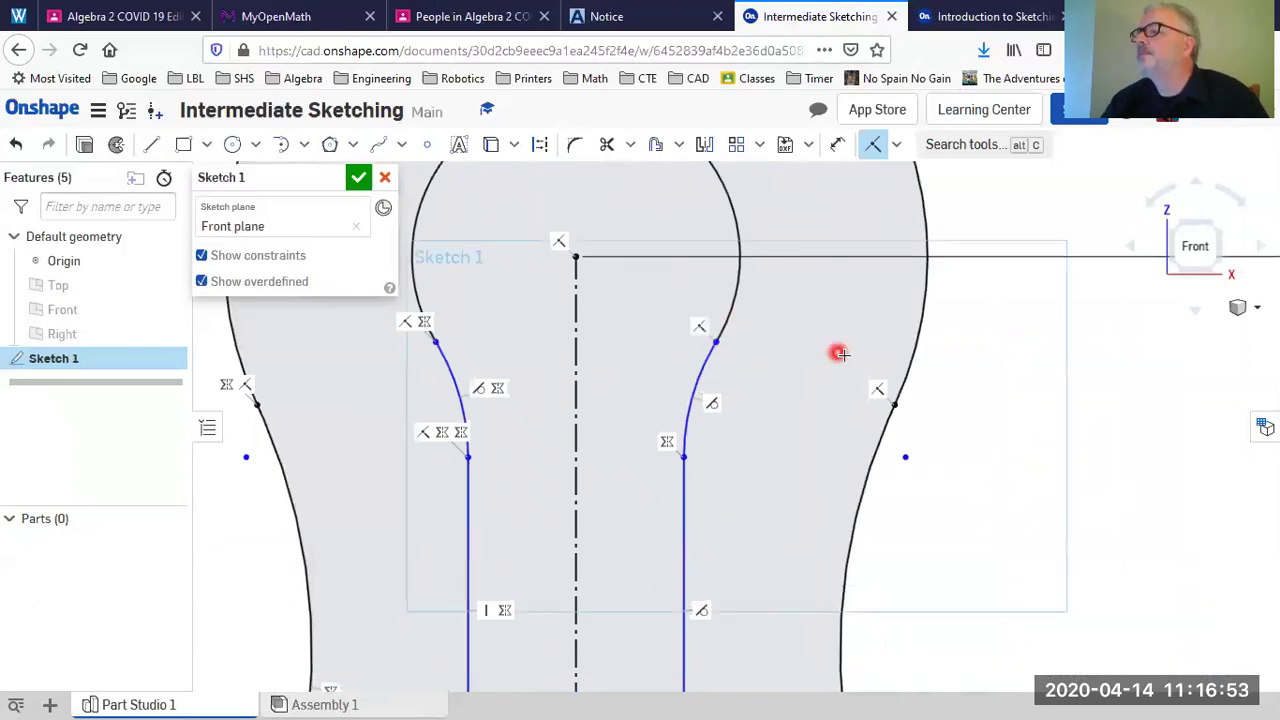
Step: Hide the constraint symbols in the sketch
scroll(837, 345, down, 5)
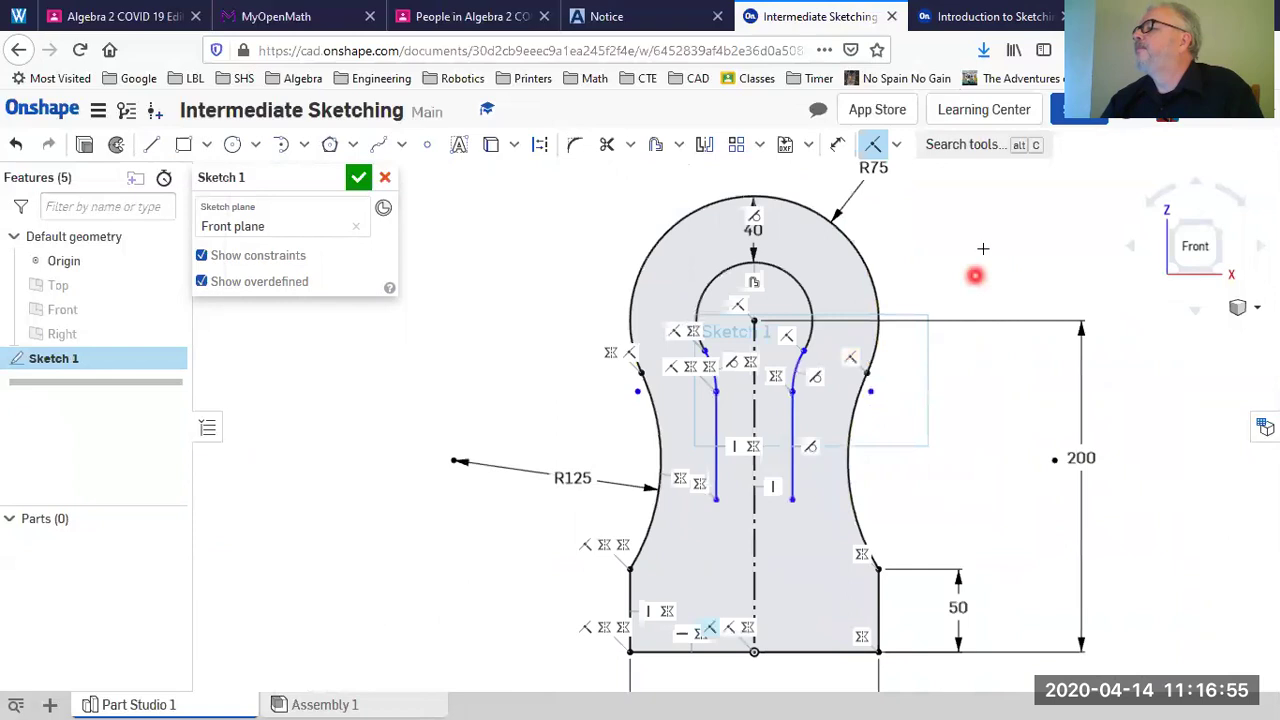
scroll(972, 225, down, 2)
mouse_move(974, 246)
middle_down()
mouse_move(843, 237)
mouse_move(800, 212)
middle_up()
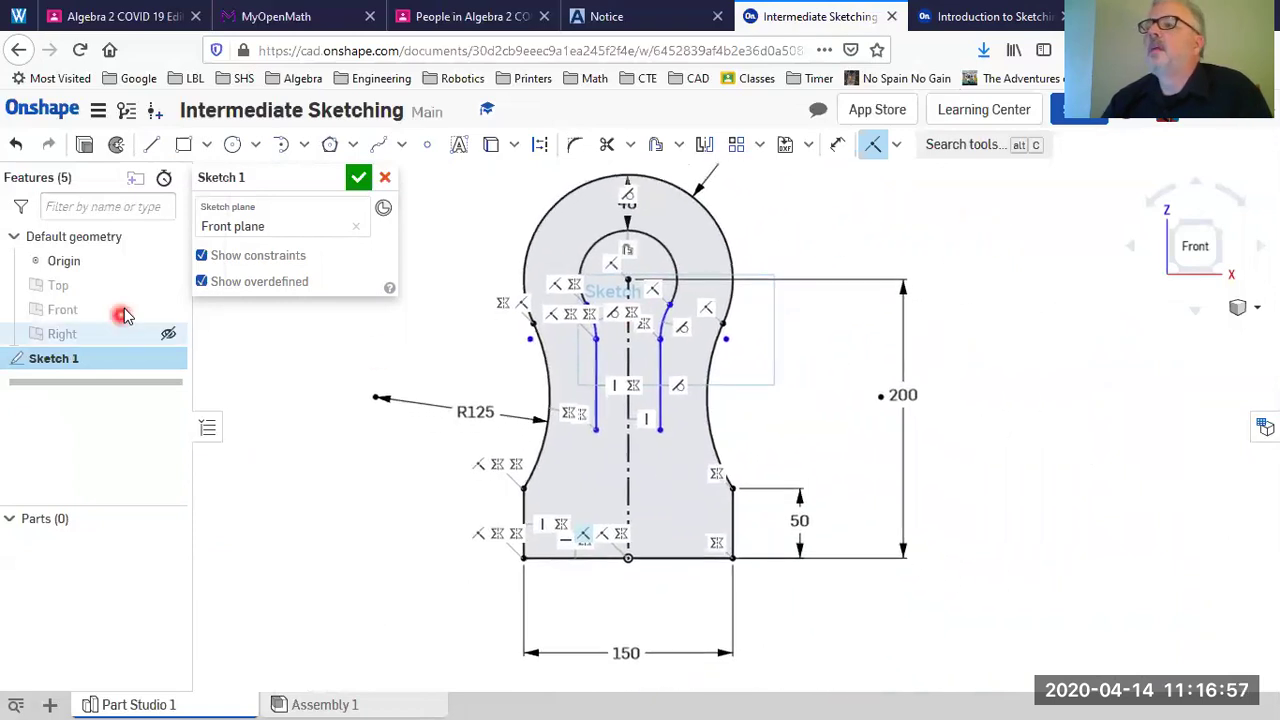
click(294, 257)
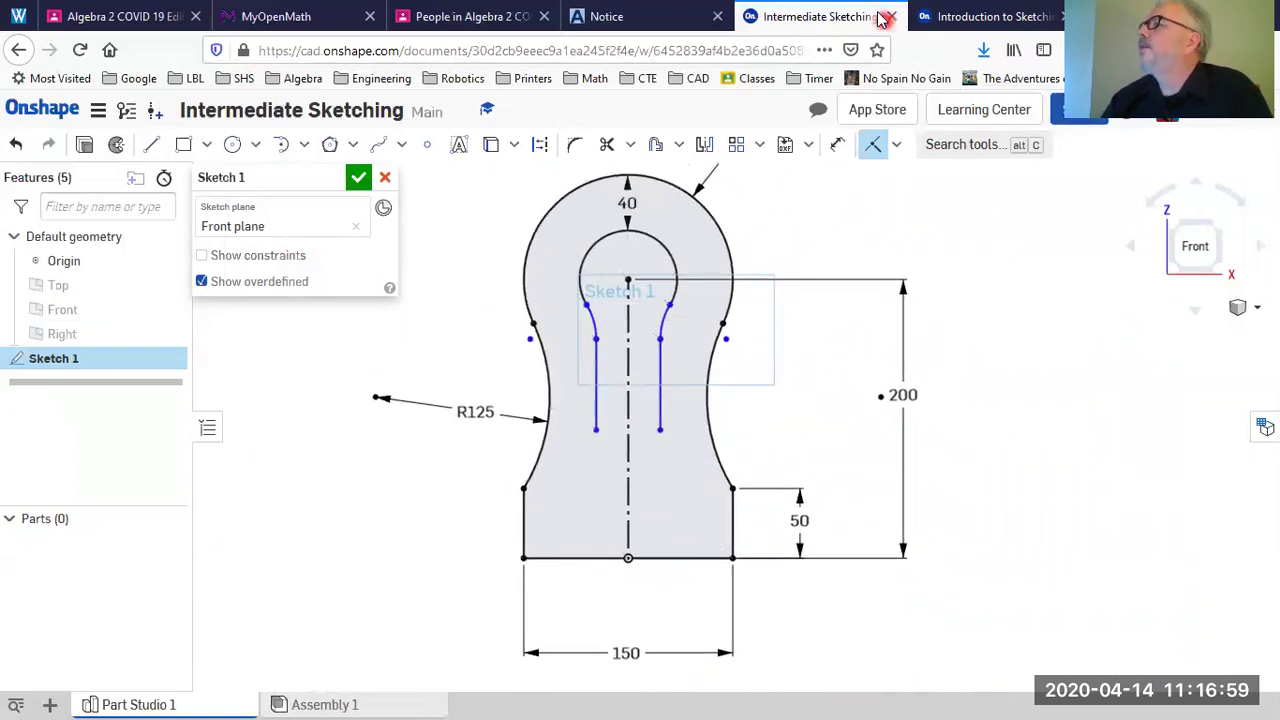
Step: Following slide 12, close the inner profile with a tangent arc connecting the lower endpoints of the two vertical lines
click(1000, 17)
click(975, 650)
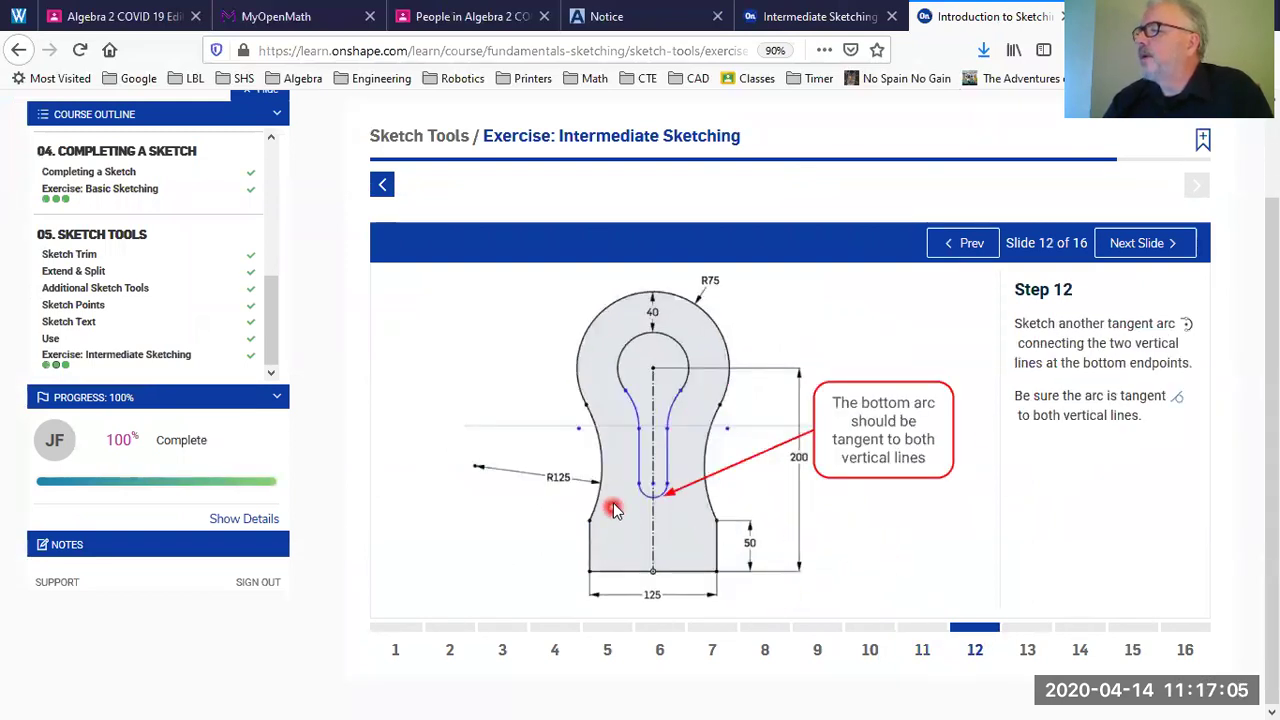
click(818, 20)
click(282, 144)
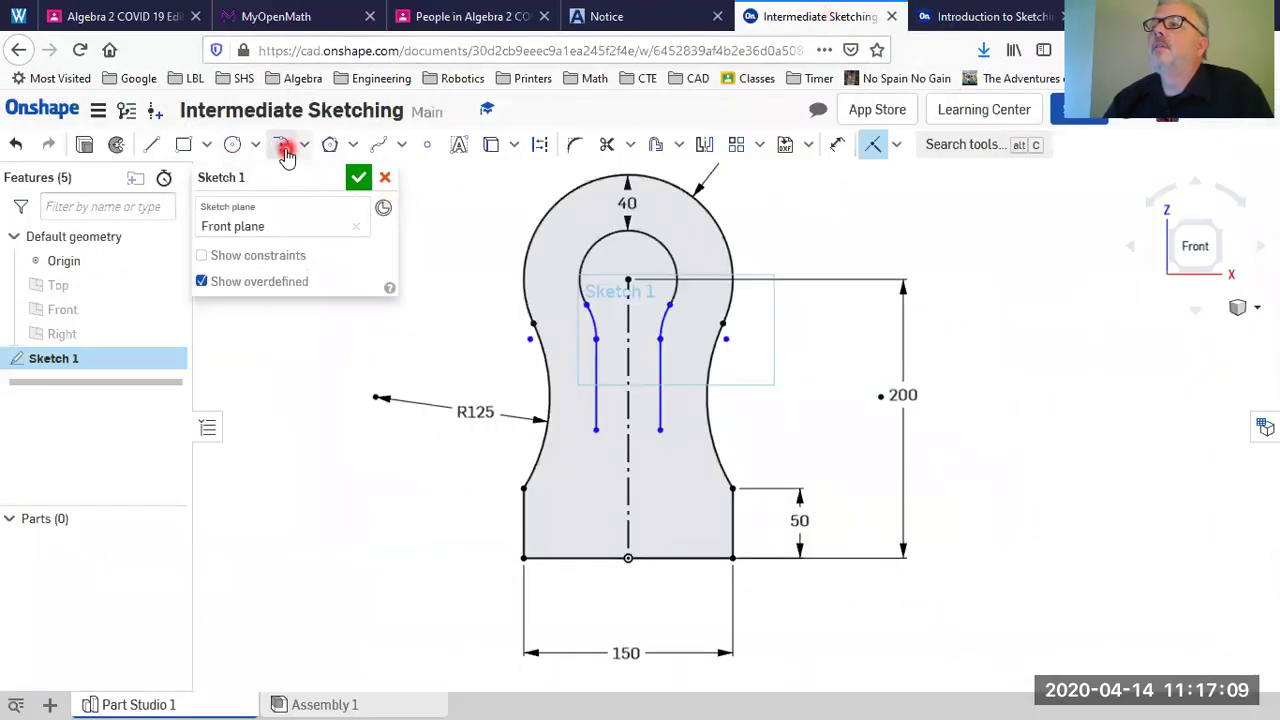
click(596, 430)
click(659, 430)
Step: Read the center point rectangle instructions on slide 13 of the course exercise and return to the sketch
click(955, 28)
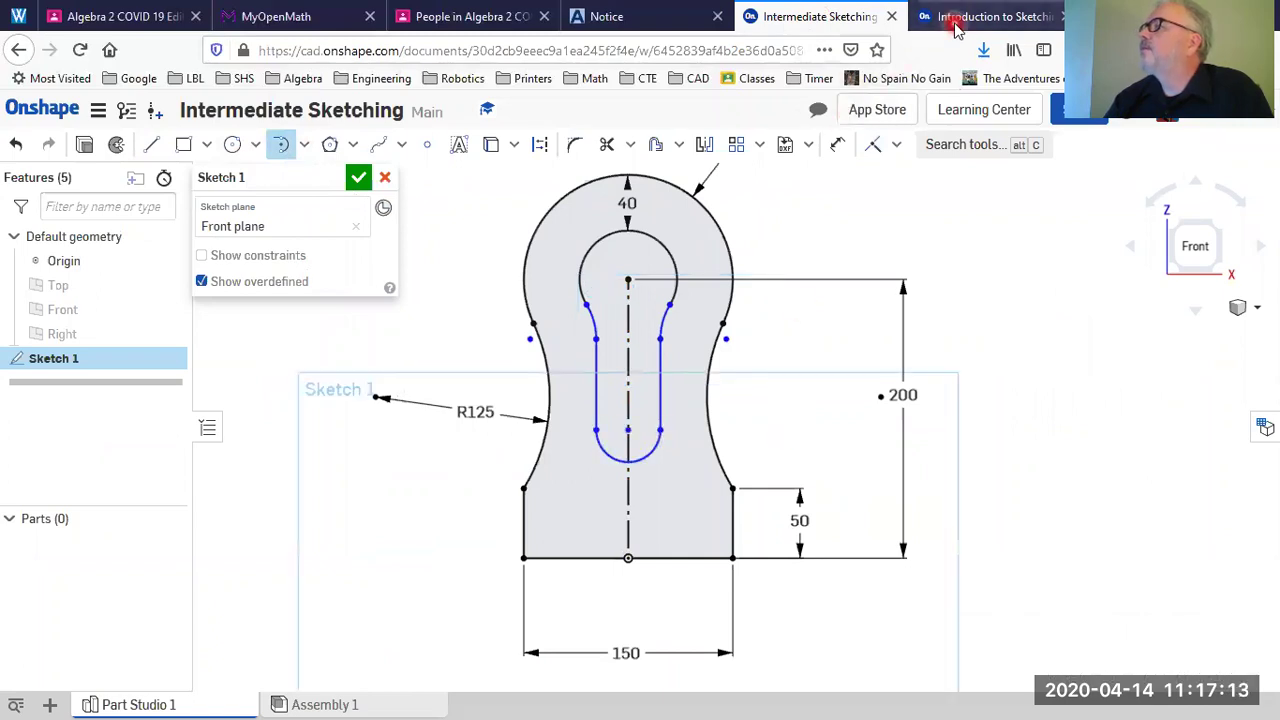
click(985, 16)
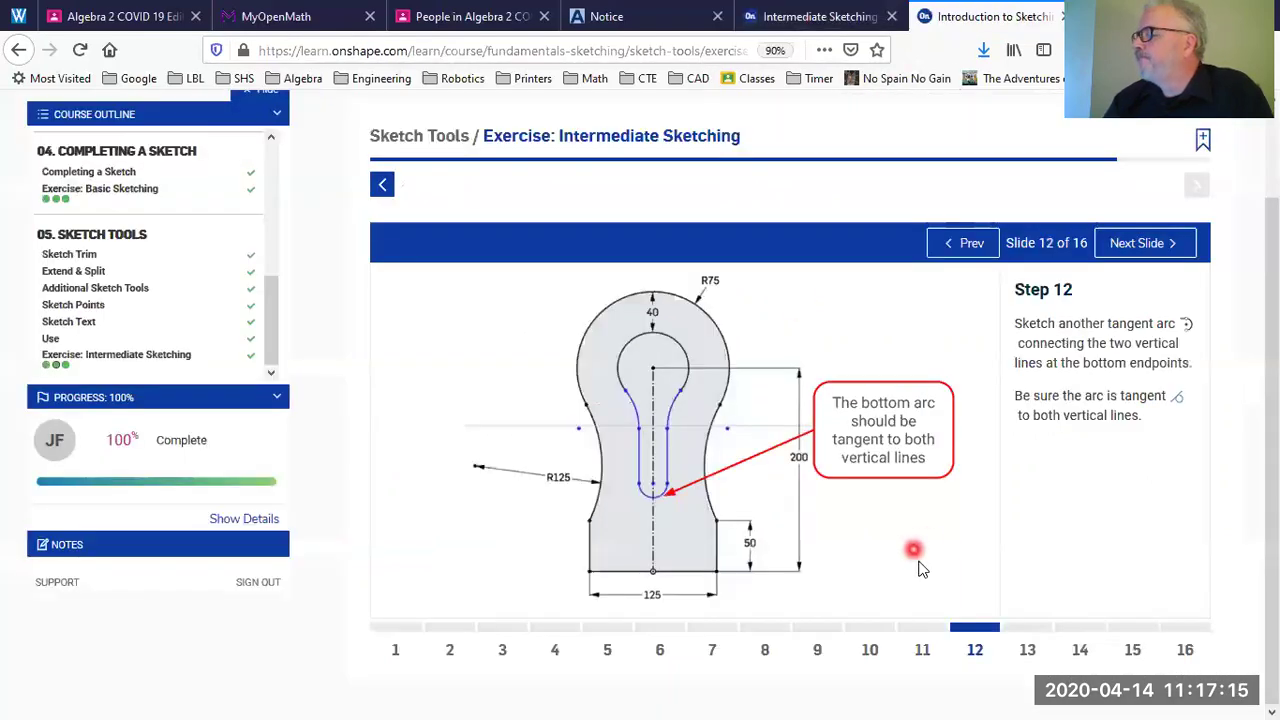
click(1030, 637)
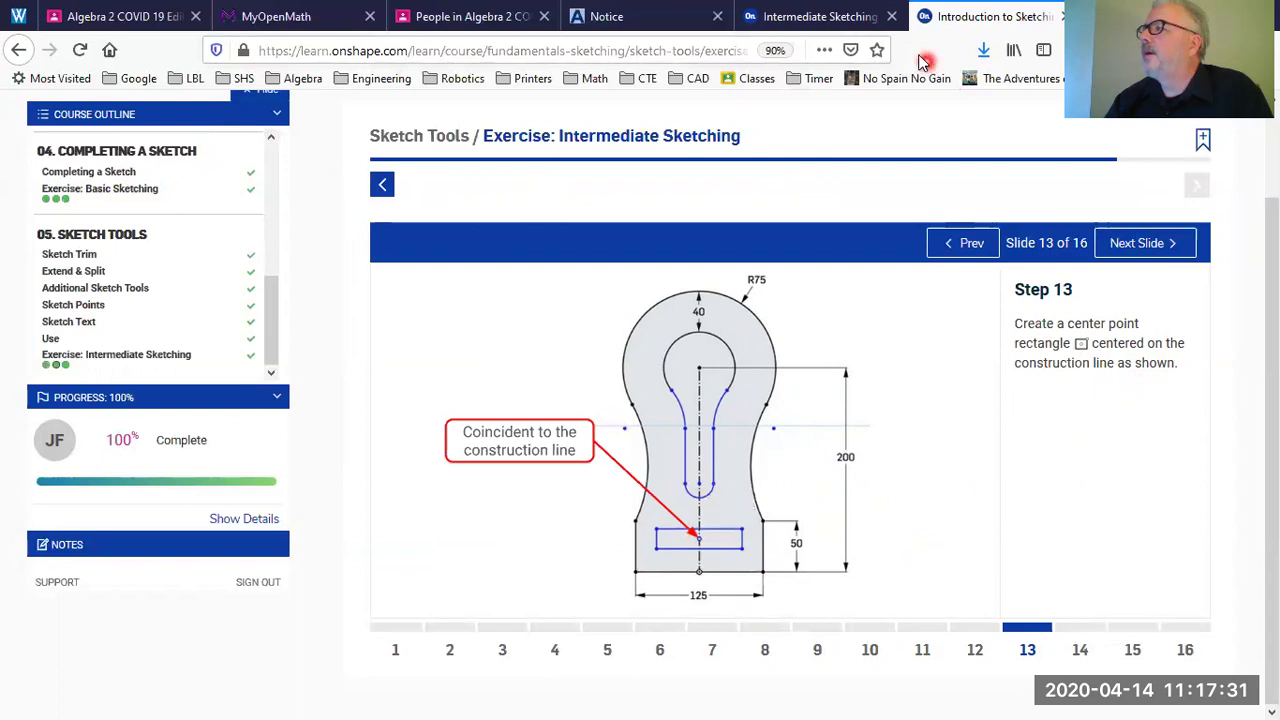
click(843, 17)
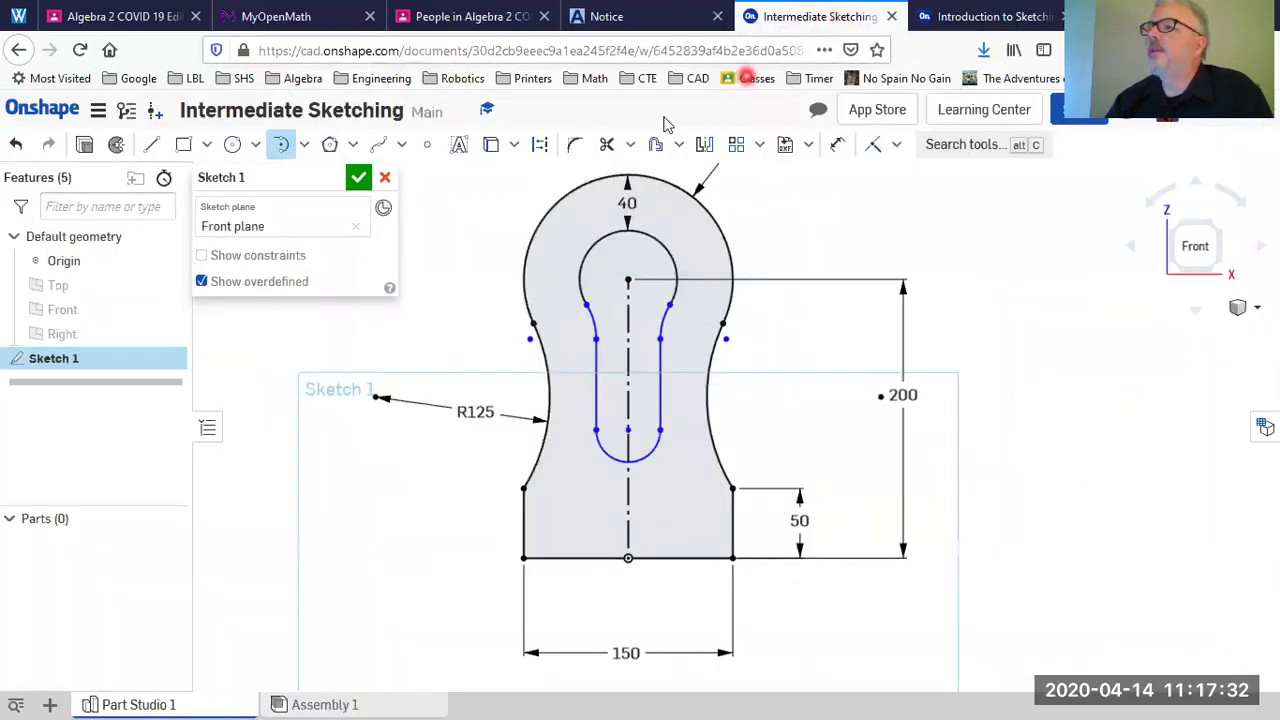
Step: Draw a center point rectangle about 77 by 23 mm below the keyhole slot, centered on the vertical construction line
click(207, 145)
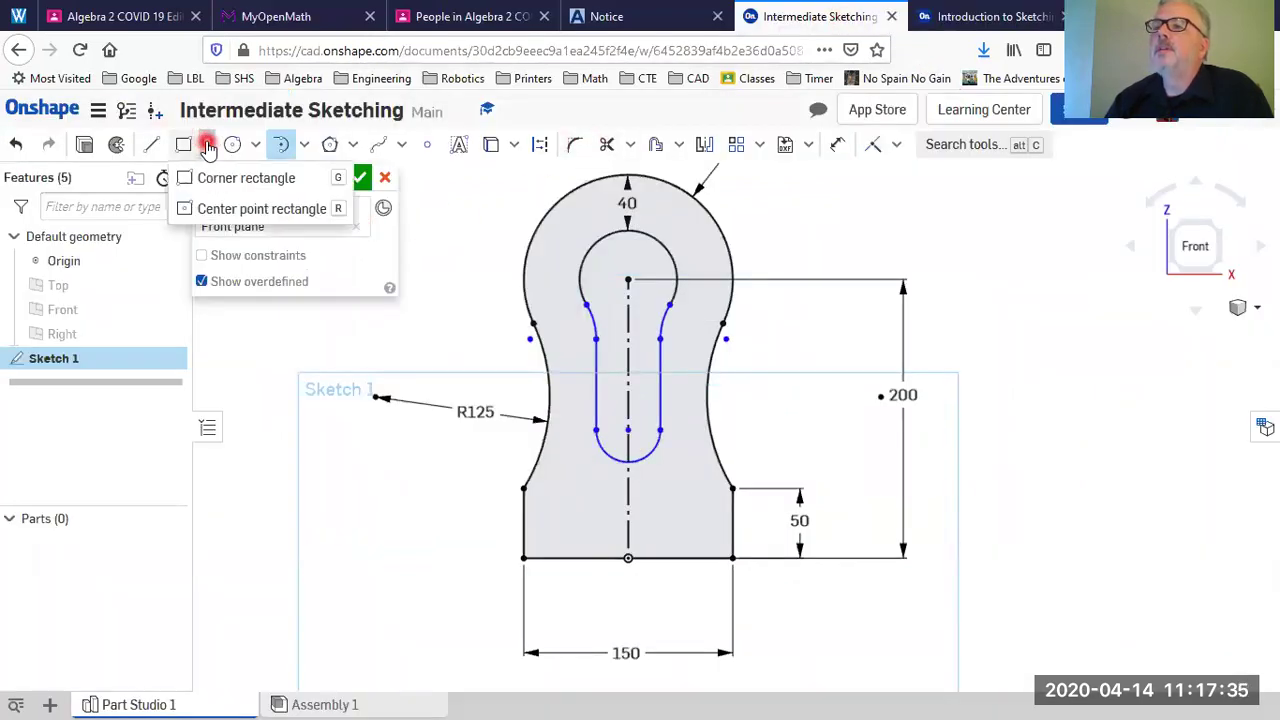
click(228, 210)
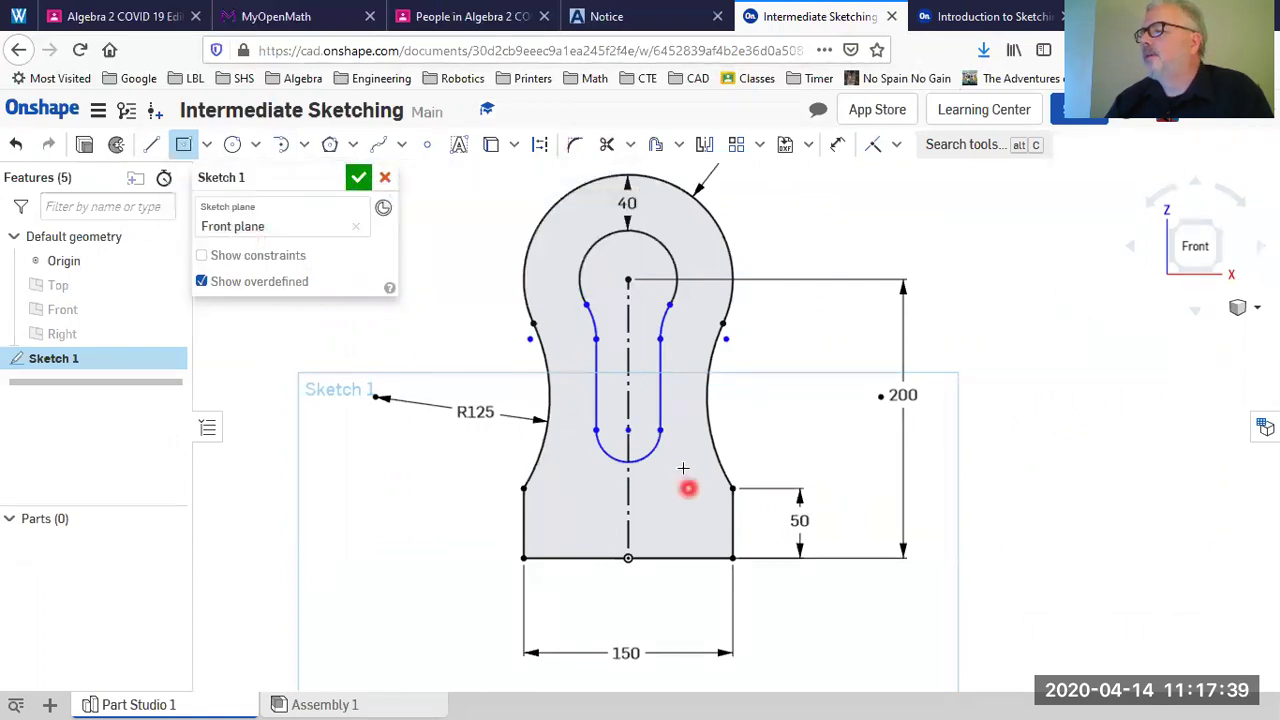
click(627, 503)
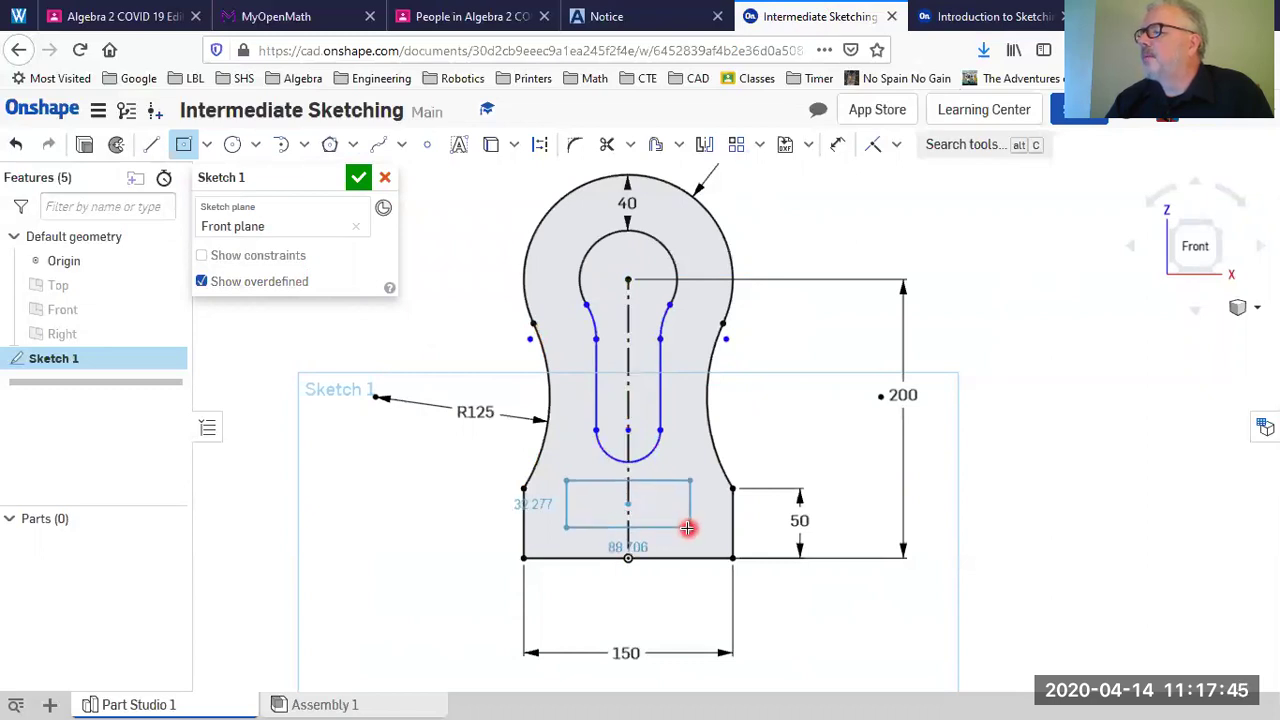
click(680, 519)
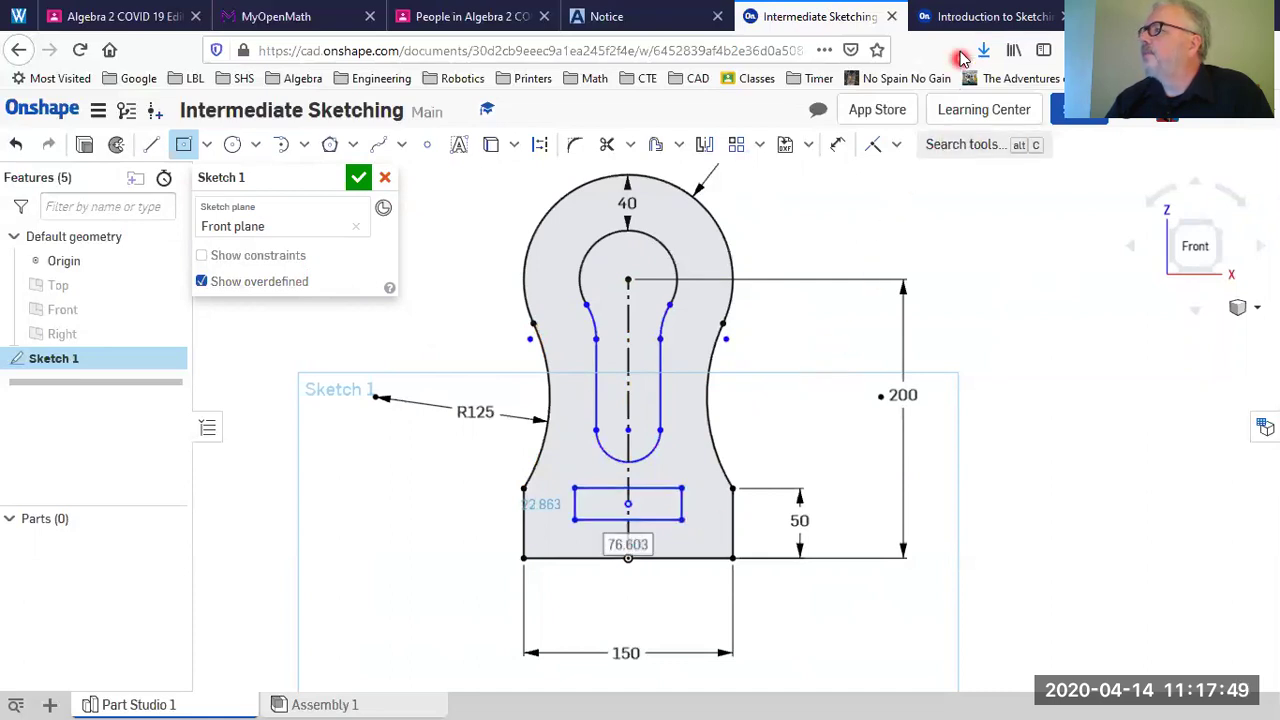
Step: Read the additional dimensions on slide 14 of the course exercise and return to the sketch
click(966, 16)
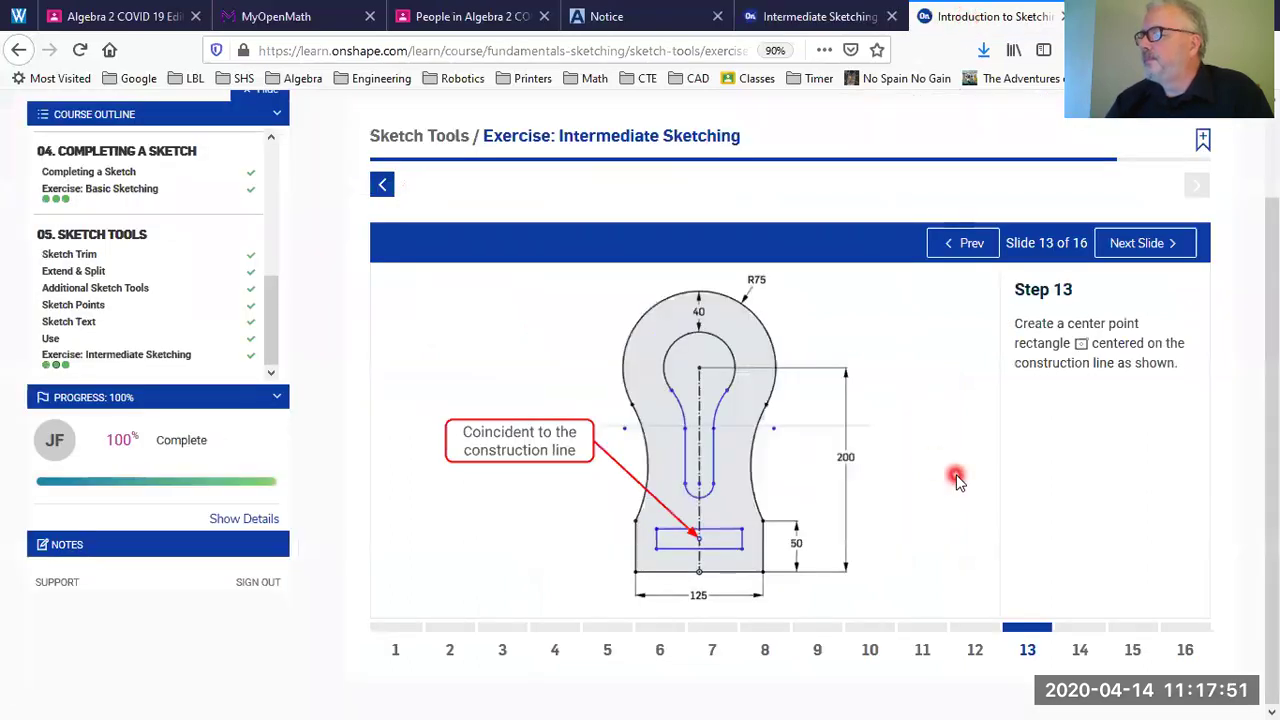
click(1077, 648)
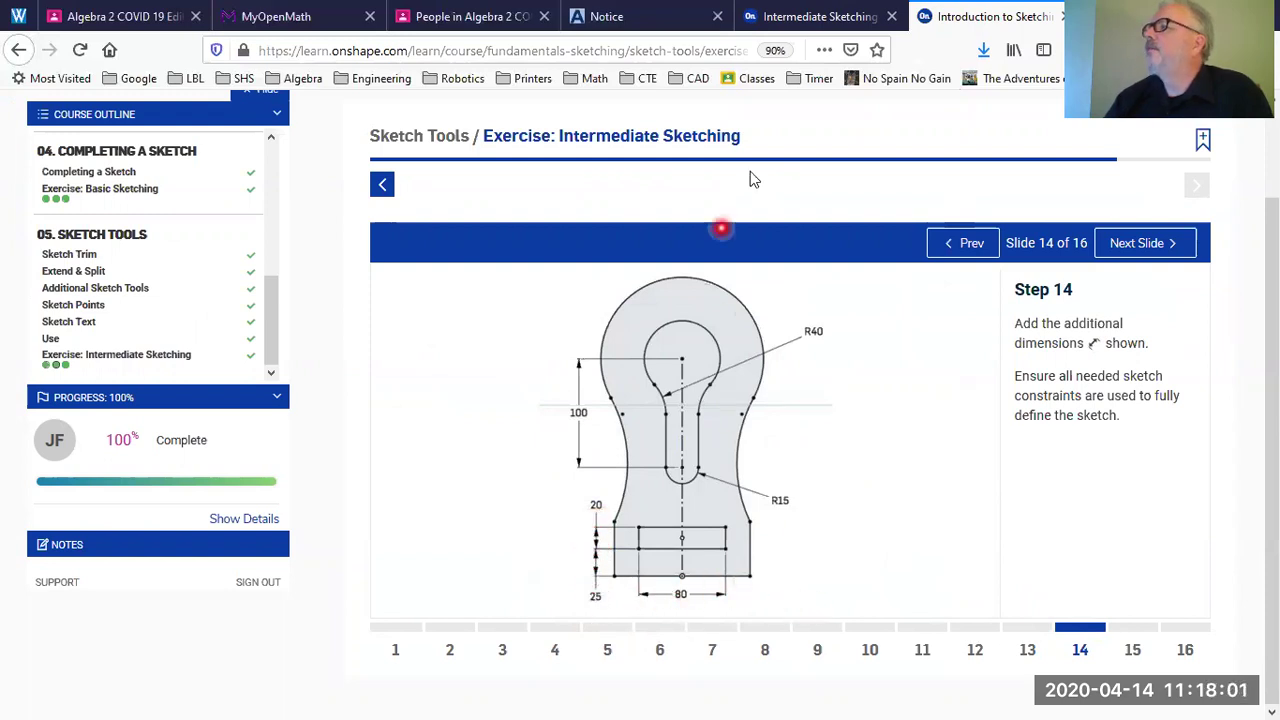
click(808, 18)
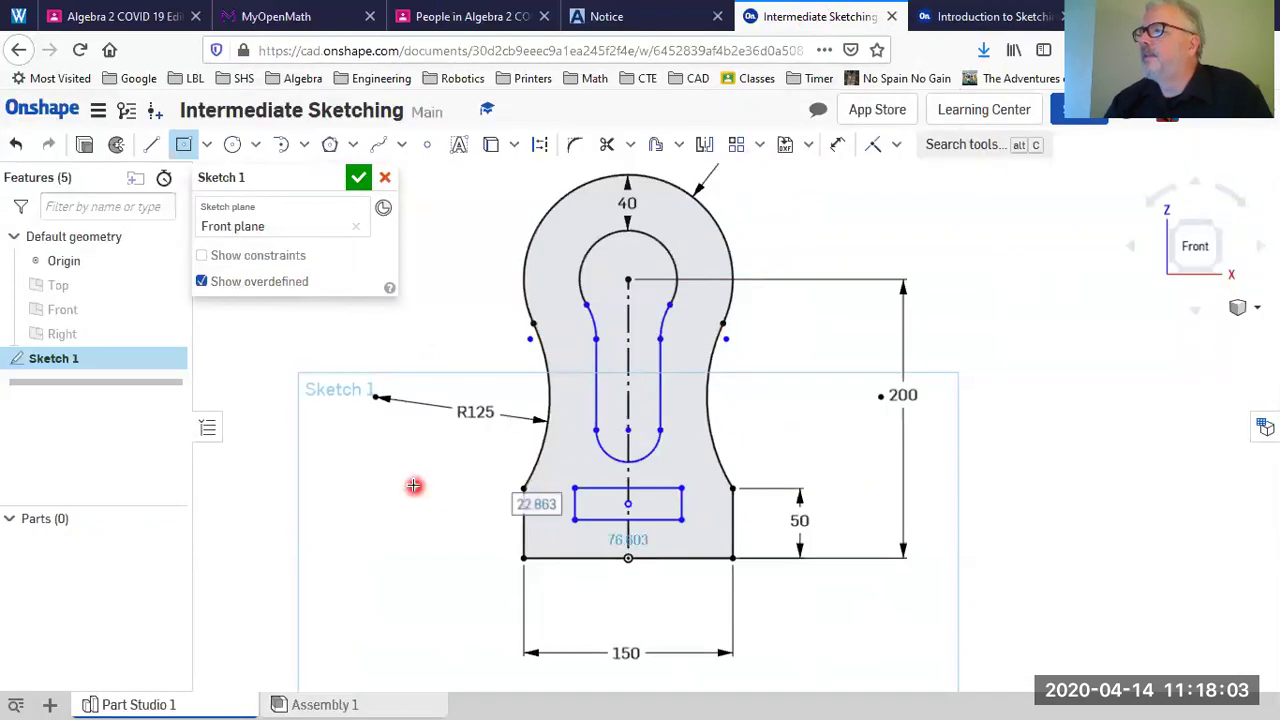
Step: Dimension the vertical distance from the outline's base to the rectangle's lower edge as 25 mm
click(838, 144)
click(513, 548)
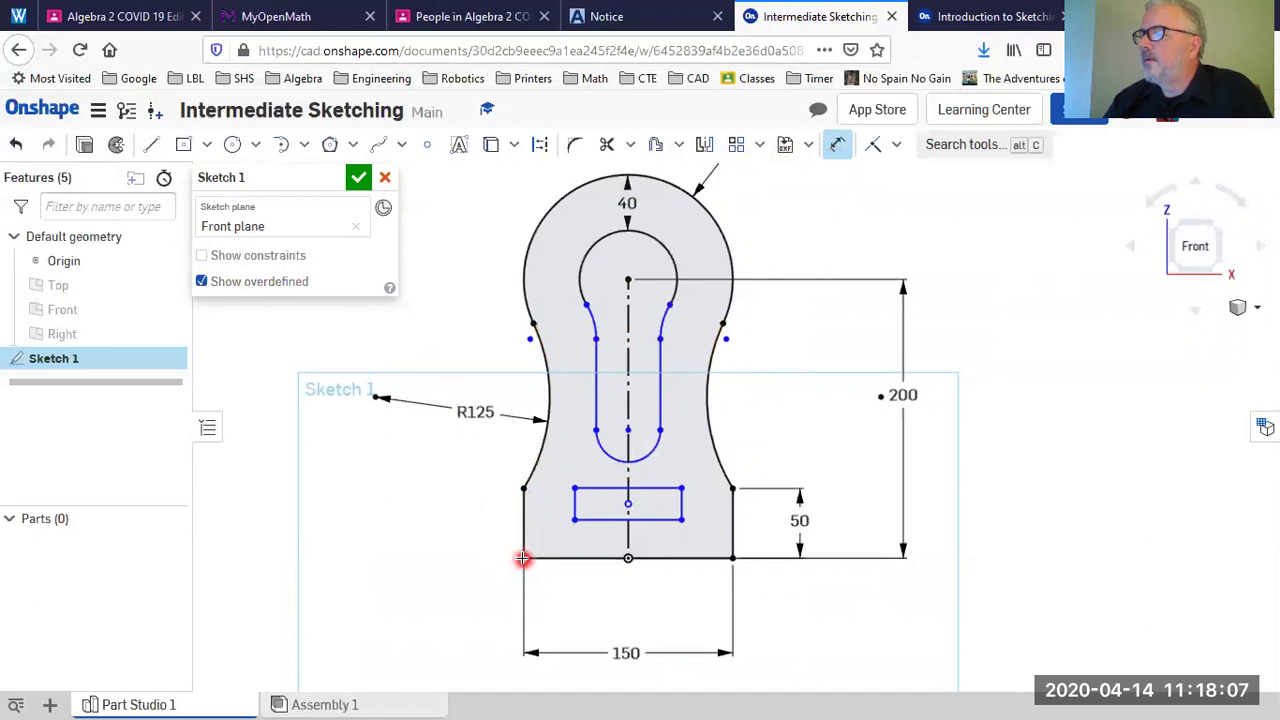
click(573, 519)
click(448, 540)
key(BackSpace)
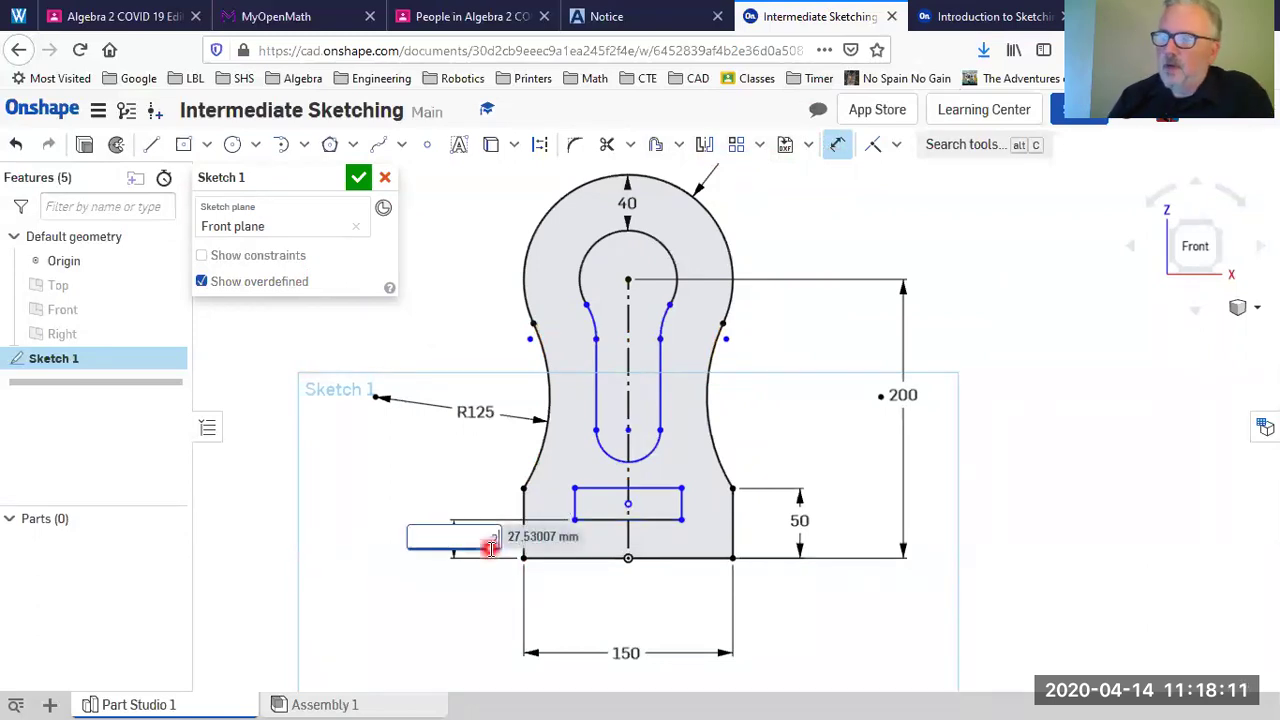
text(25)
key(Return)
Step: Dimension the rectangle's height as 20 mm
click(575, 521)
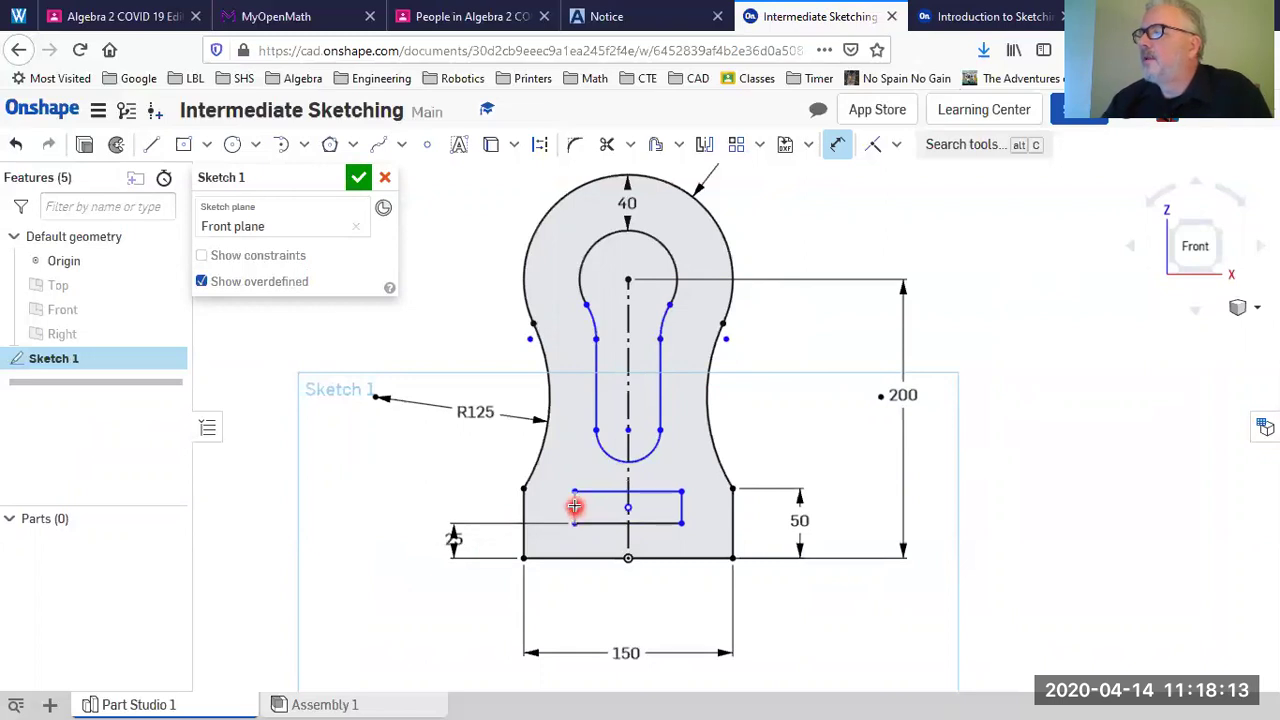
click(548, 505)
click(472, 503)
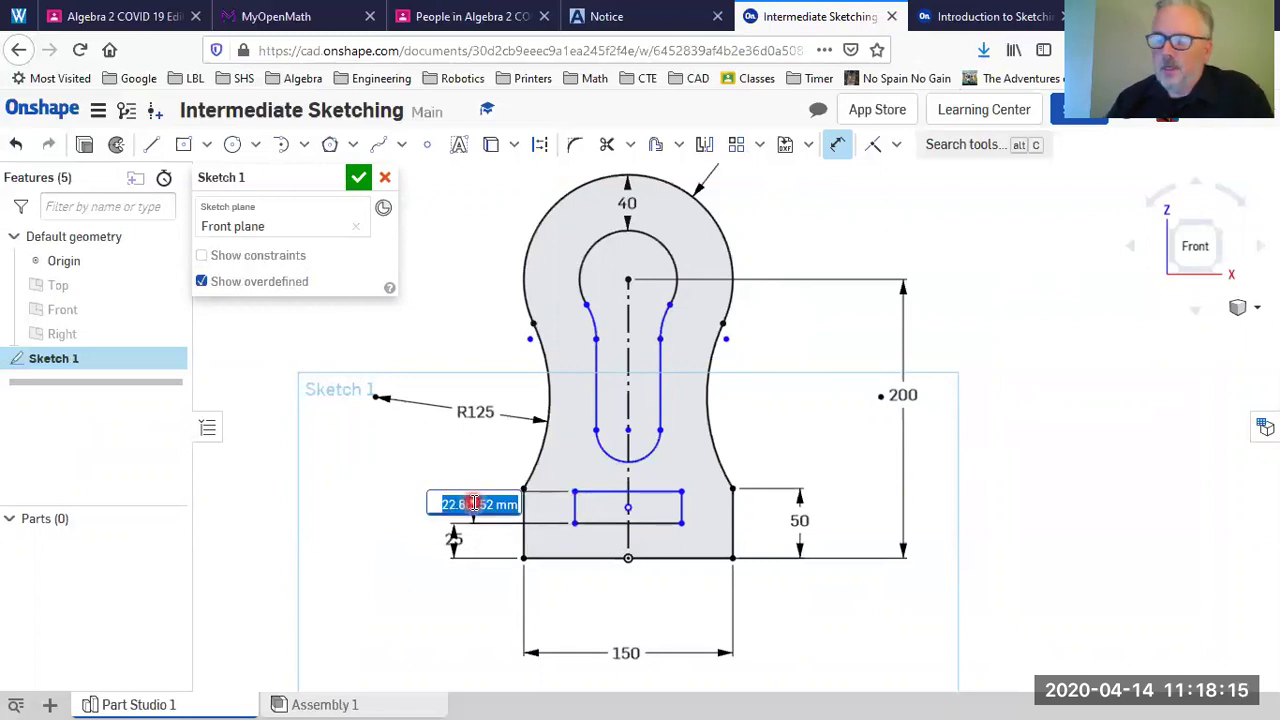
text(20)
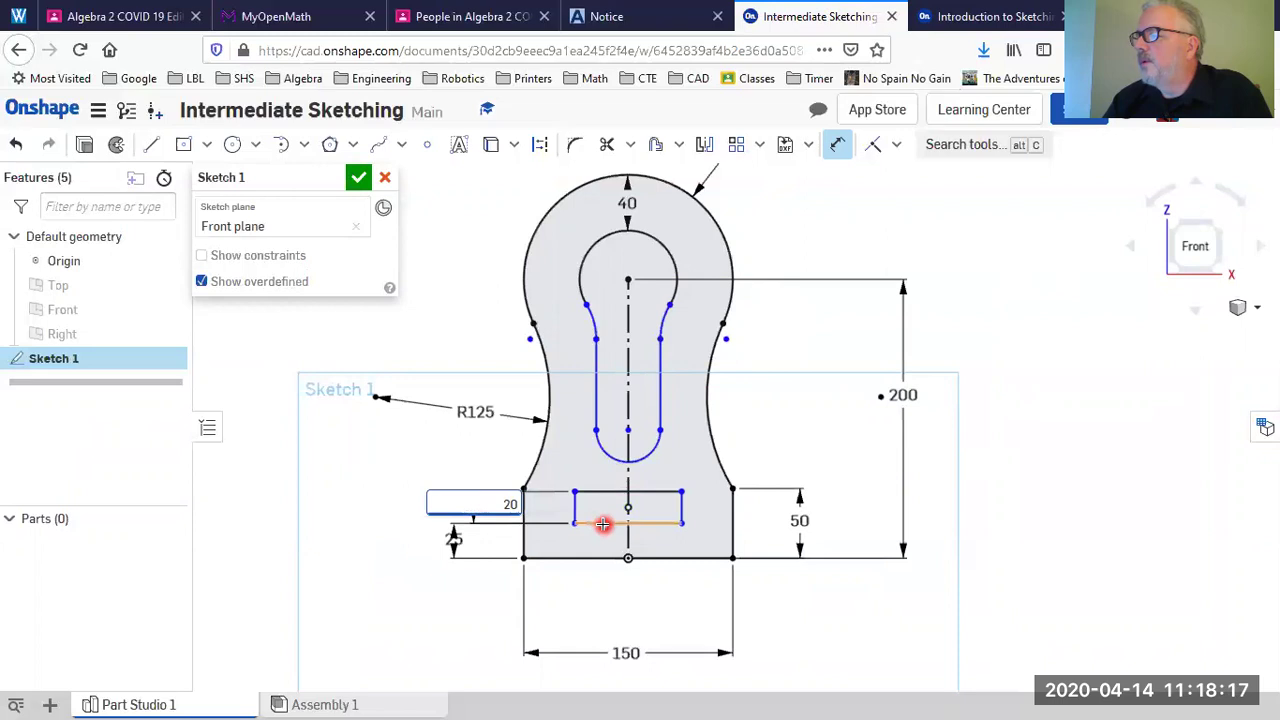
key(Return)
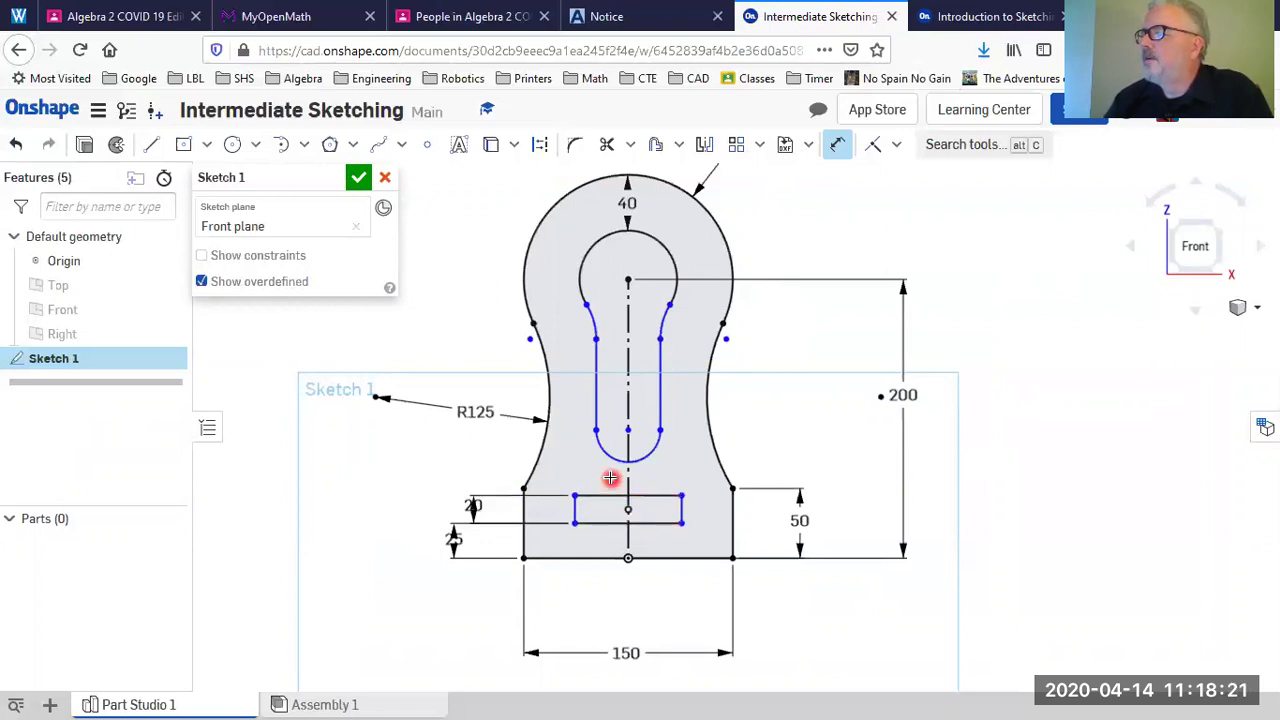
Step: Dimension the rectangle's width as 80 mm and line up its height dimension with the 25 mm dimension
click(608, 494)
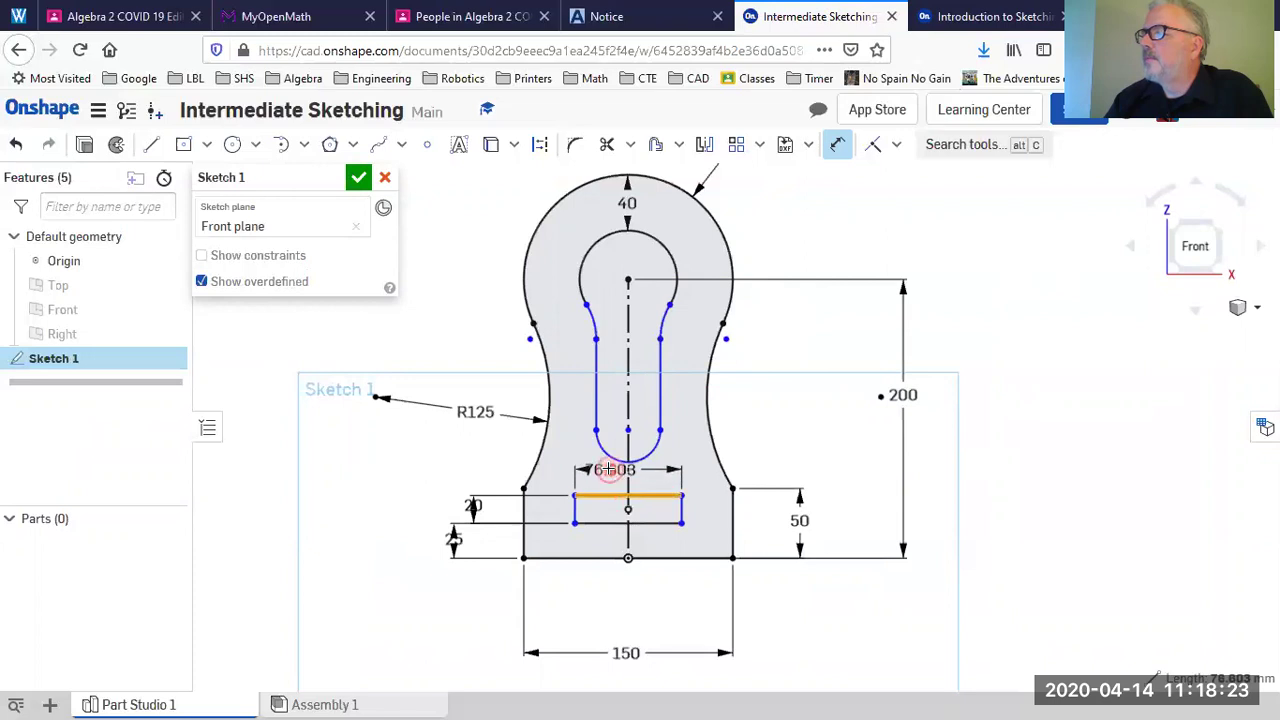
click(622, 482)
text(80)
key(Return)
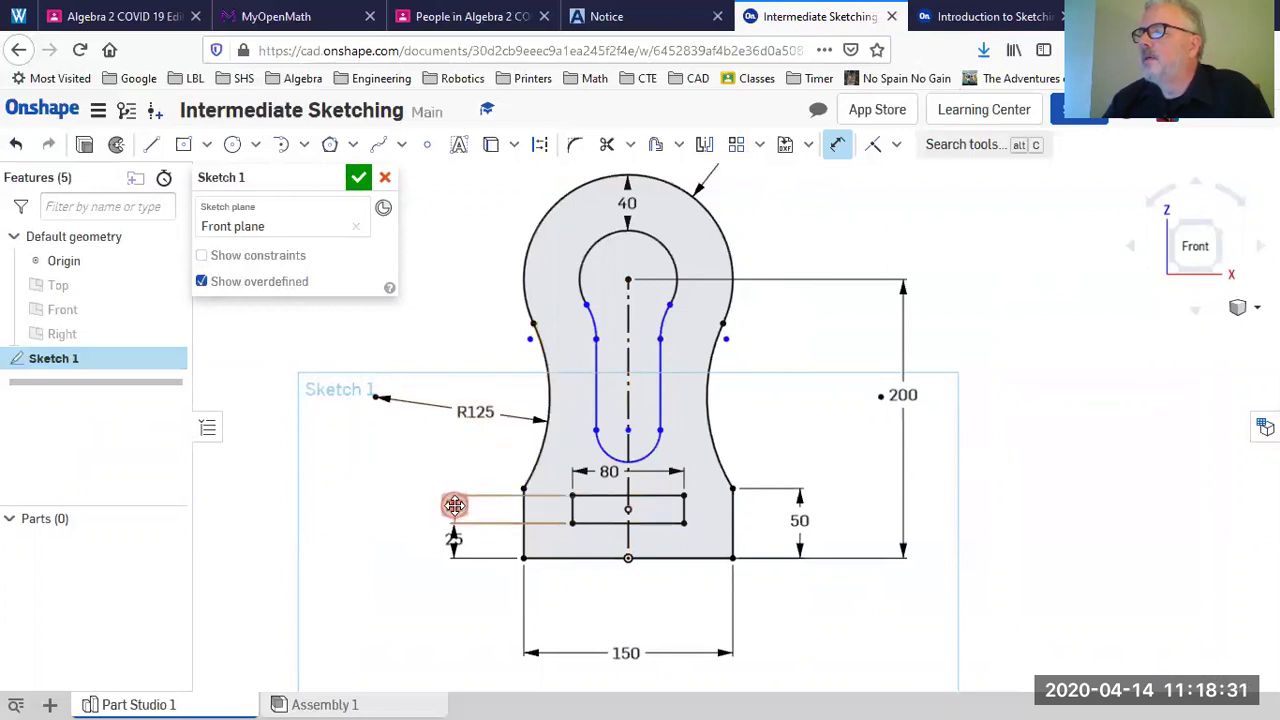
mouse_move(438, 503)
mouse_down()
mouse_move(423, 503)
mouse_move(453, 508)
mouse_up()
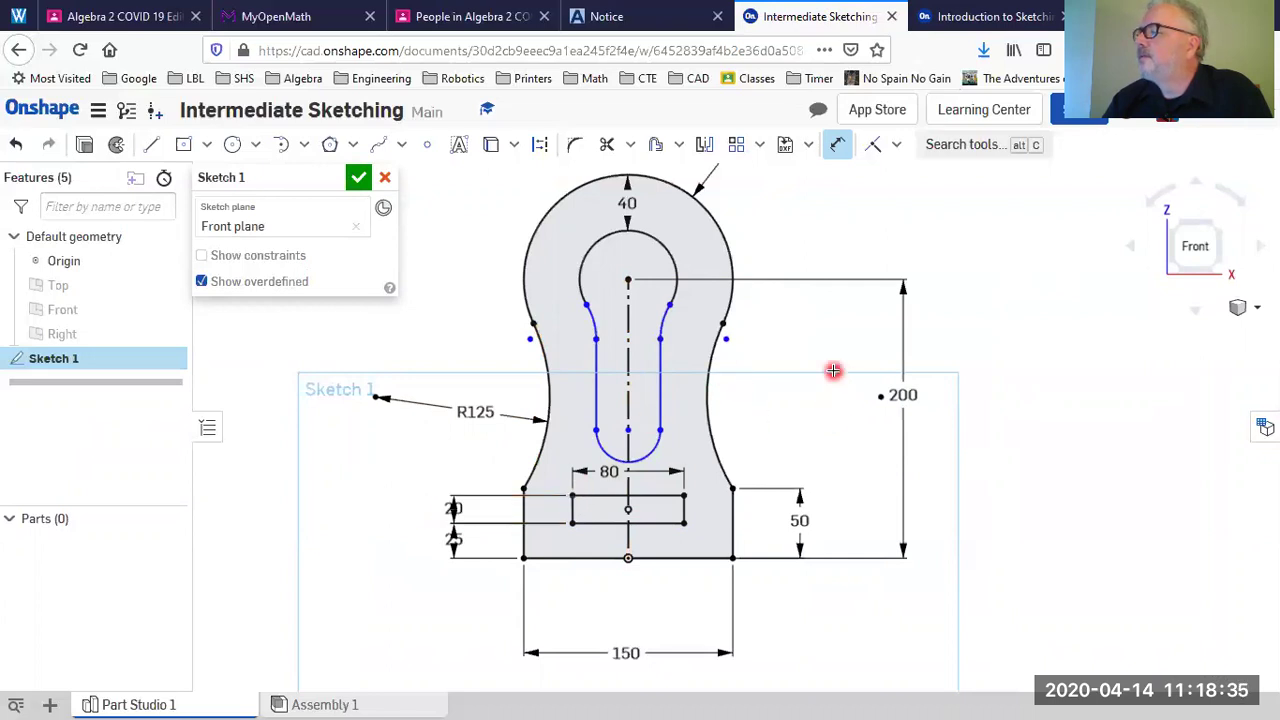
Step: After checking slide 14, dimension the vertical distance between the keyhole's upper center and the lower arc's center as 140 mm
click(980, 17)
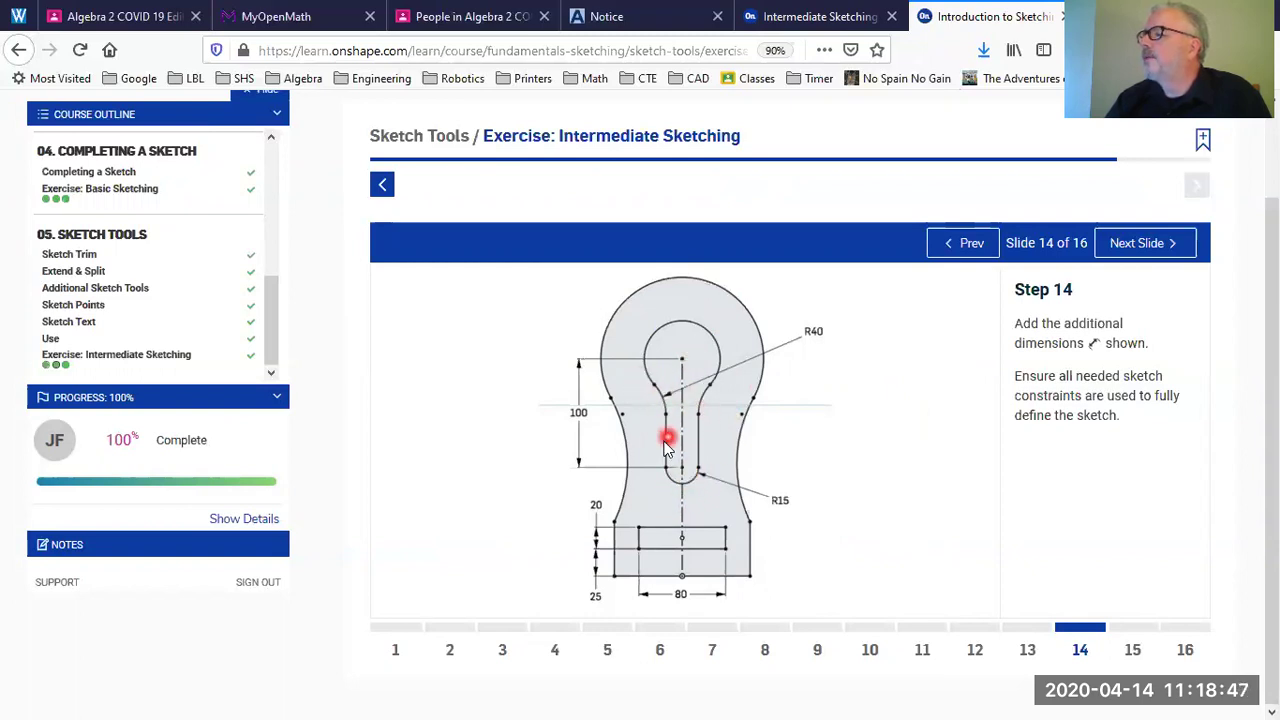
click(796, 13)
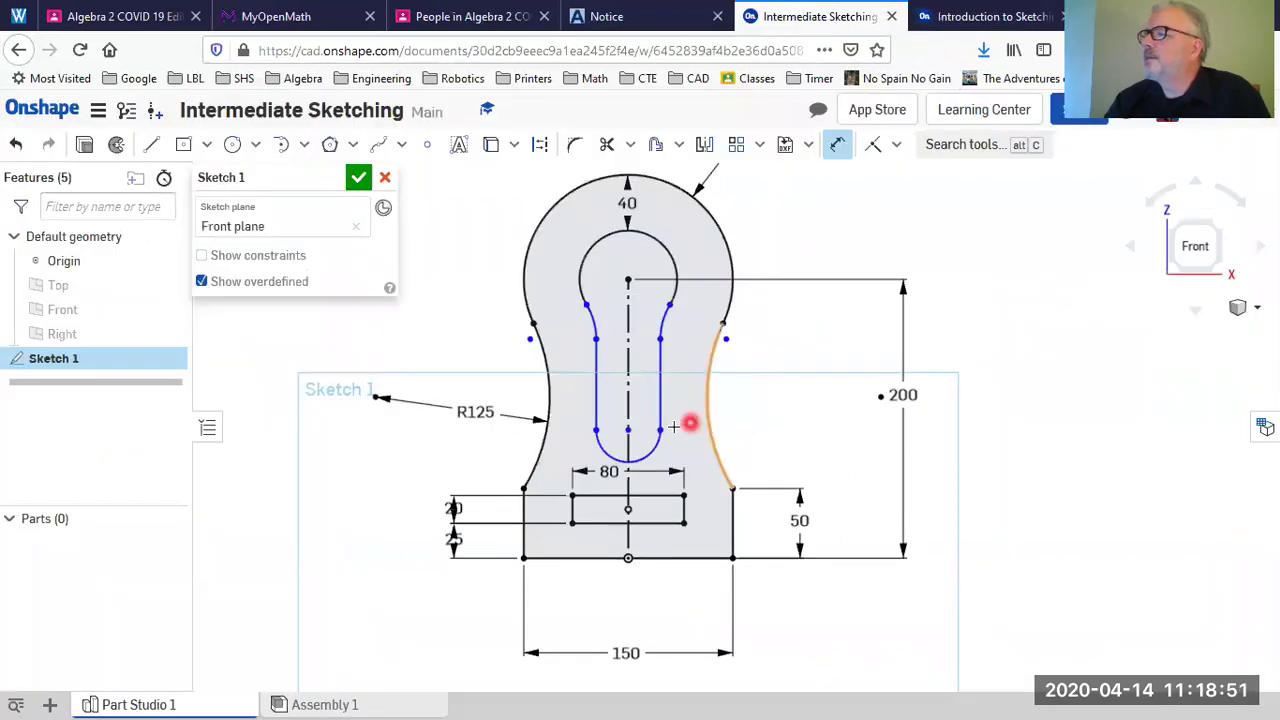
click(627, 430)
key(v)
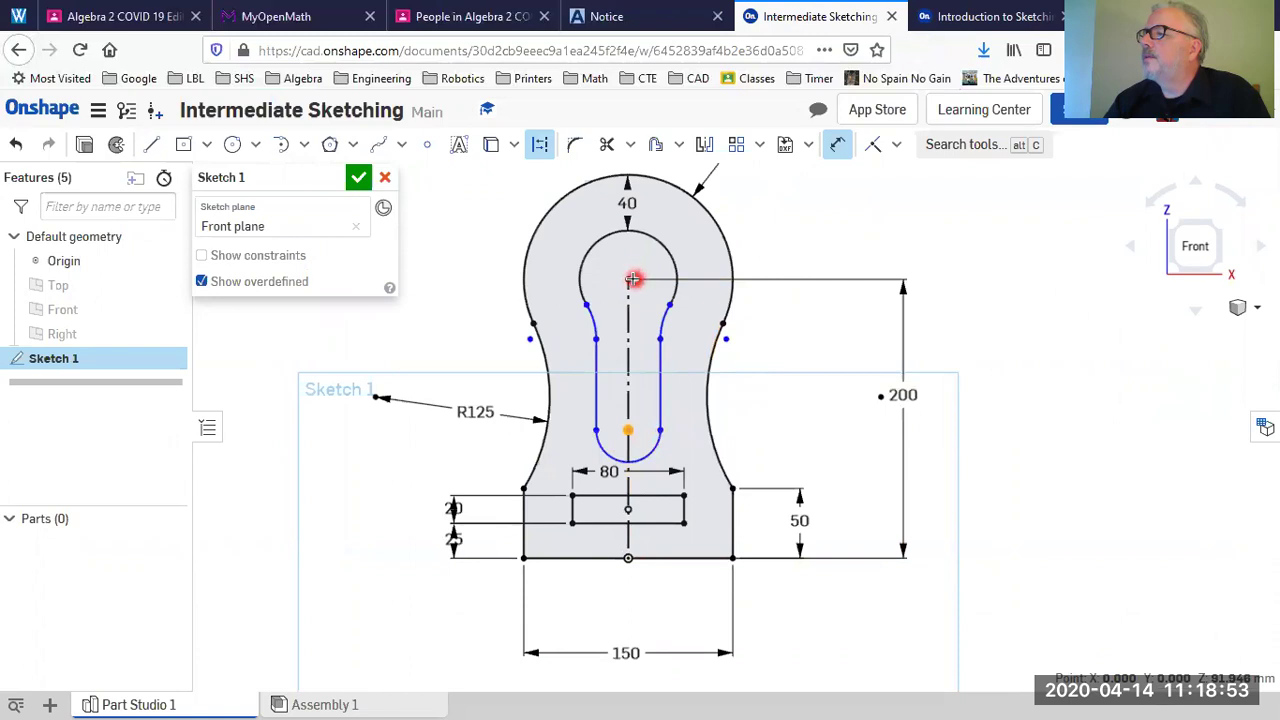
key(d)
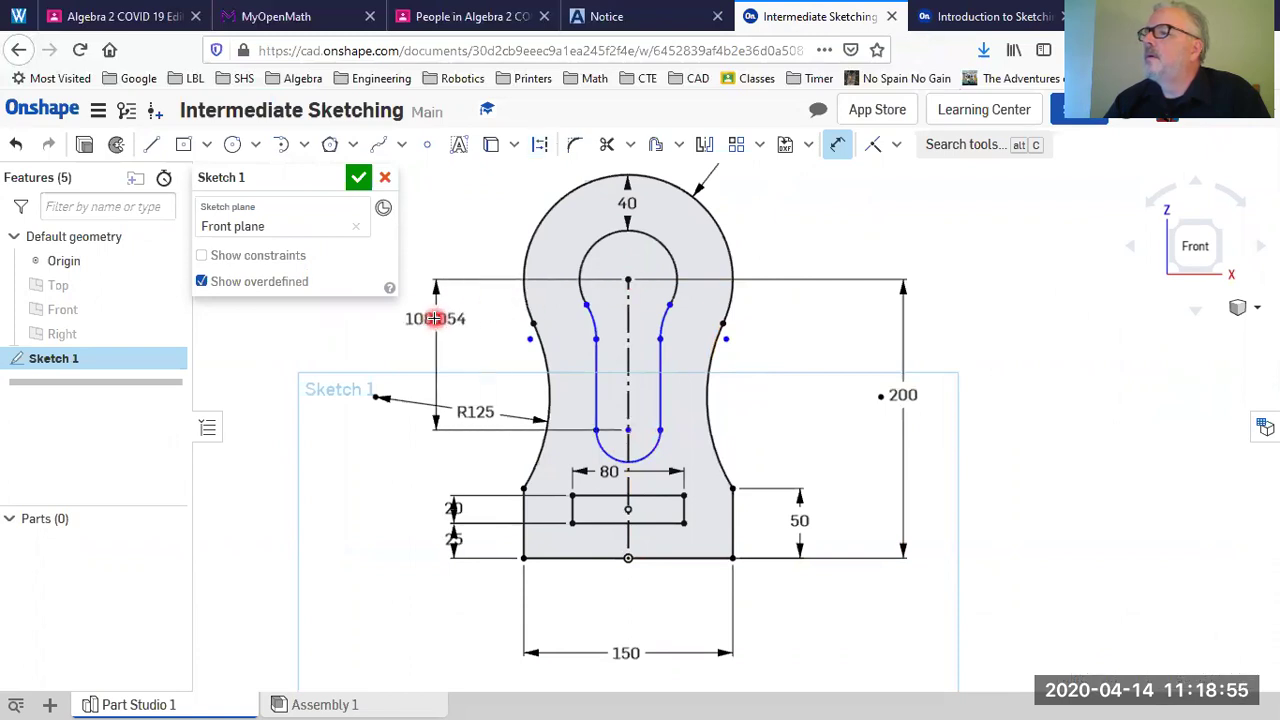
click(498, 353)
key(Return)
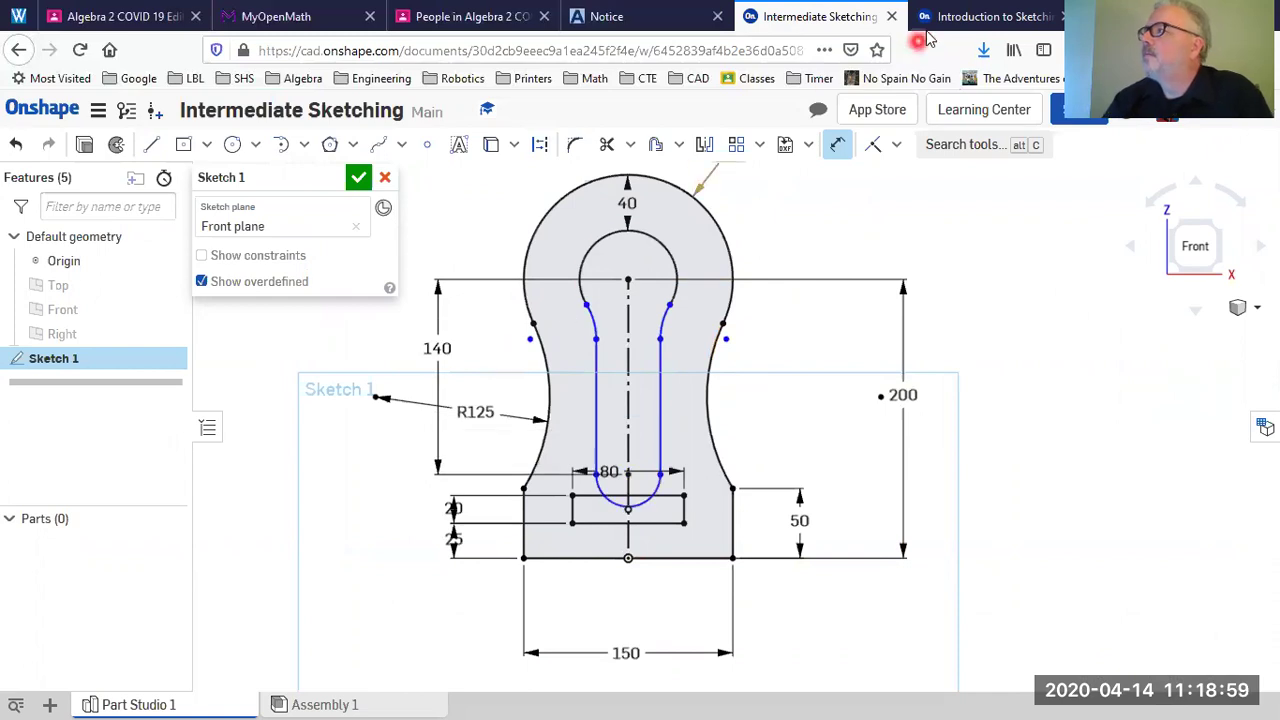
Step: Recheck slide 14 and set the vertical distance between the keyhole's two arc centers to 100 mm
click(985, 16)
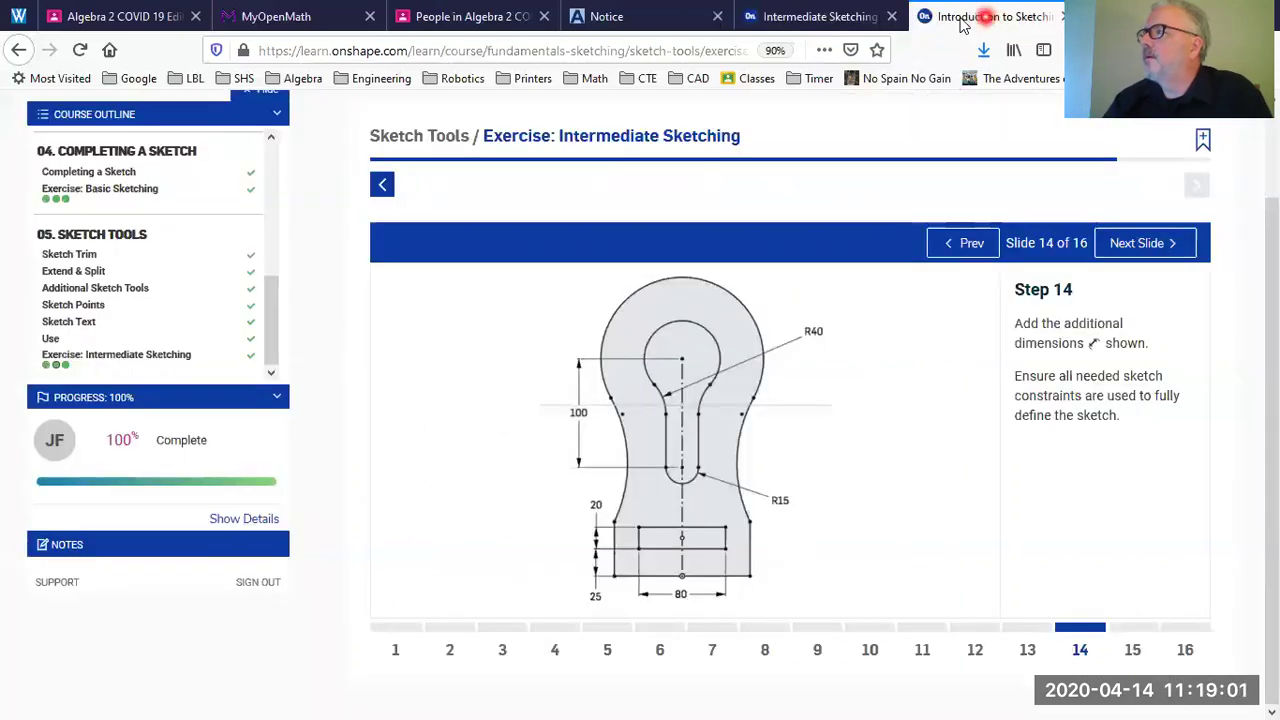
click(850, 16)
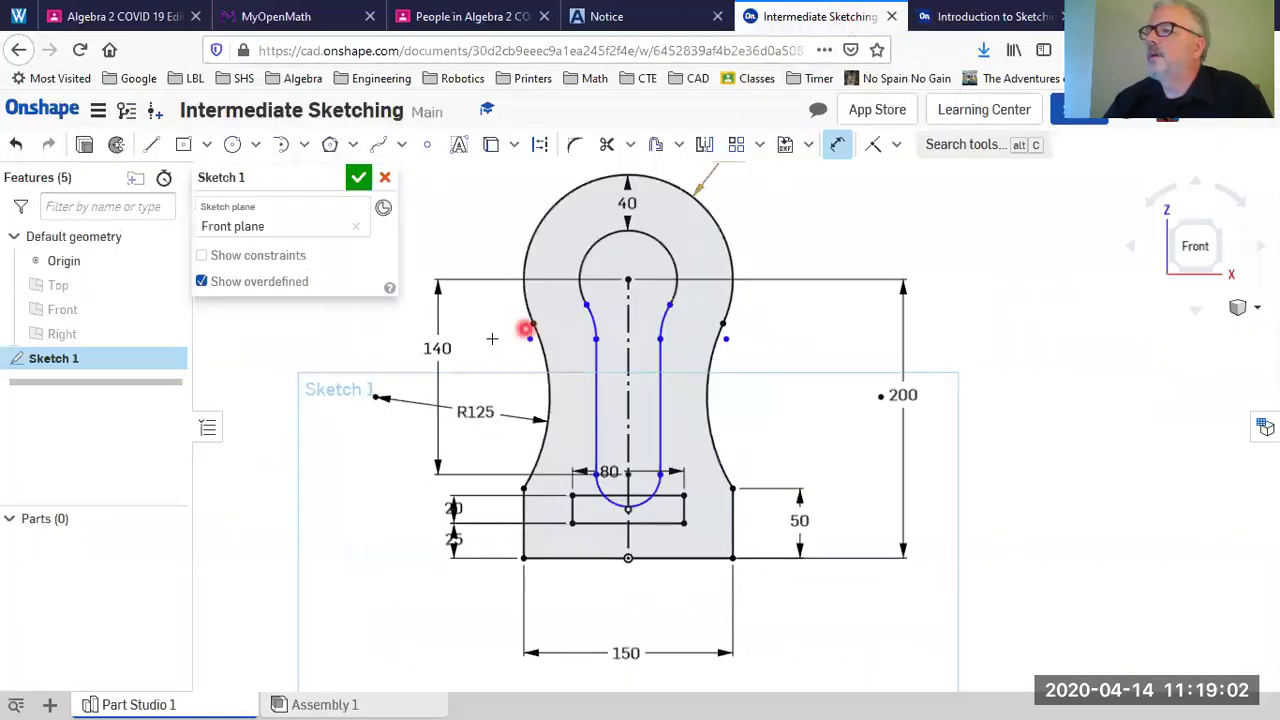
double_click(435, 348)
text(100)
key(Return)
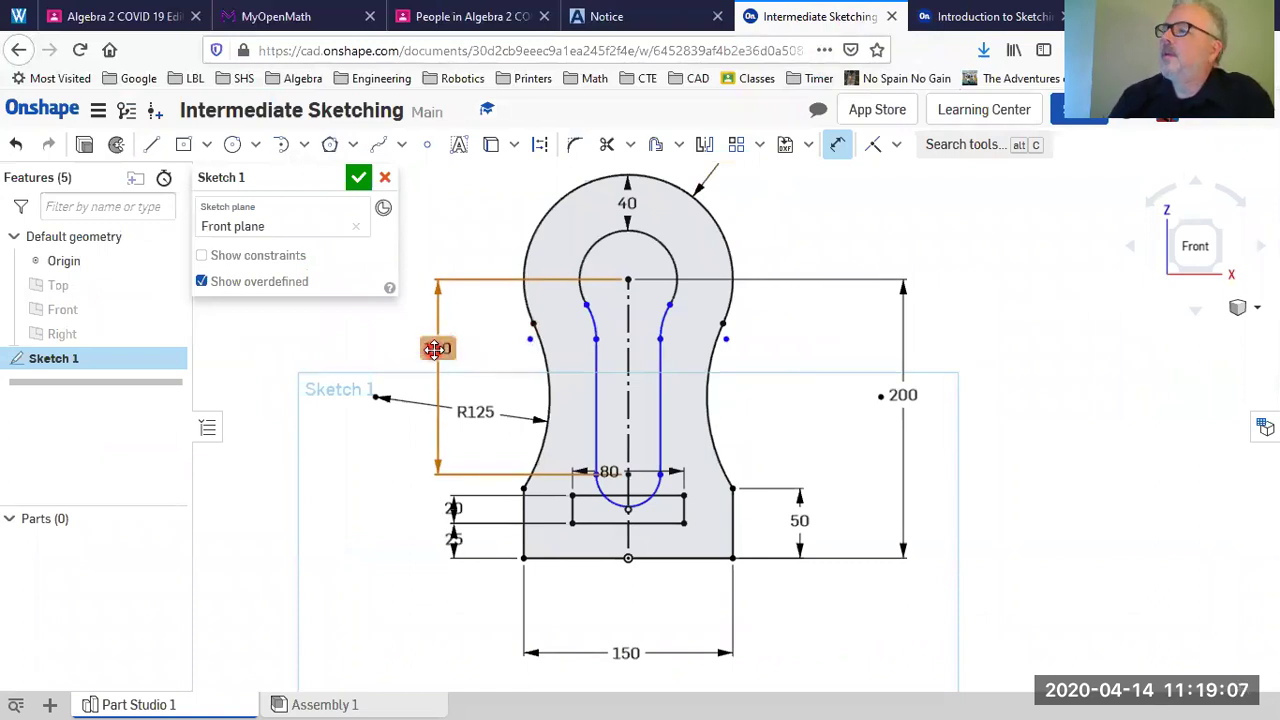
Step: Following slide 14, dimension the radius of the keyhole's left transition arc as 40 mm
click(970, 16)
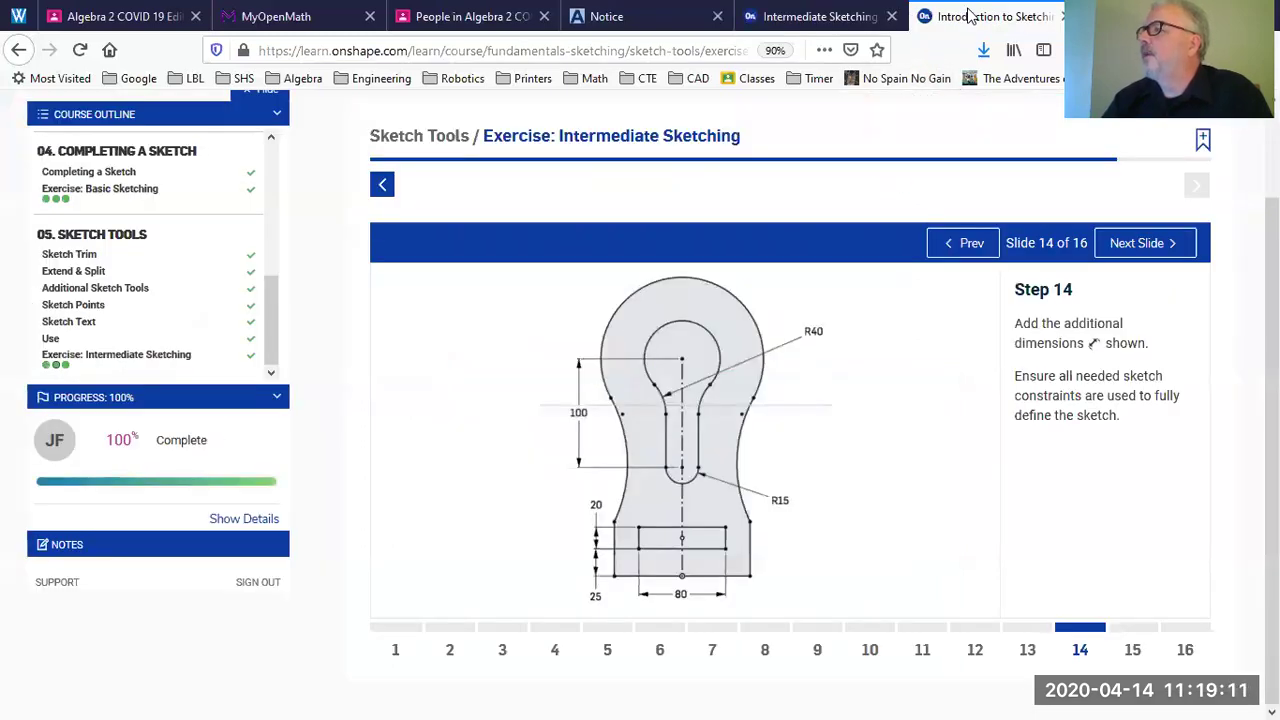
click(814, 12)
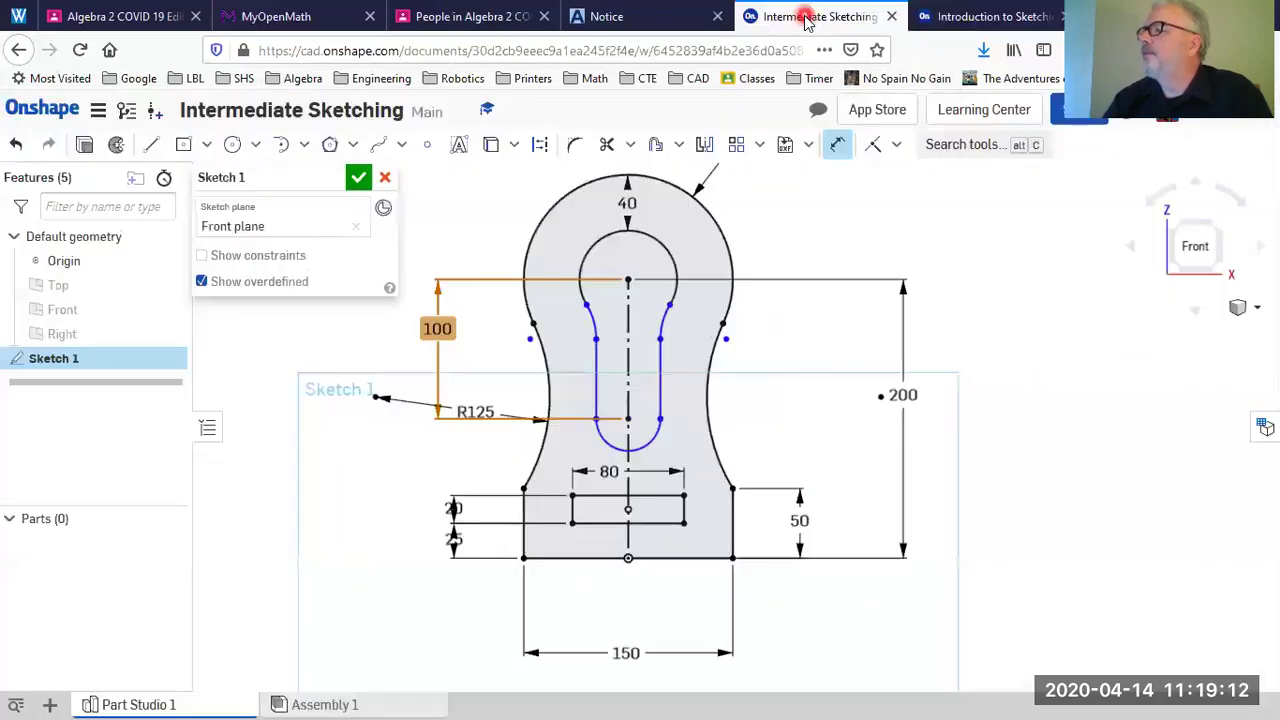
click(598, 310)
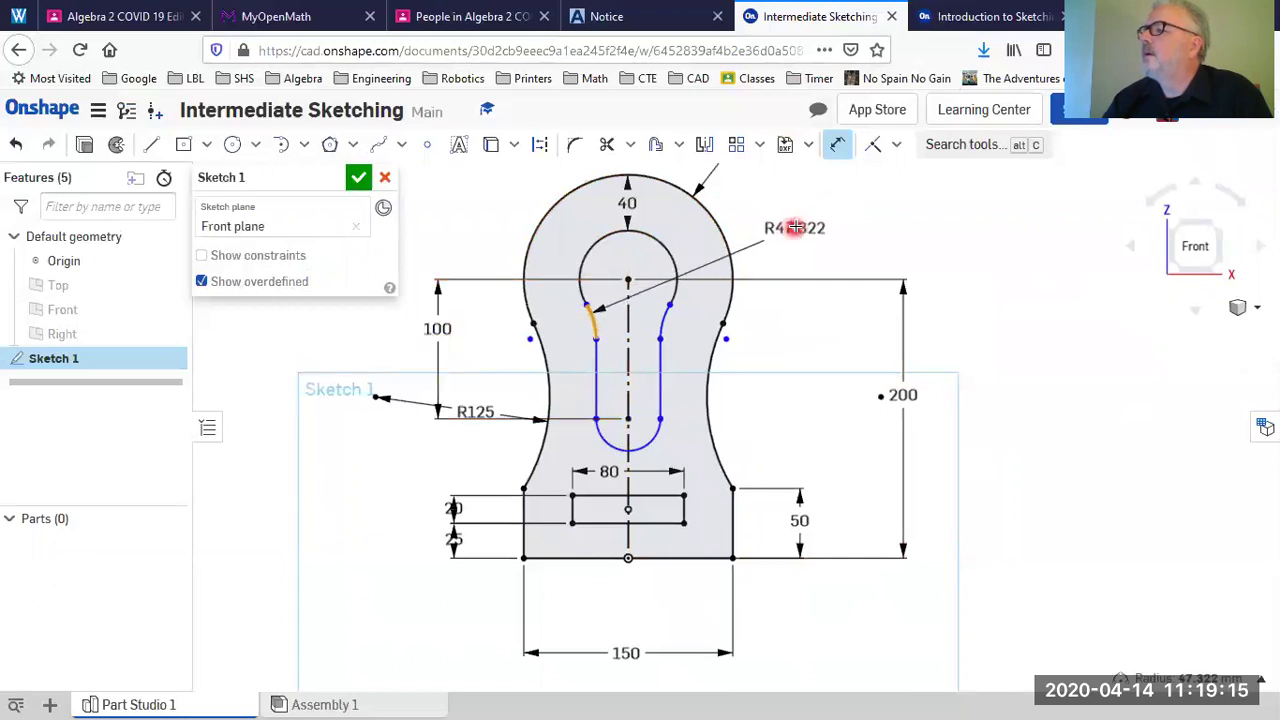
click(794, 228)
text(40)
key(Return)
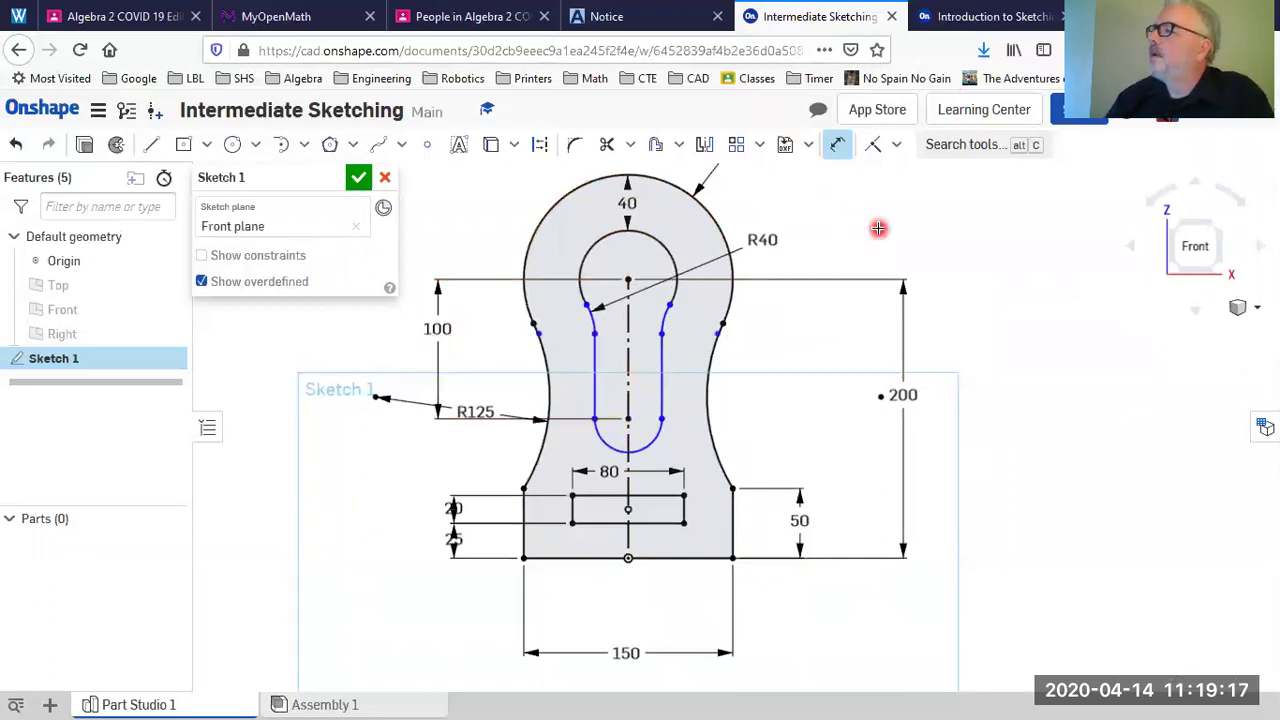
Step: Dimension the radius of the arc closing the keyhole's lower end as 15 mm
click(650, 443)
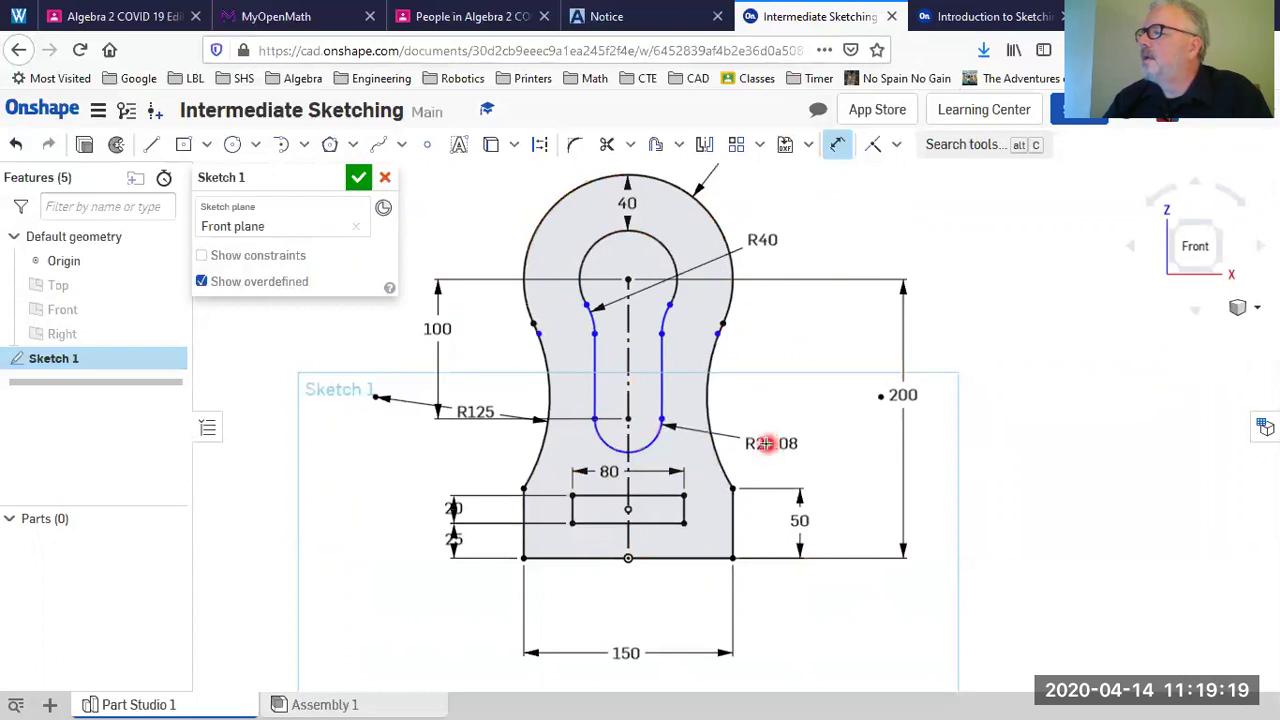
click(783, 455)
text(15)
key(Return)
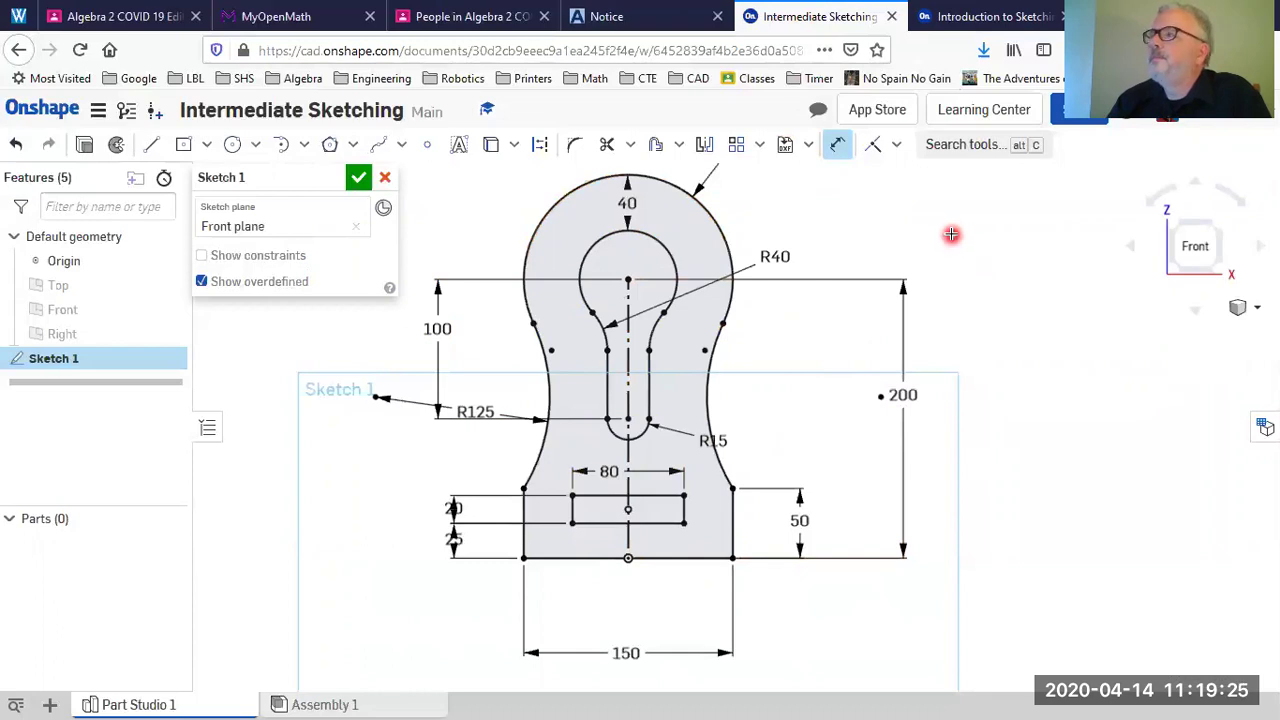
Step: Following slide 15 of the exercise, accept the completed sketch and select the region around the keyhole and rectangle
click(975, 16)
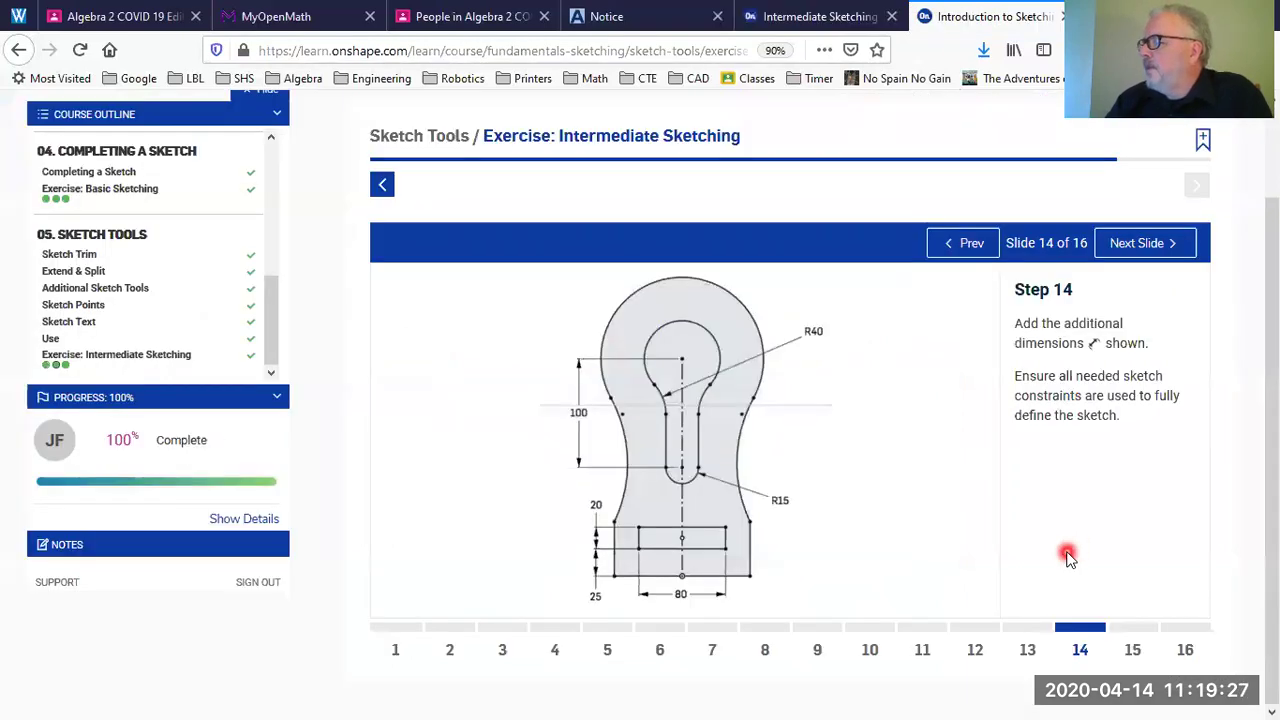
click(1135, 628)
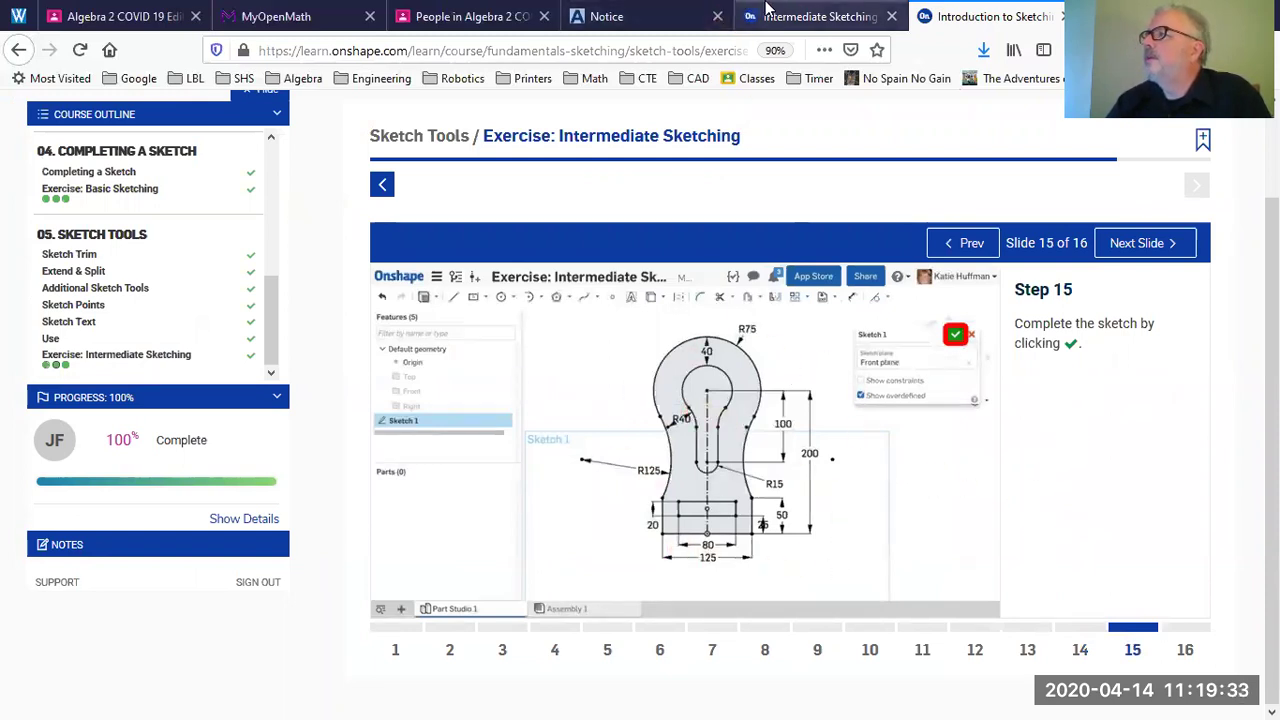
click(806, 16)
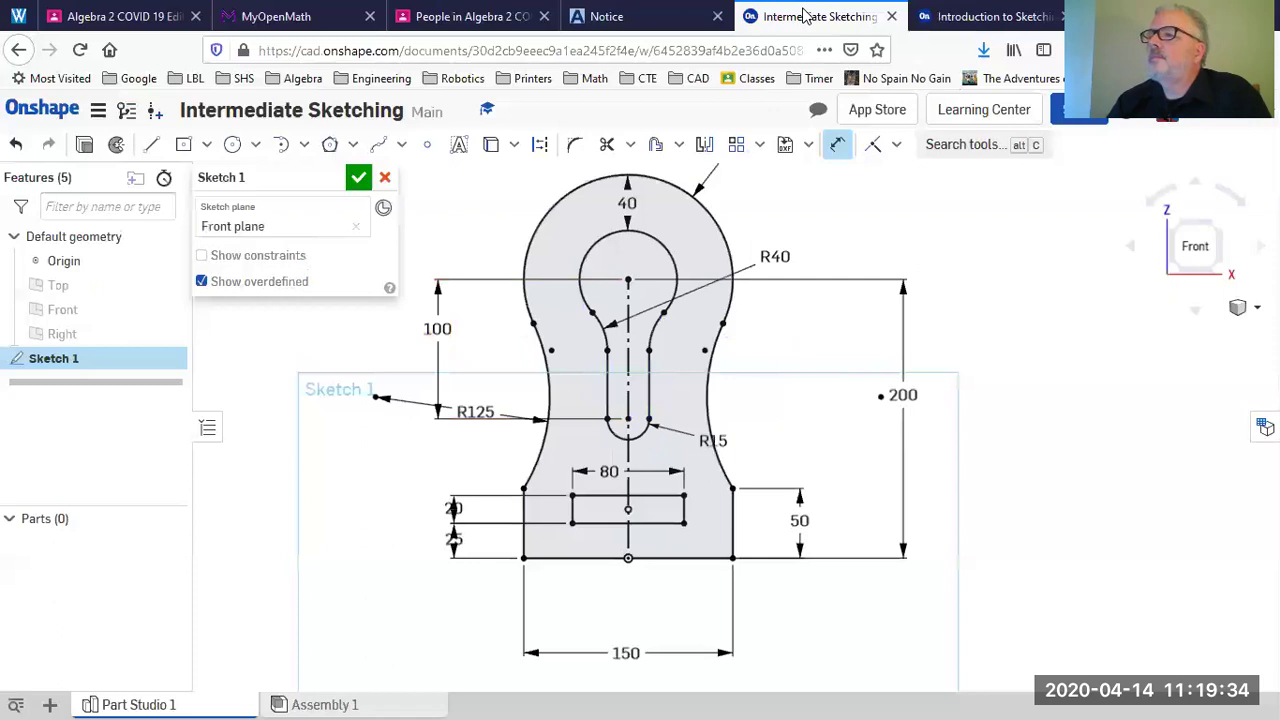
click(358, 177)
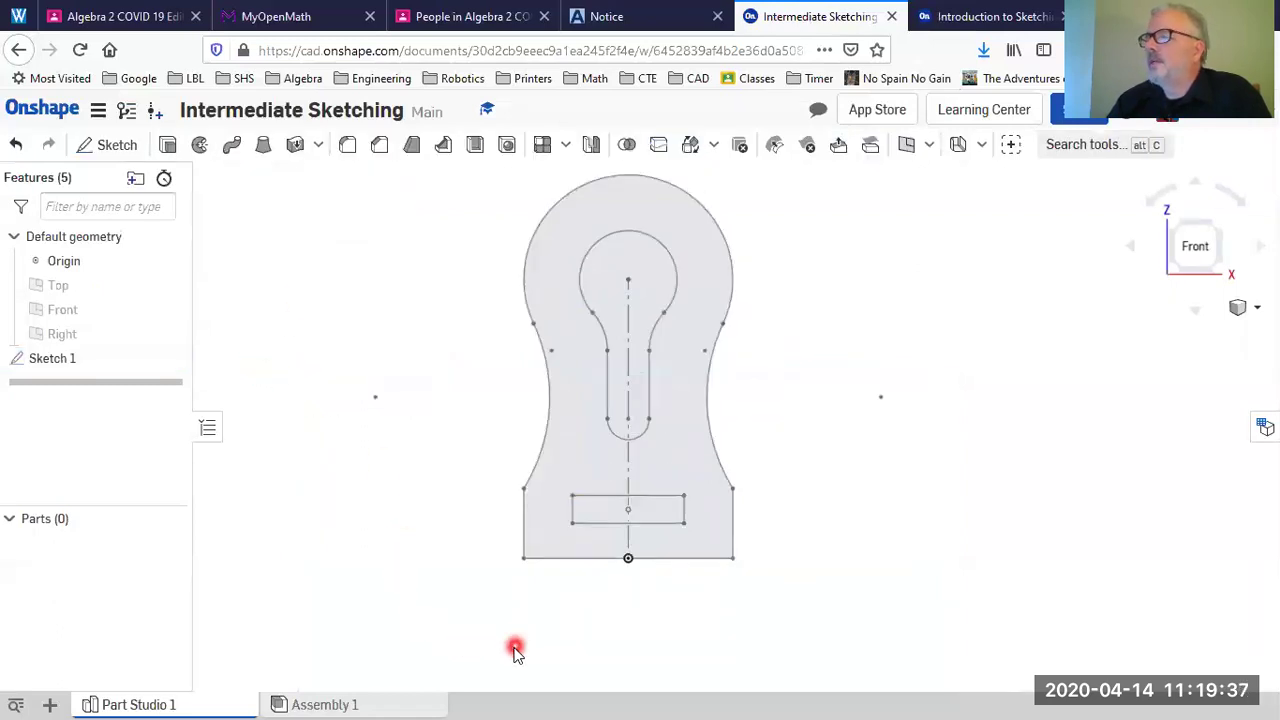
click(568, 332)
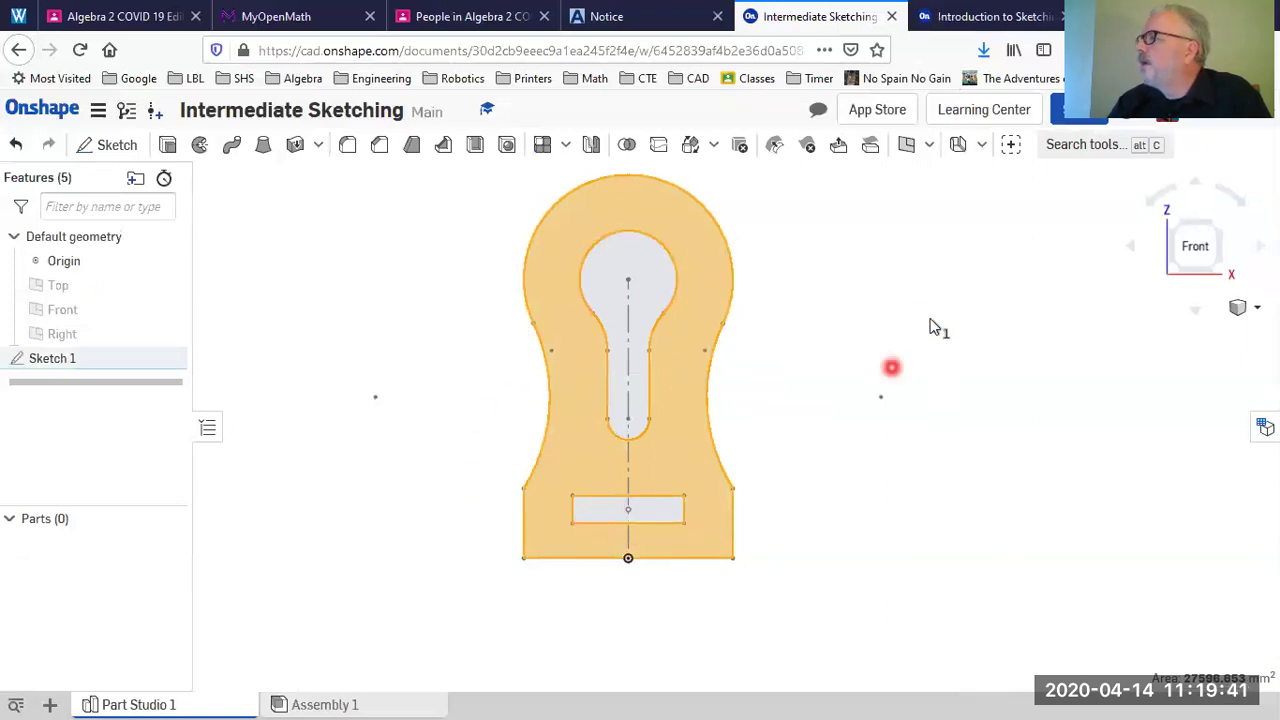
Step: Read slide 16 of the exercise, and highlight the area value of the selected sketch region in the Part Studio
click(978, 16)
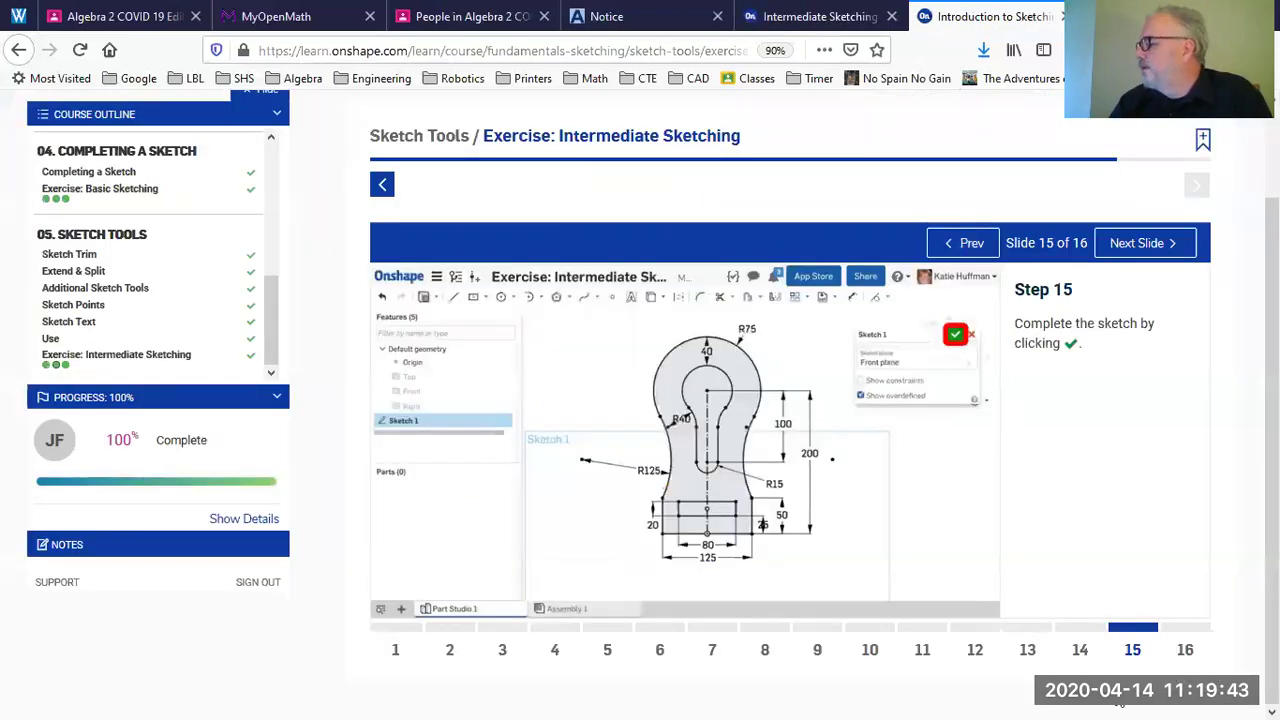
click(1181, 652)
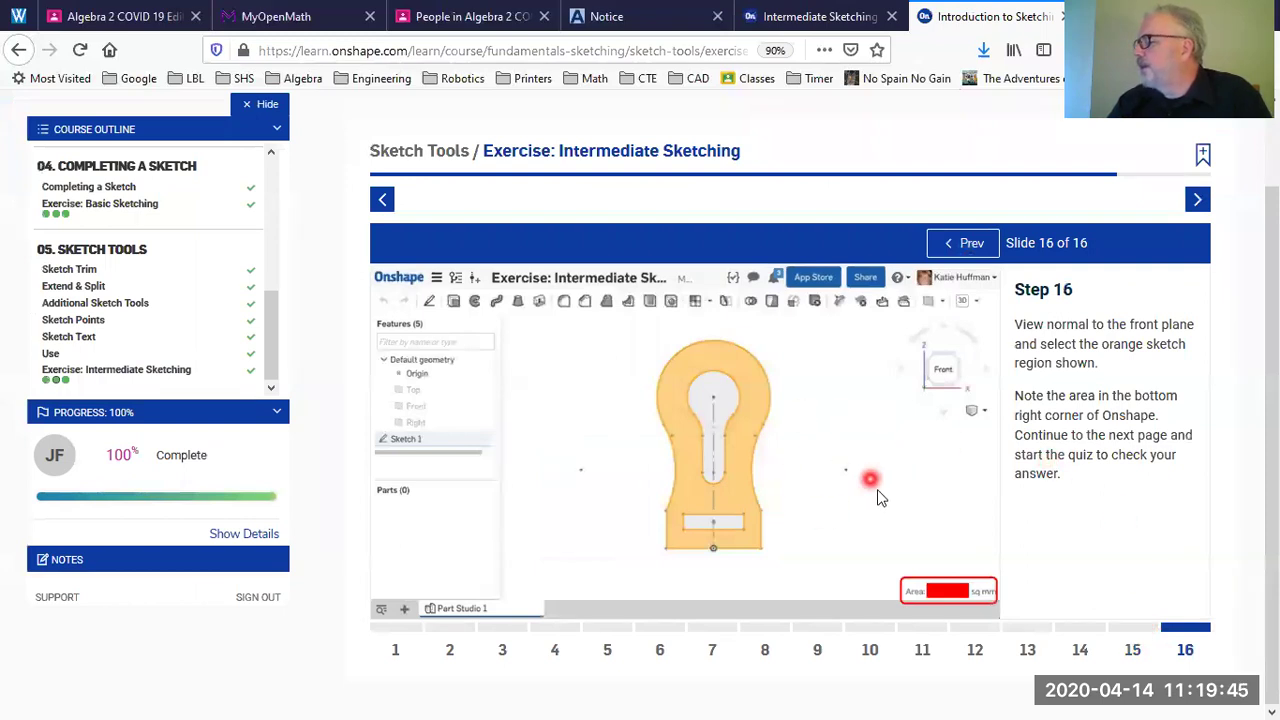
click(840, 18)
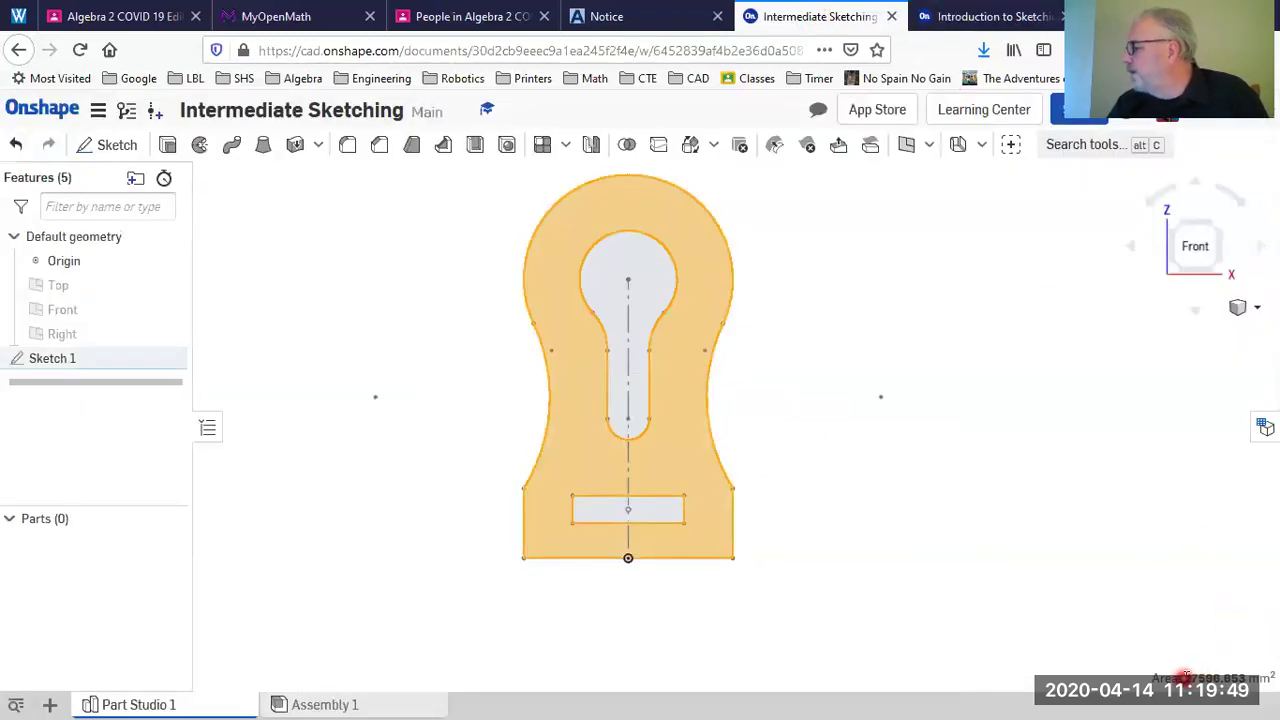
drag(1184, 677, 1236, 676)
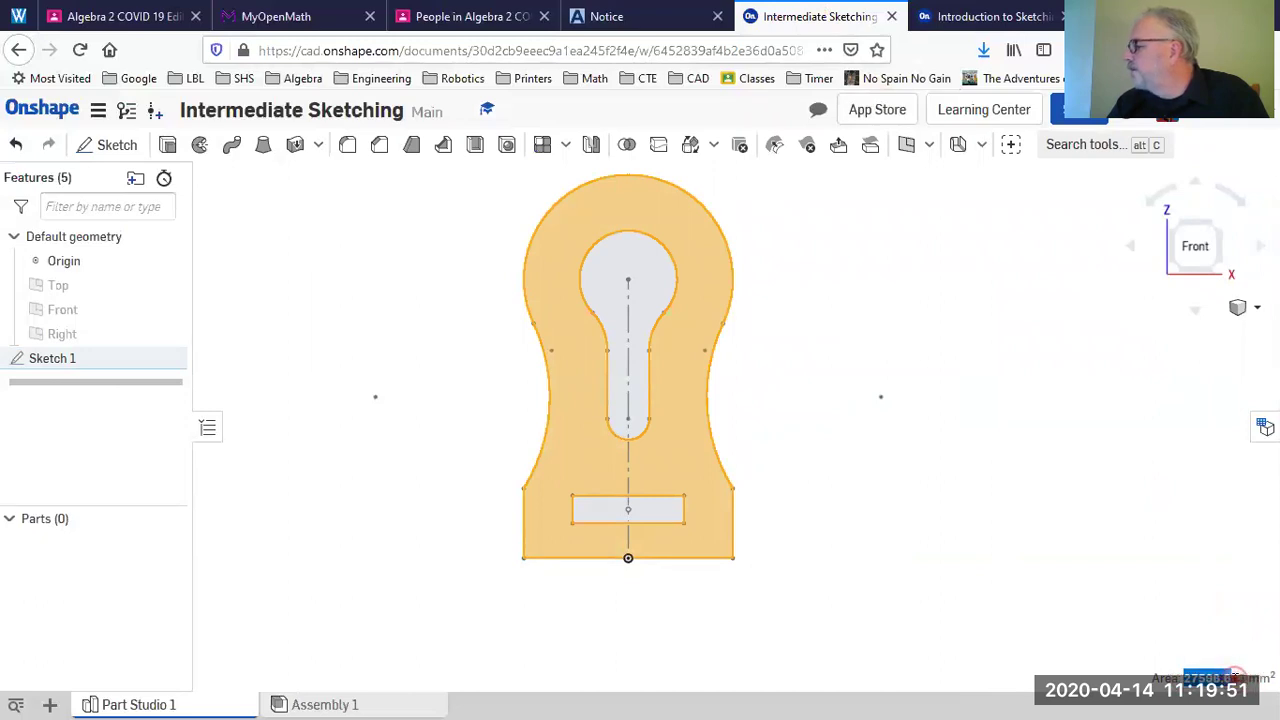
click(930, 598)
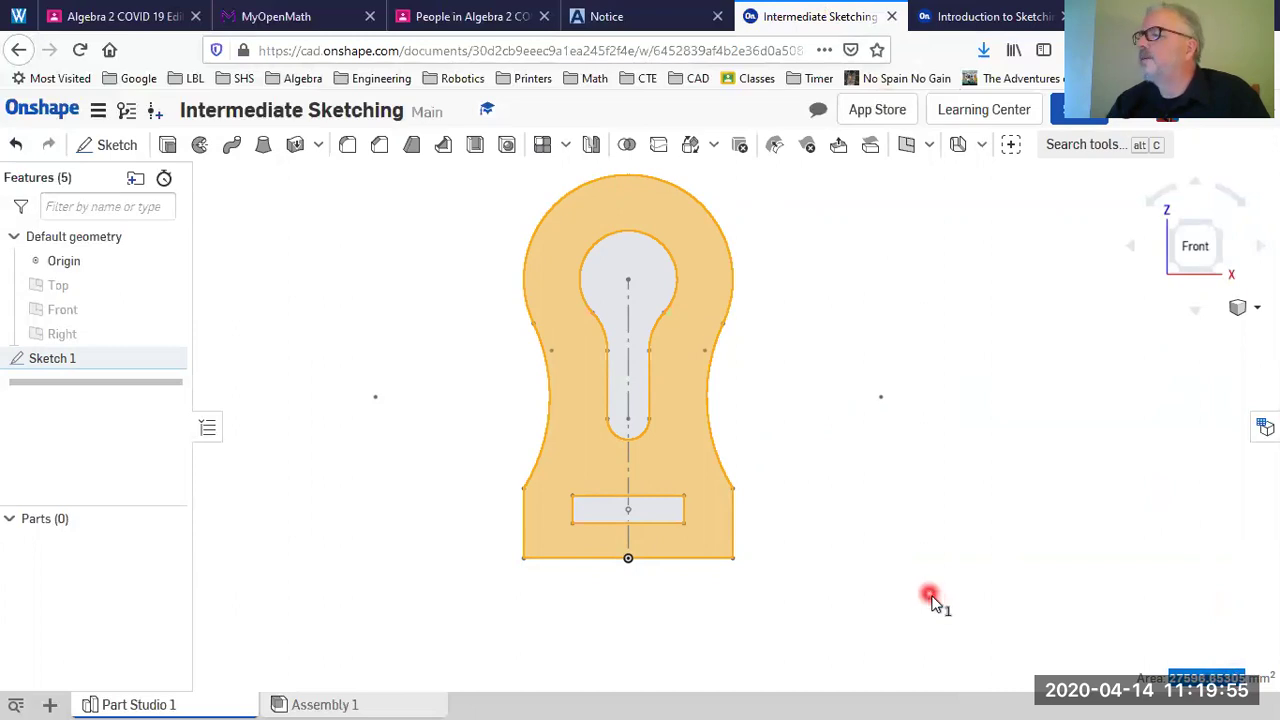
Step: Compare the selected sketch region with the one shown on slide 16 and return to the Part Studio
click(965, 20)
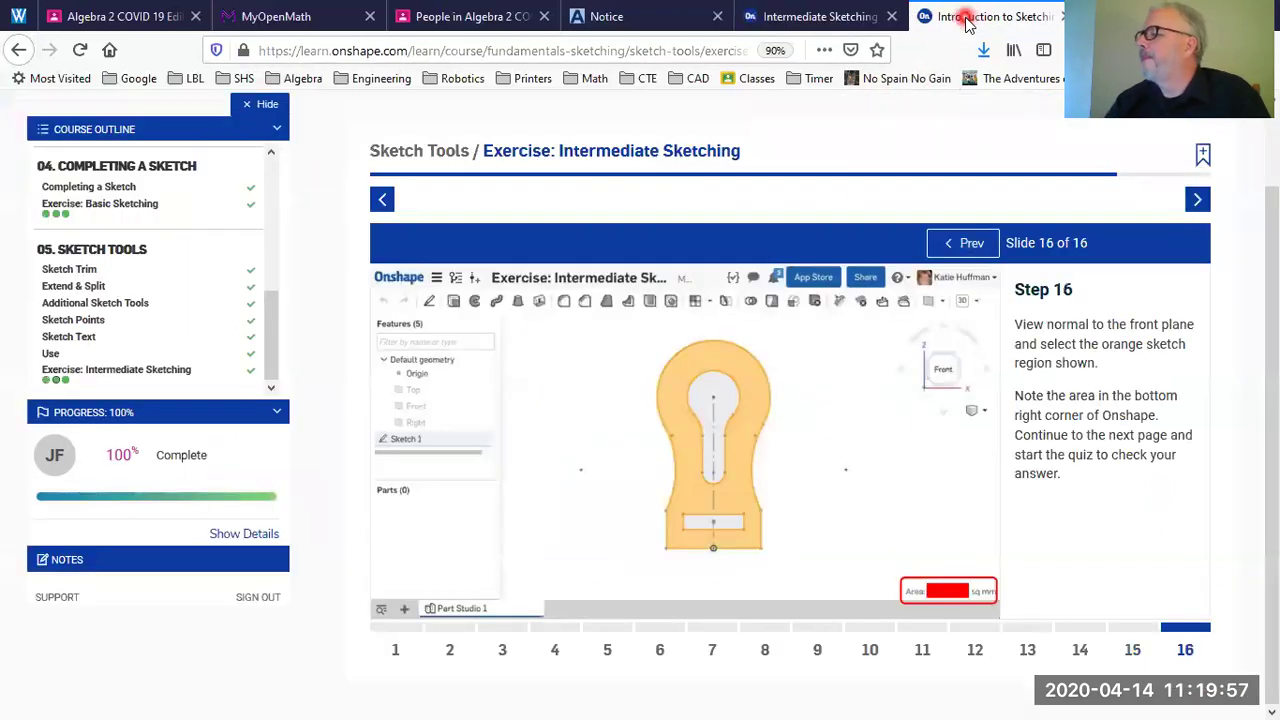
click(855, 14)
click(857, 320)
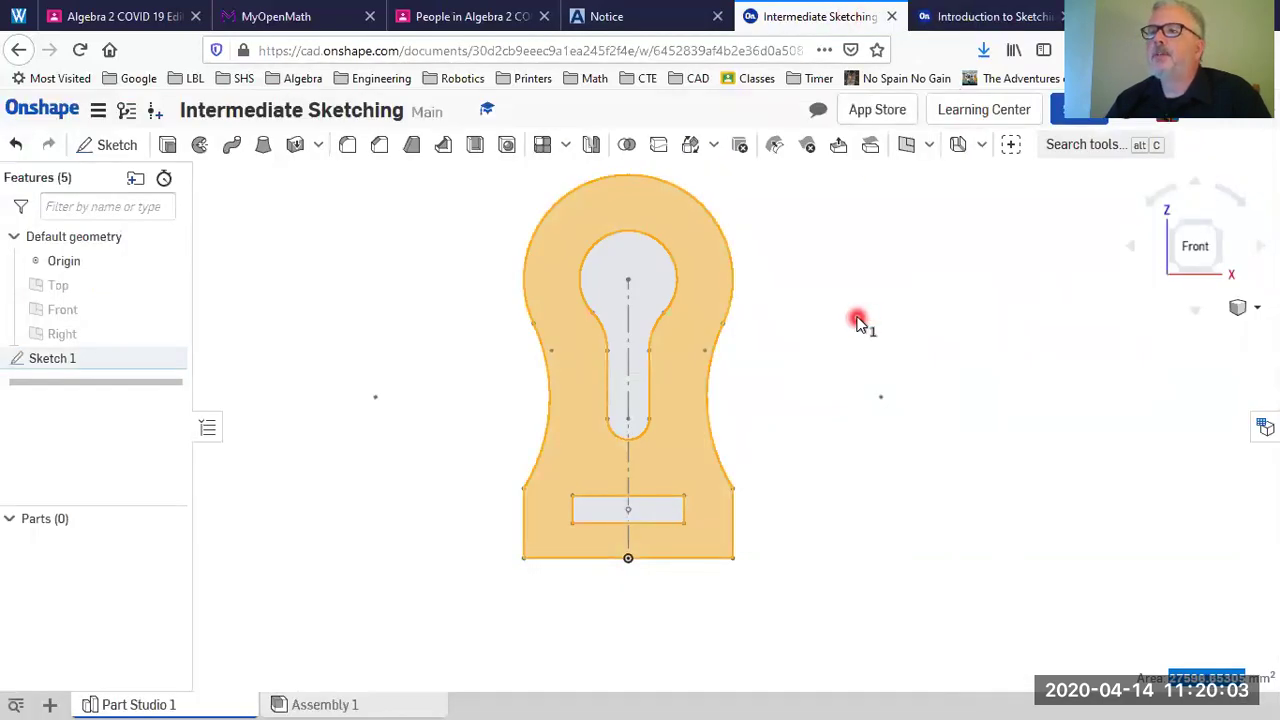
click(880, 396)
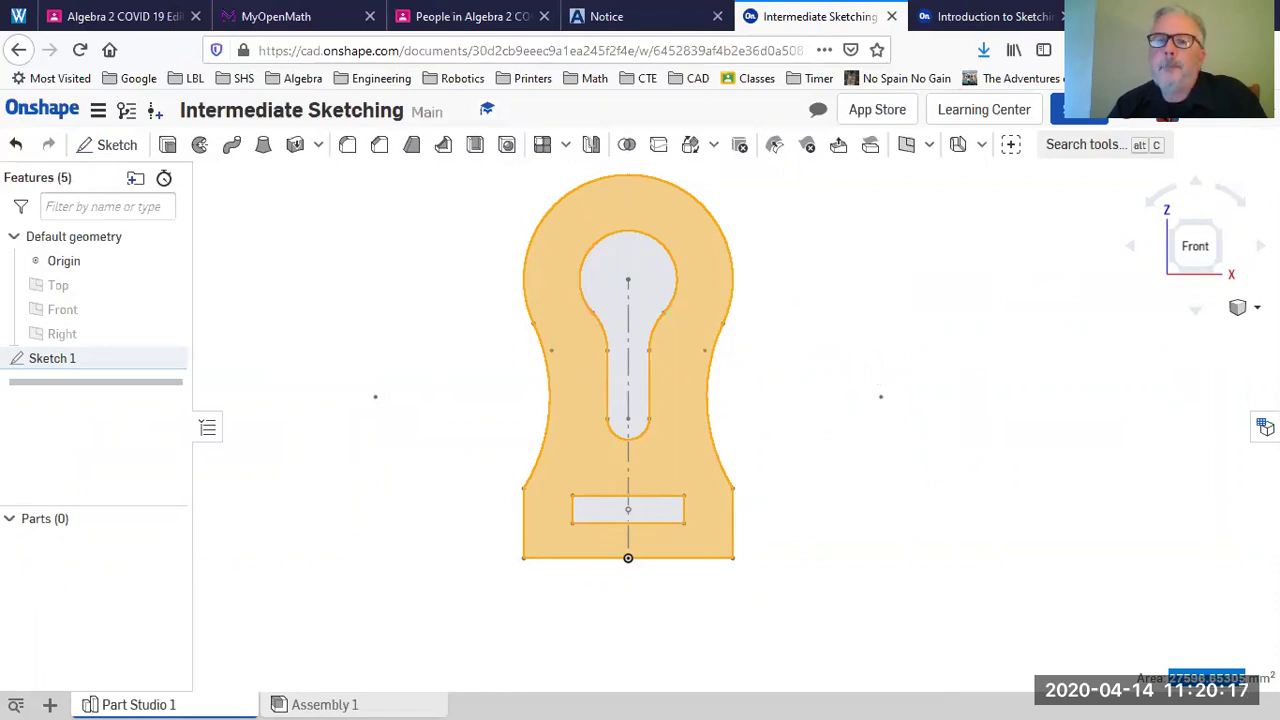